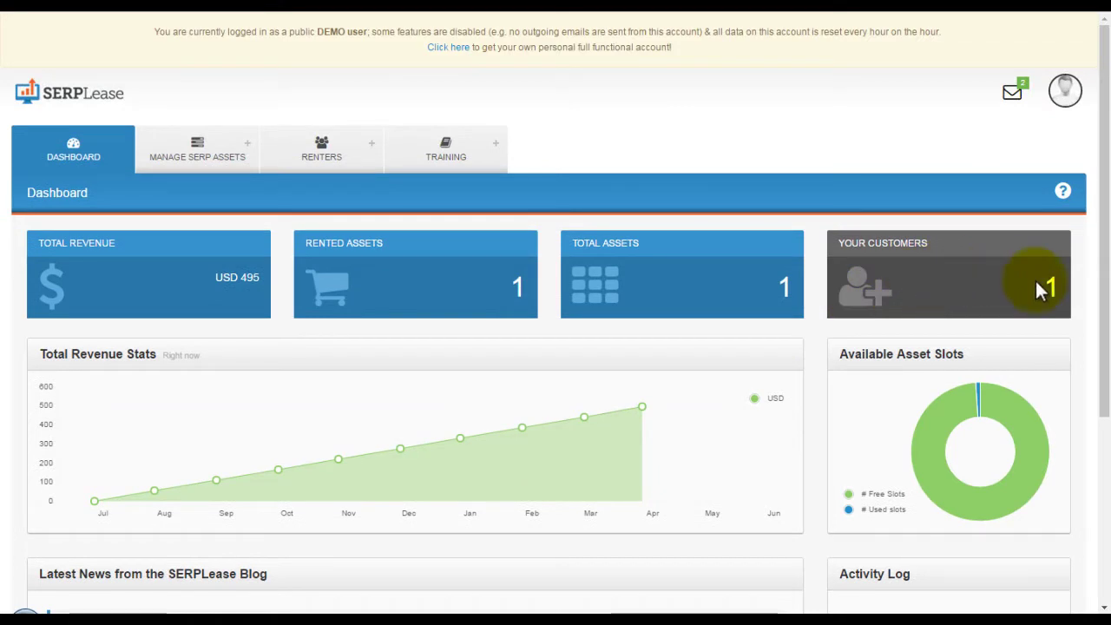
Choose Add Site under Manage SERP Assets to reach the New Existing Site form.
{"action": "mouse_move", "coordinate": [202, 141]}
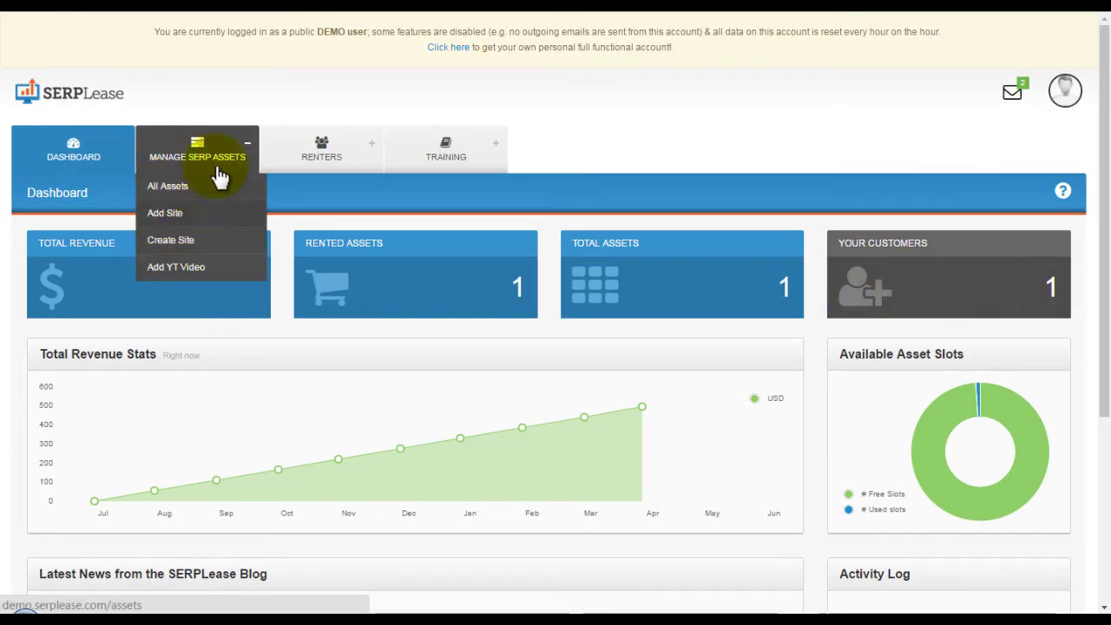
{"action": "mouse_move", "coordinate": [323, 139]}
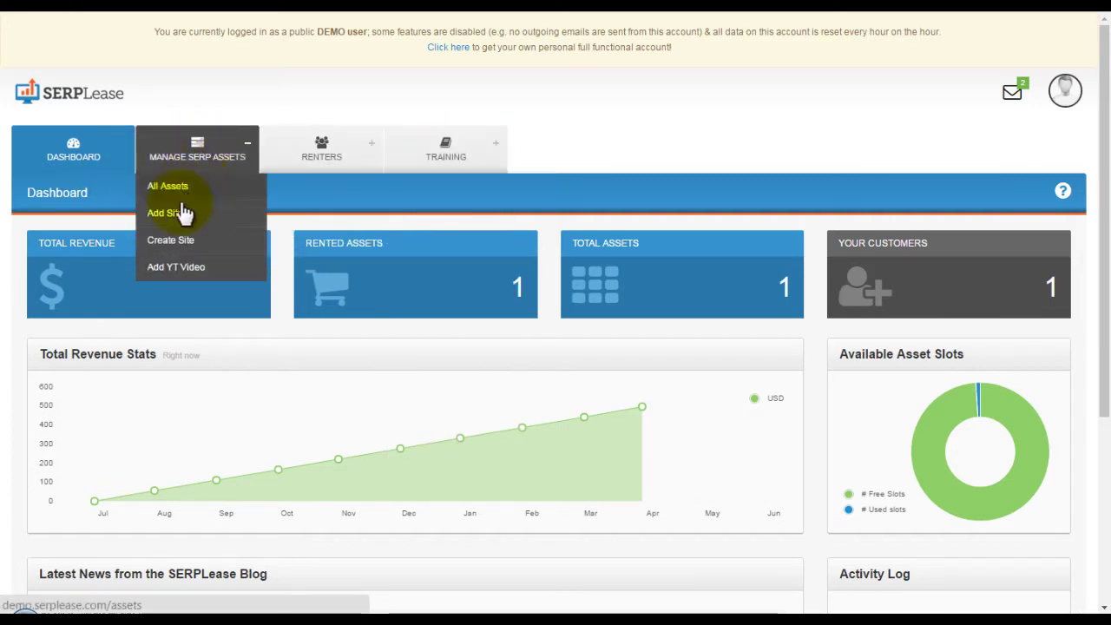
{"action": "left_click", "coordinate": [165, 212]}
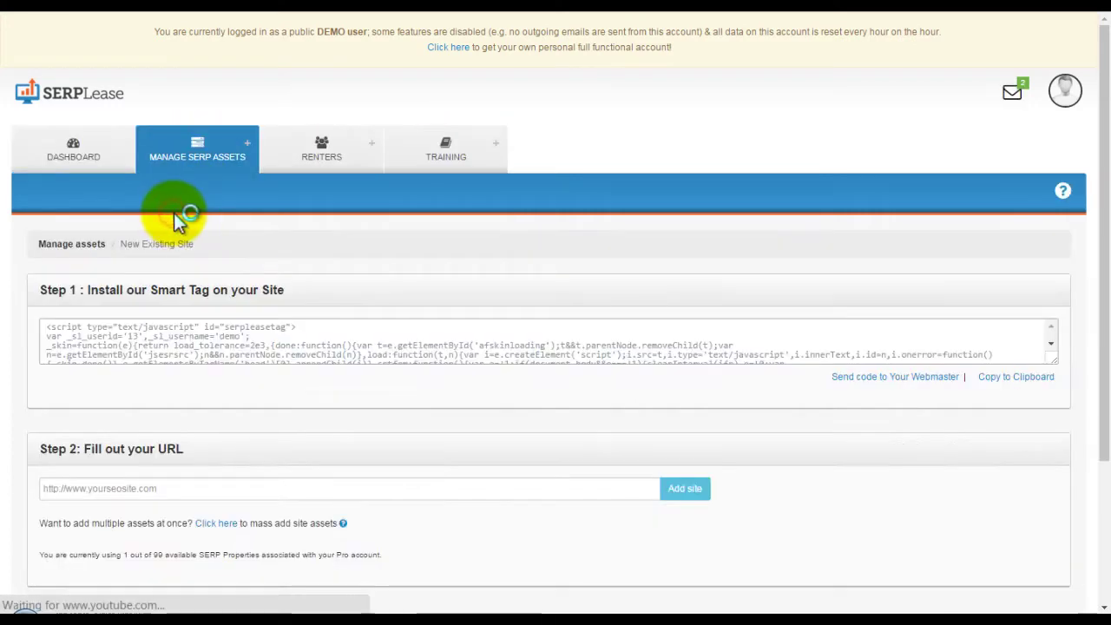
Open the Send code to Your Webmaster form and close it without sending.
{"action": "scroll", "coordinate": [275, 387], "scroll_direction": "down", "scroll_amount": 1}
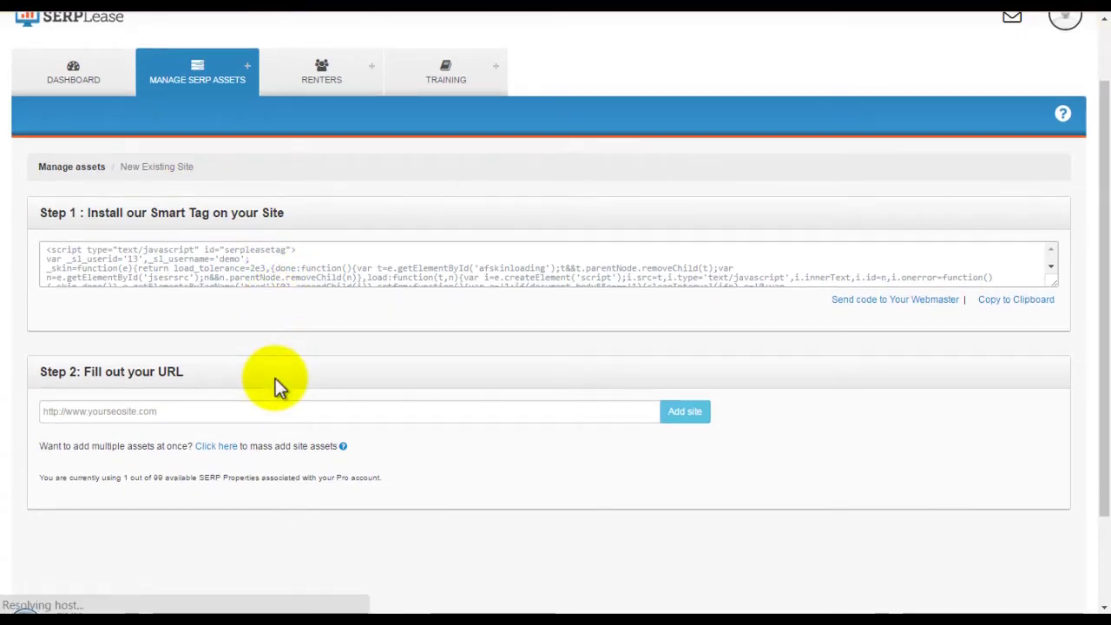
{"action": "left_click", "coordinate": [860, 304]}
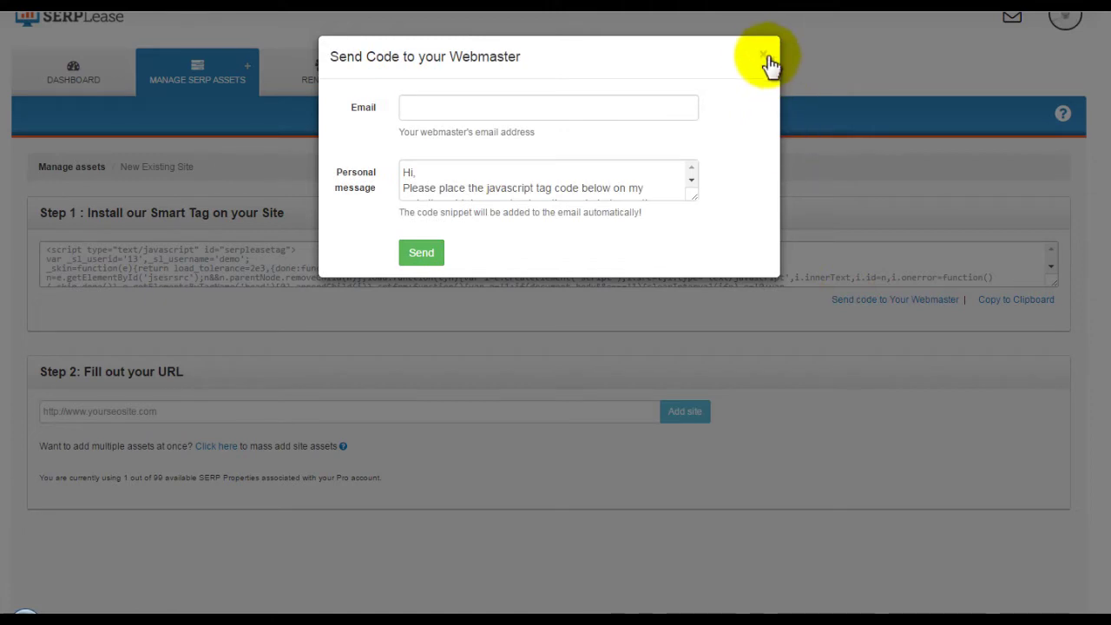
{"action": "left_click", "coordinate": [763, 54]}
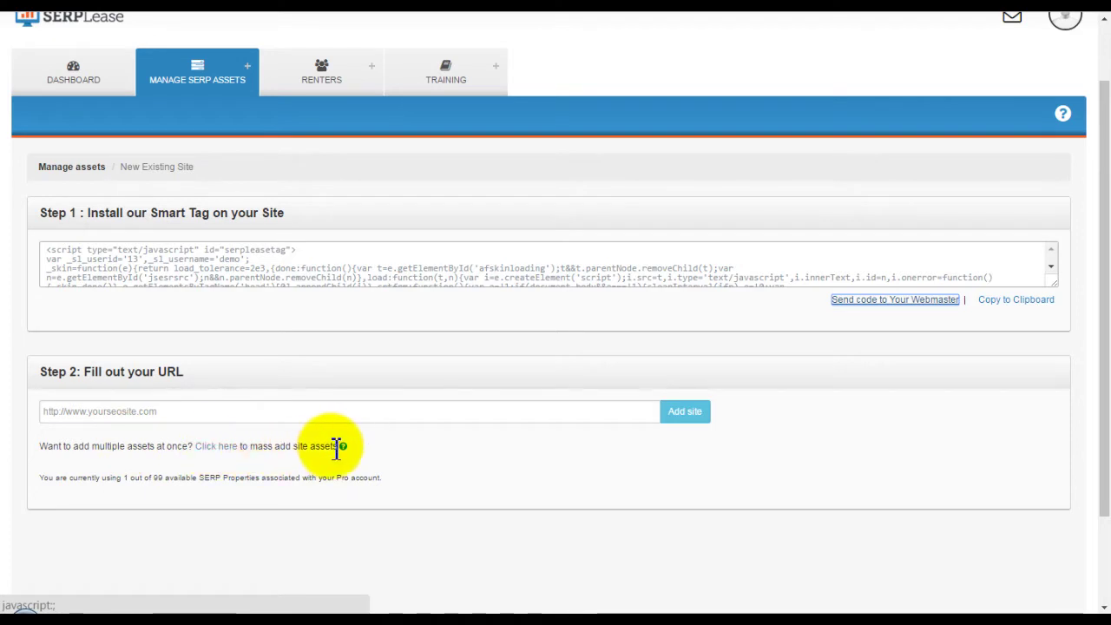
{"action": "left_click", "coordinate": [278, 418]}
{"action": "type", "text": "http://www.saxendaweightloss.com"}
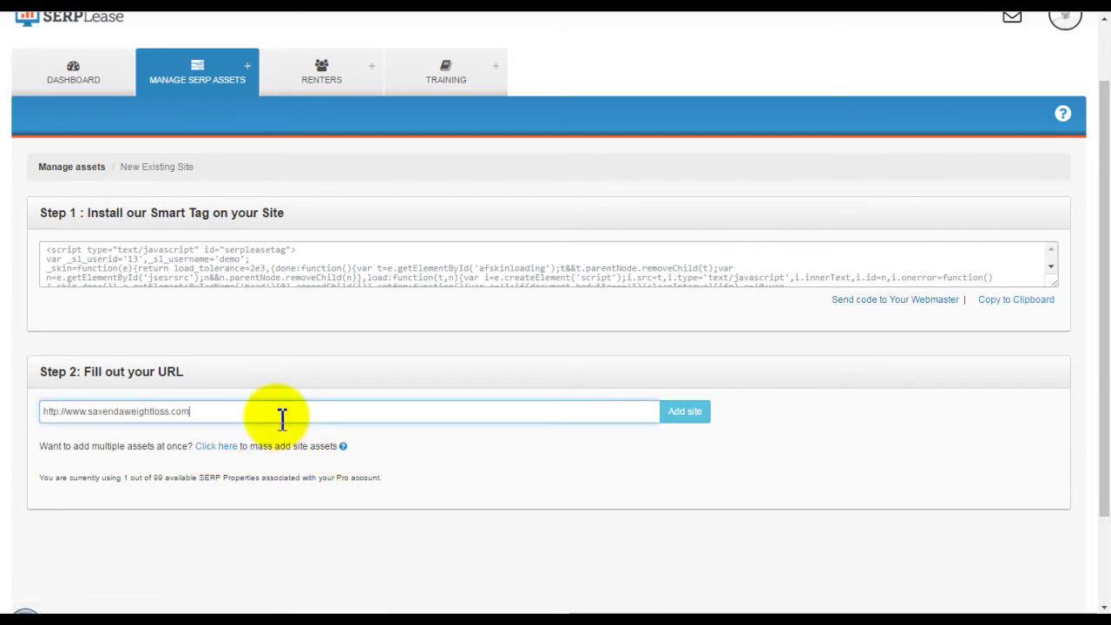
{"action": "left_click", "coordinate": [414, 461]}
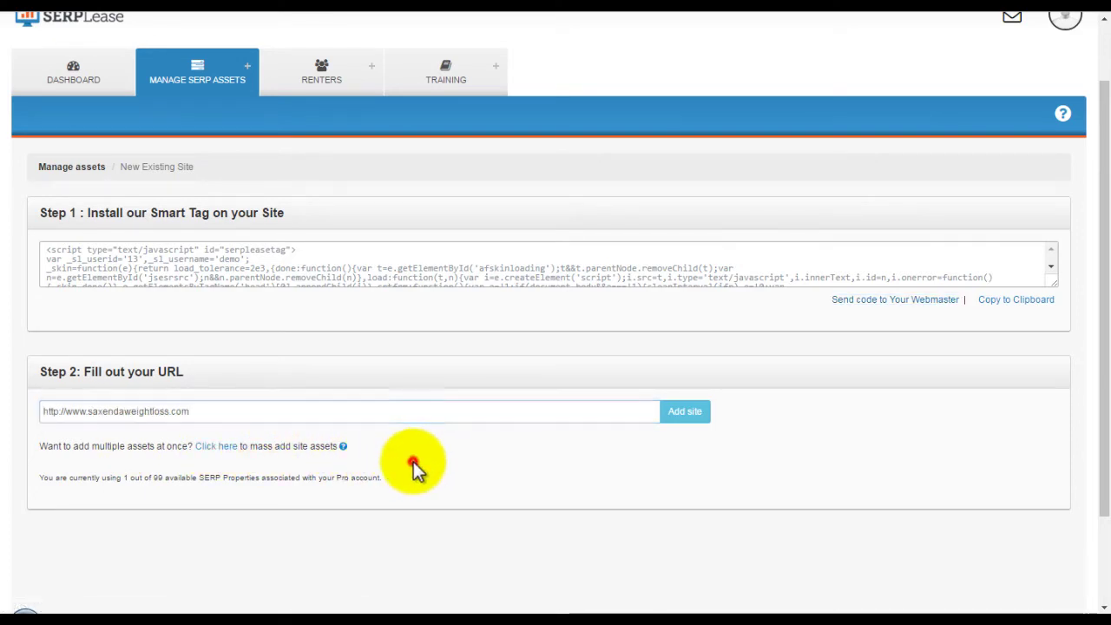
{"action": "left_click", "coordinate": [690, 414]}
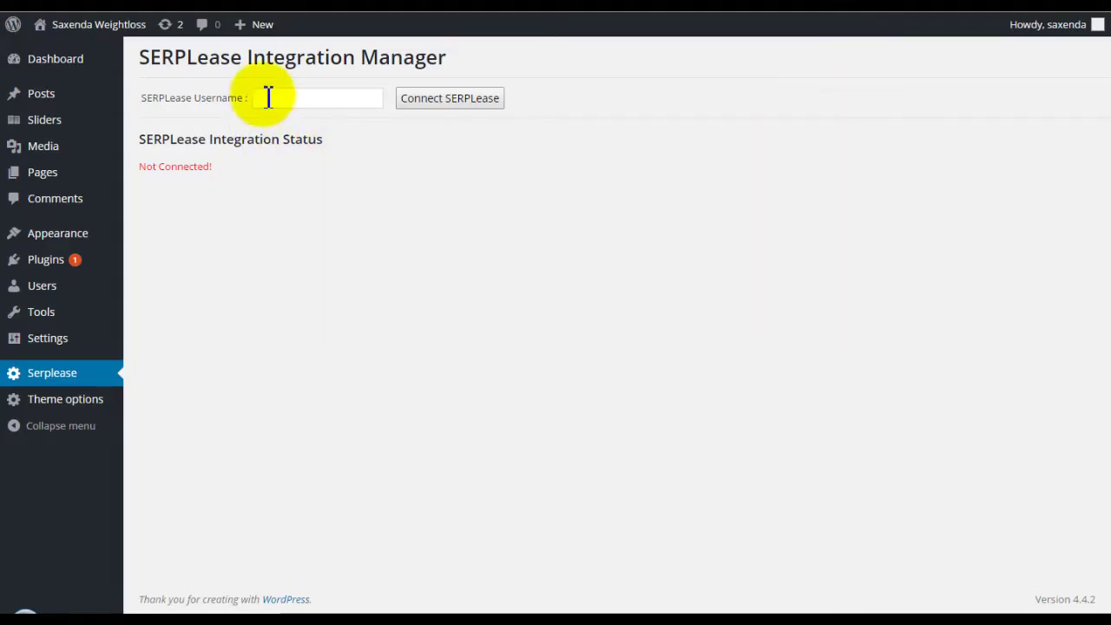
Enter the SERPLease username in the Integration Manager and connect the WordPress site.
{"action": "left_click", "coordinate": [278, 102]}
{"action": "type", "text": "de"}
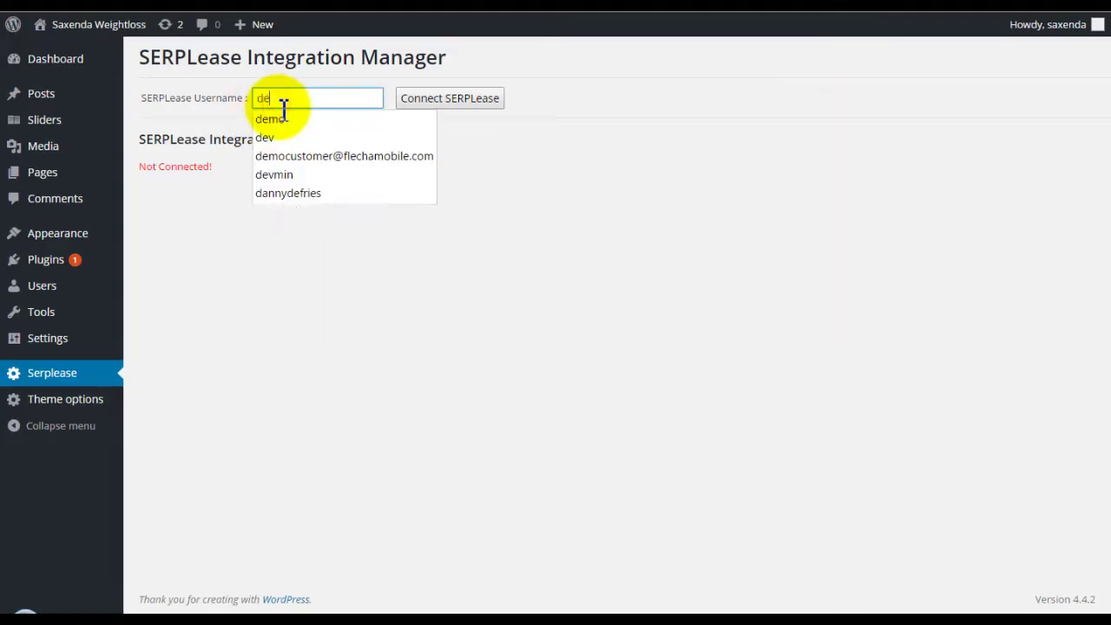
{"action": "type", "text": "mo"}
{"action": "left_click", "coordinate": [371, 74]}
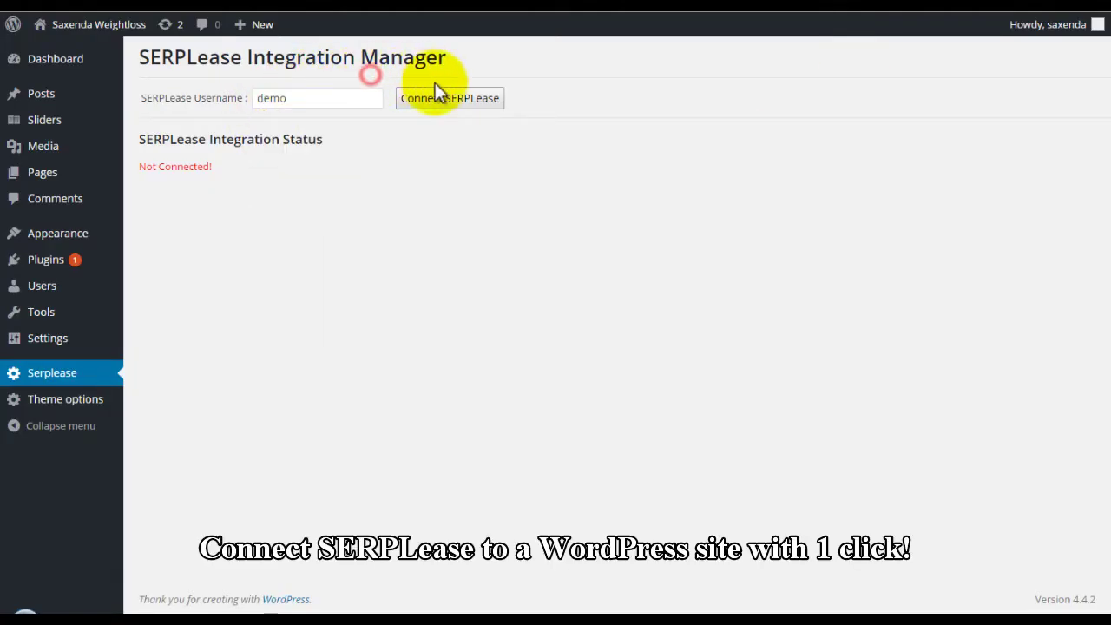
{"action": "left_click", "coordinate": [451, 99]}
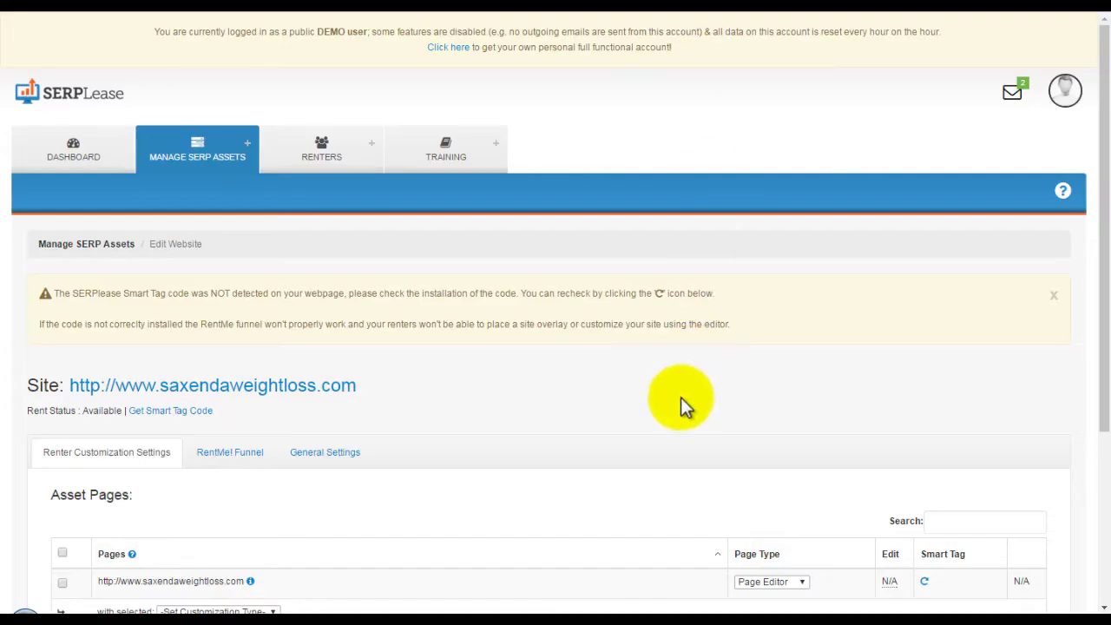
Recheck the Smart Tag on the saxendaweightloss.com row and open its Page Type dropdown.
{"action": "scroll", "coordinate": [680, 397], "scroll_direction": "down", "scroll_amount": 2}
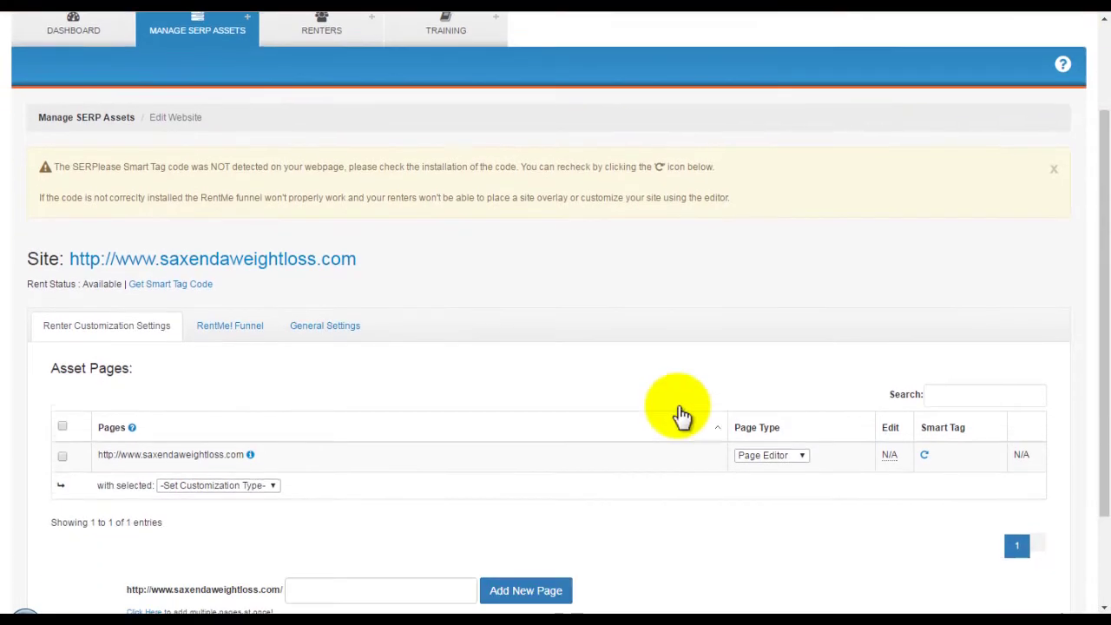
{"action": "left_click", "coordinate": [925, 426]}
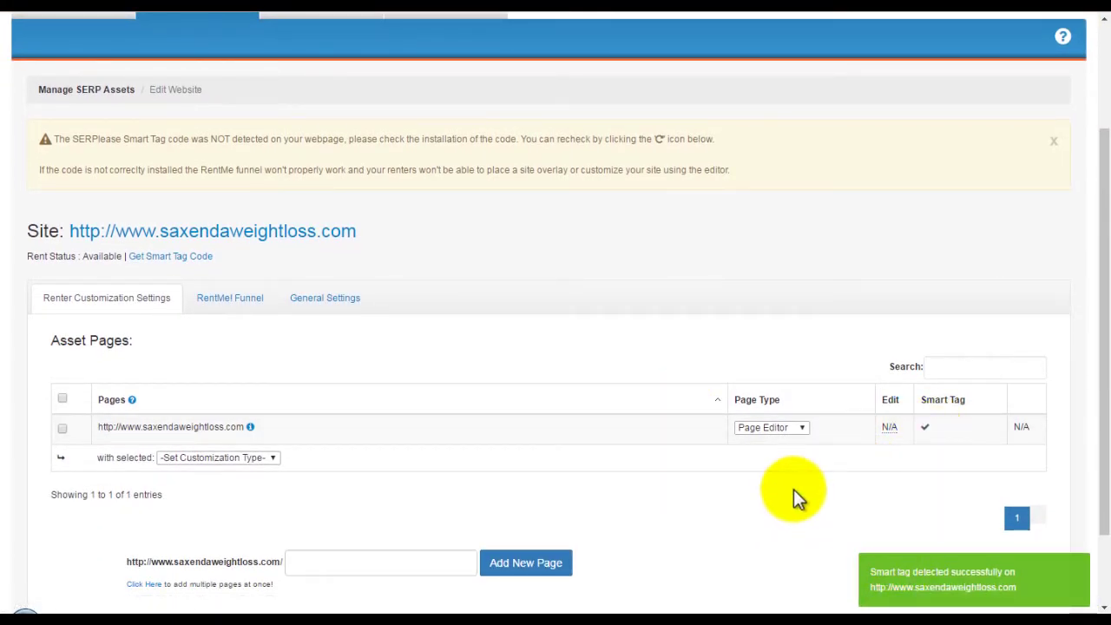
{"action": "left_click", "coordinate": [790, 428]}
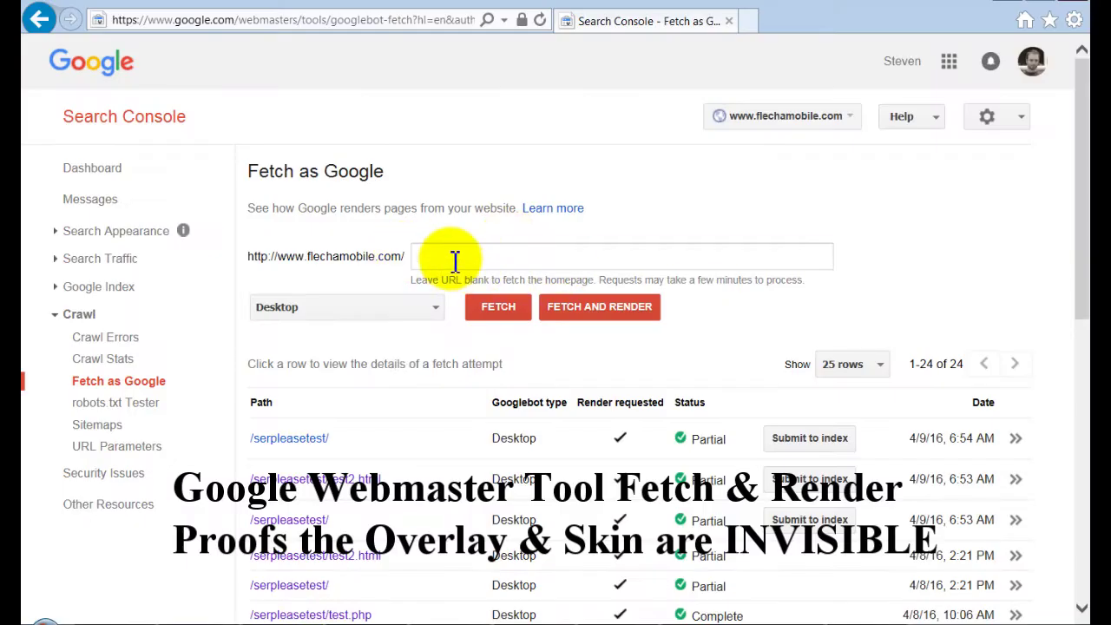
Fetch and render sldemo/ and sldemo/test2.html in Fetch as Google.
{"action": "left_click", "coordinate": [454, 255]}
{"action": "type", "text": "sldemo/"}
{"action": "left_click", "coordinate": [600, 309]}
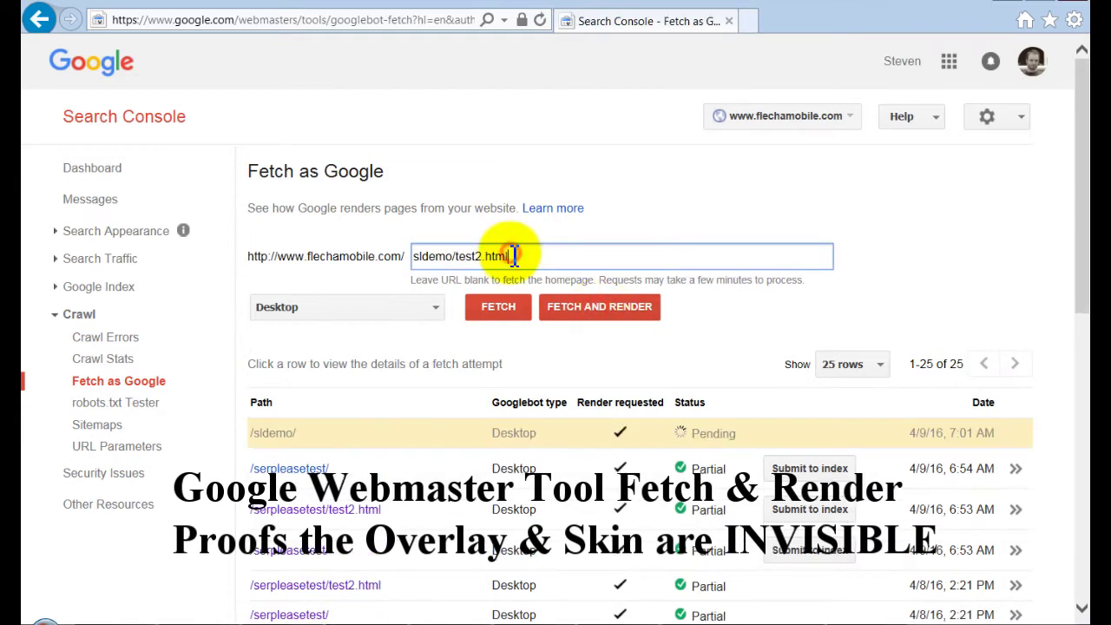
{"action": "left_click", "coordinate": [598, 309]}
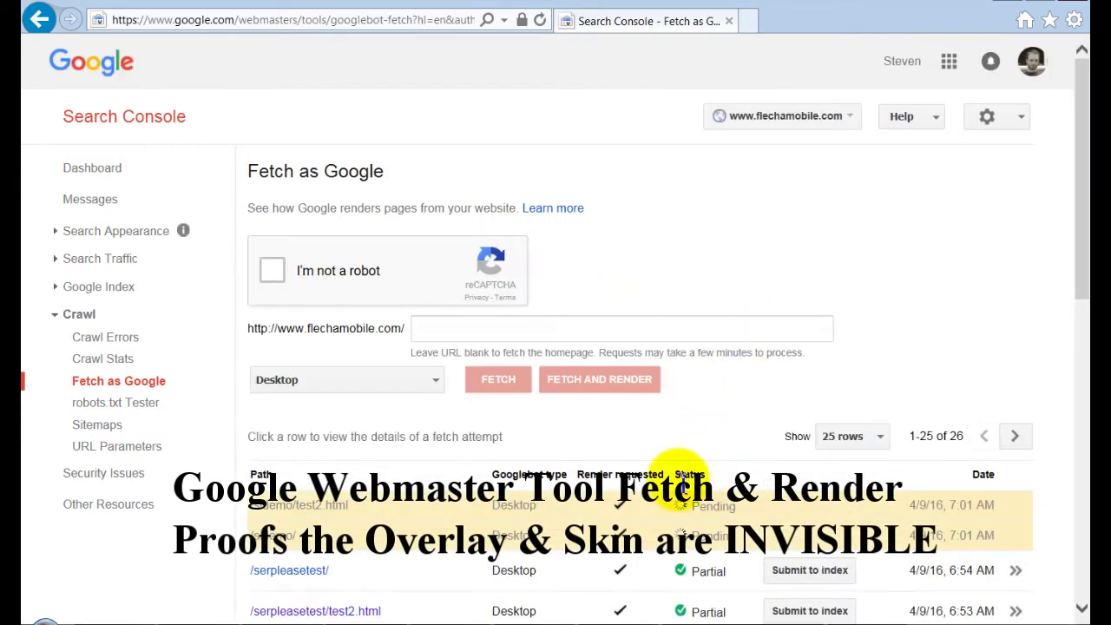
Review the rendering results for /sldemo/ and /sldemo/test2.html, highlighting both headlines.
{"action": "left_click", "coordinate": [276, 544]}
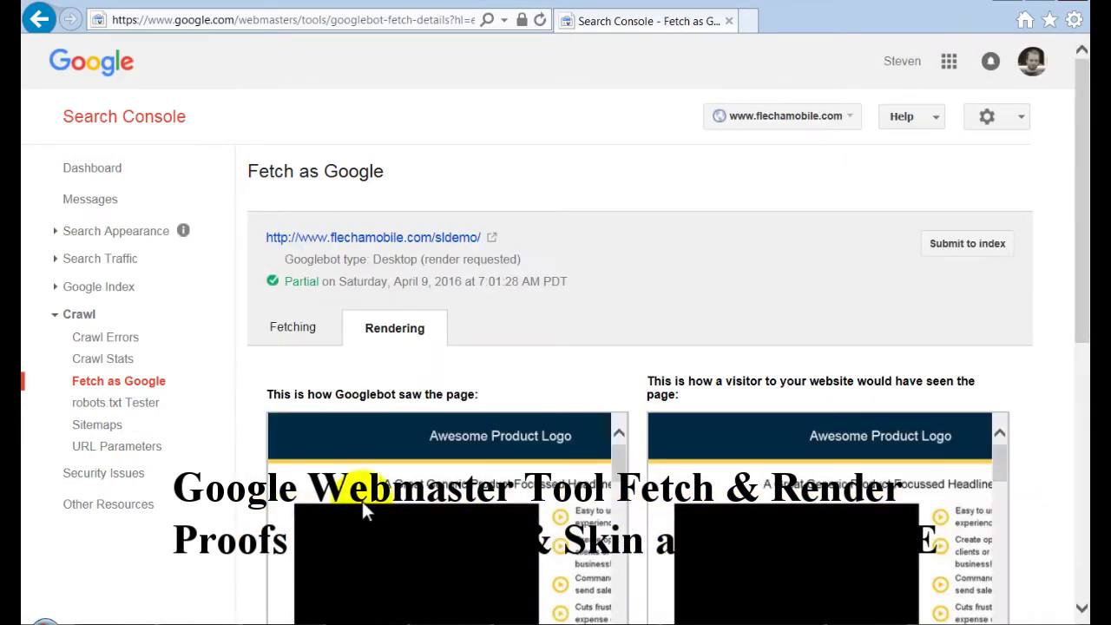
{"action": "scroll", "coordinate": [1059, 451], "scroll_direction": "down", "scroll_amount": 3}
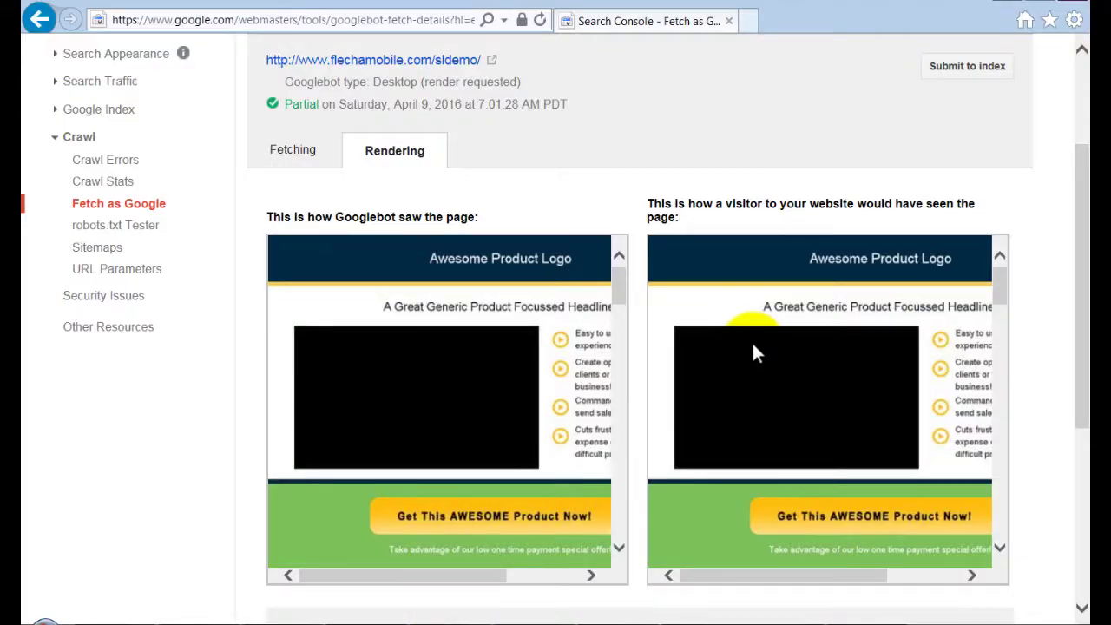
{"action": "scroll", "coordinate": [823, 321], "scroll_direction": "down", "scroll_amount": 3}
{"action": "scroll", "coordinate": [818, 316], "scroll_direction": "up", "scroll_amount": 5}
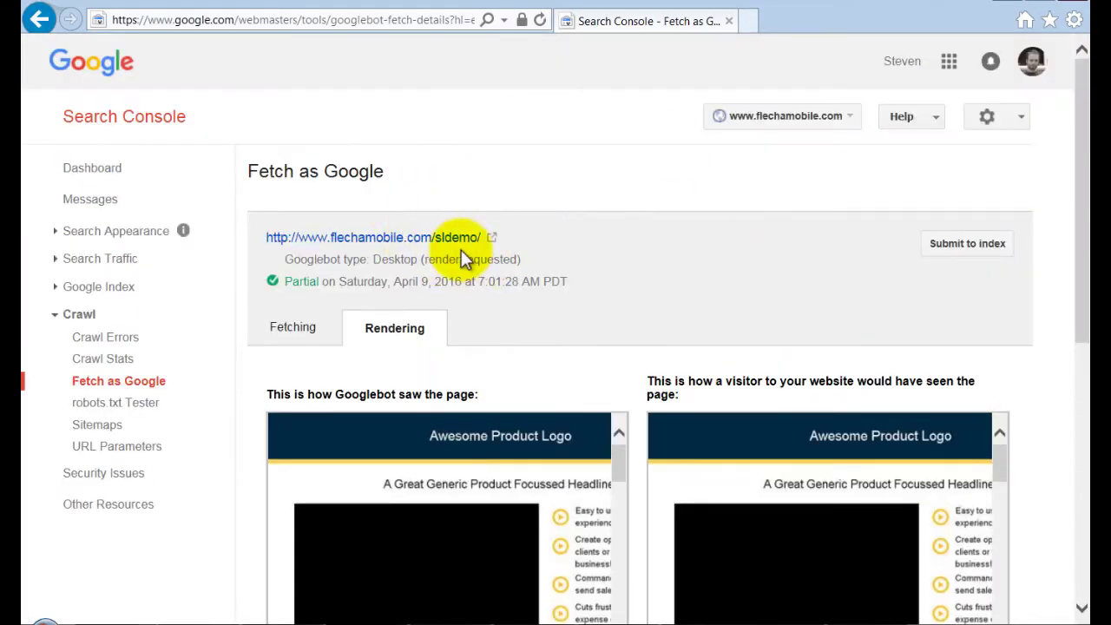
{"action": "key", "text": "alt+Left"}
{"action": "left_click", "coordinate": [293, 513]}
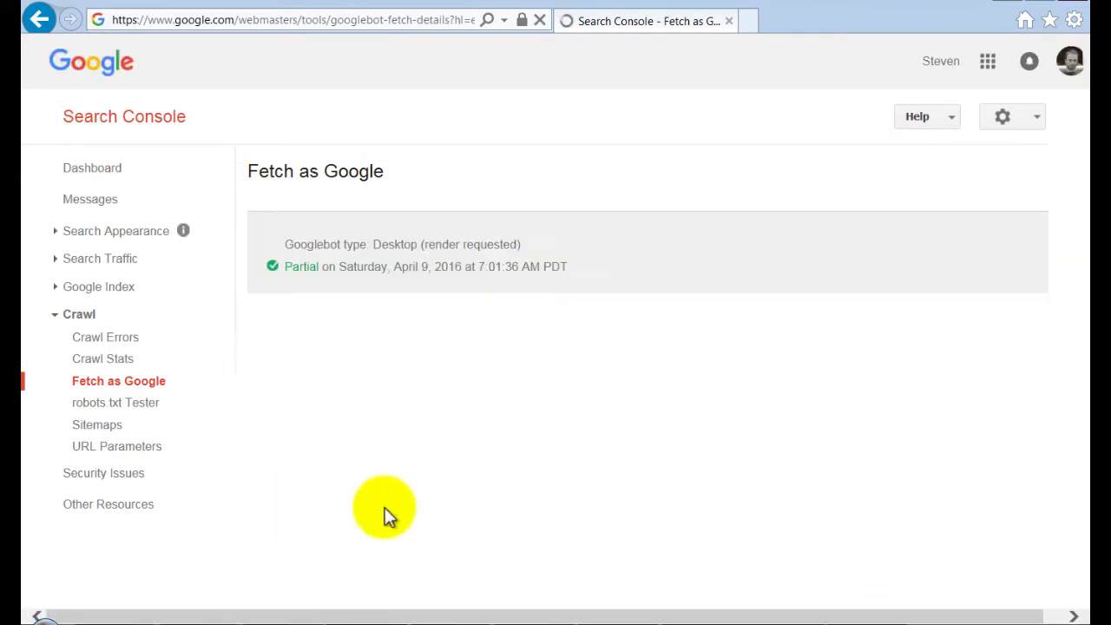
{"action": "scroll", "coordinate": [1029, 390], "scroll_direction": "down", "scroll_amount": 2}
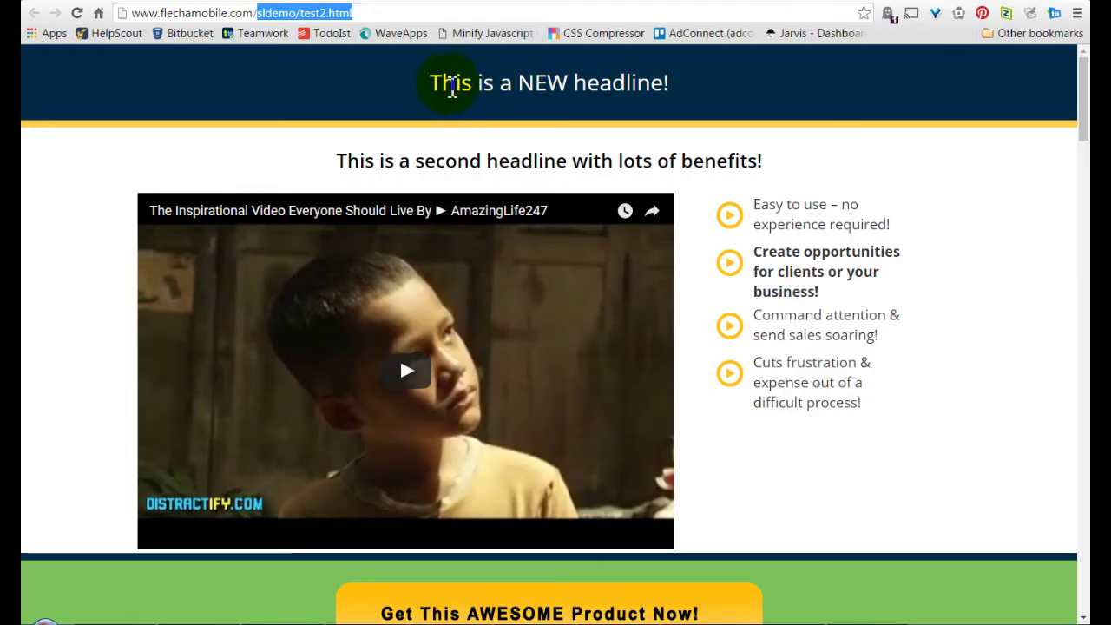
{"action": "left_click_drag", "start_coordinate": [441, 81], "coordinate": [671, 86]}
{"action": "left_click_drag", "start_coordinate": [359, 163], "coordinate": [743, 171]}
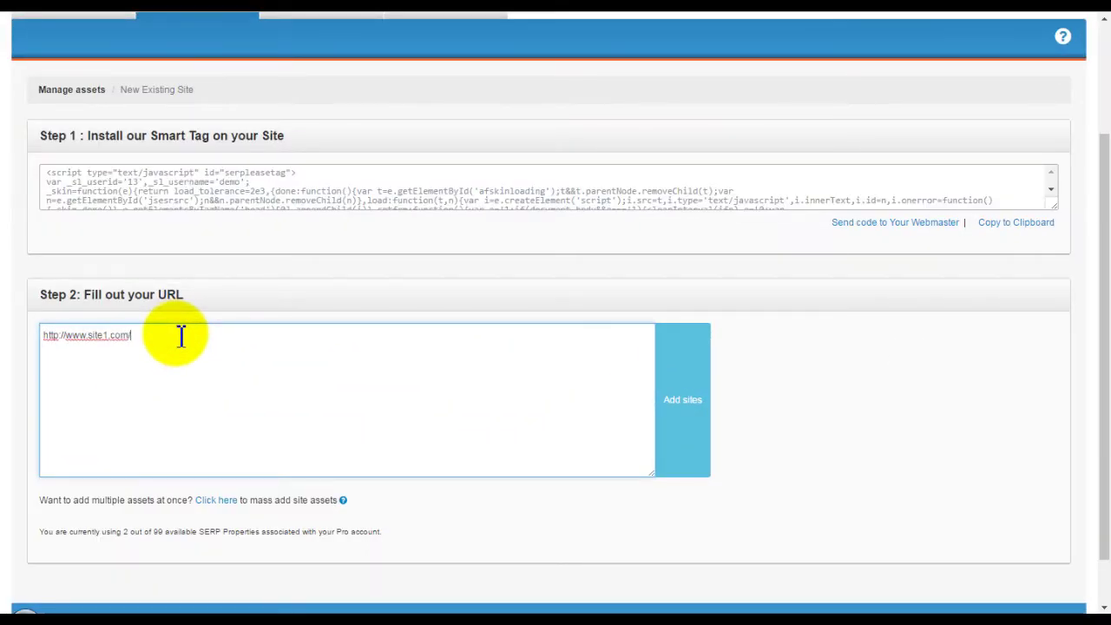
{"action": "key", "text": "BackSpace"}
{"action": "type", "text": "h"}
{"action": "key", "text": "BackSpace"}
{"action": "key", "text": "BackSpace"}
{"action": "type", "text": "http://www.site1.com"}
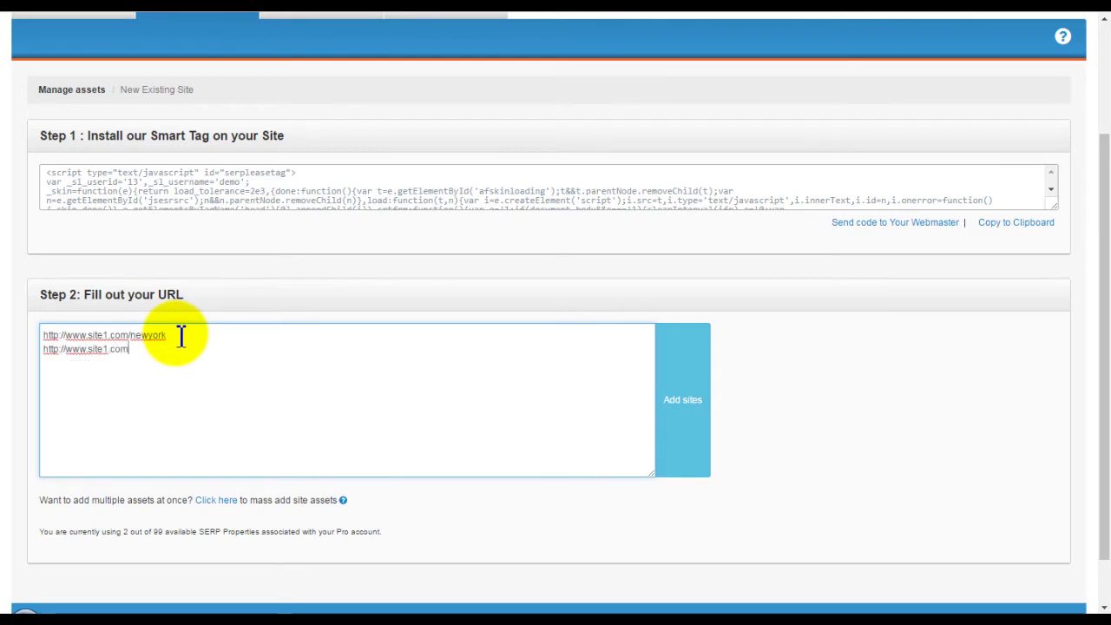
{"action": "type", "text": "/dallas"}
{"action": "key", "text": "Return"}
{"action": "type", "text": "ht"}
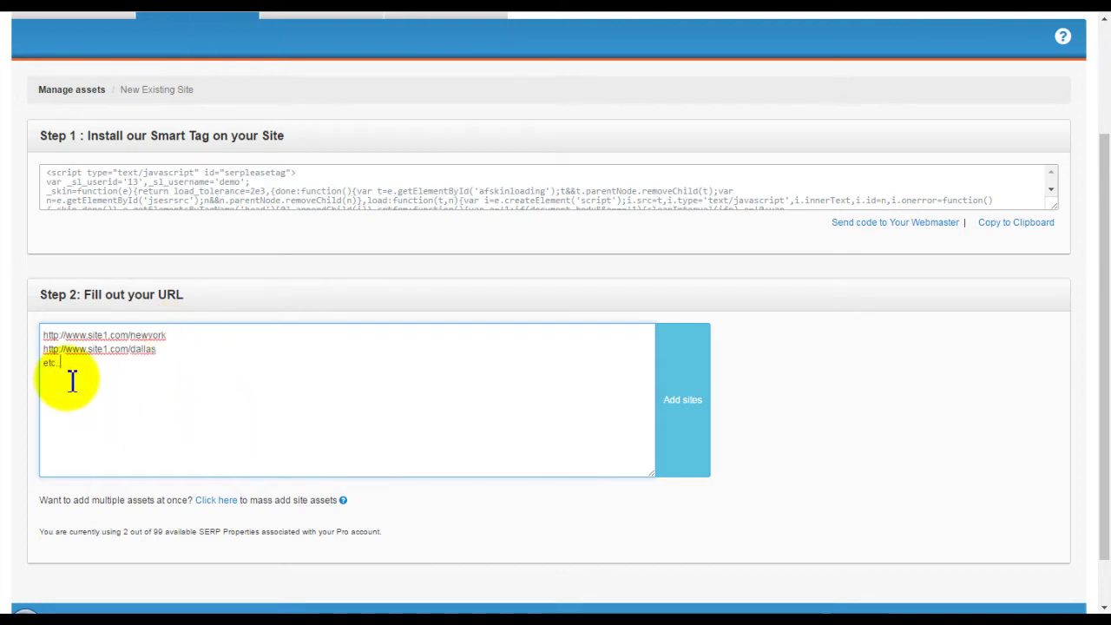
{"action": "scroll", "coordinate": [98, 408], "scroll_direction": "up", "scroll_amount": 1}
{"action": "scroll", "coordinate": [95, 399], "scroll_direction": "up", "scroll_amount": 1}
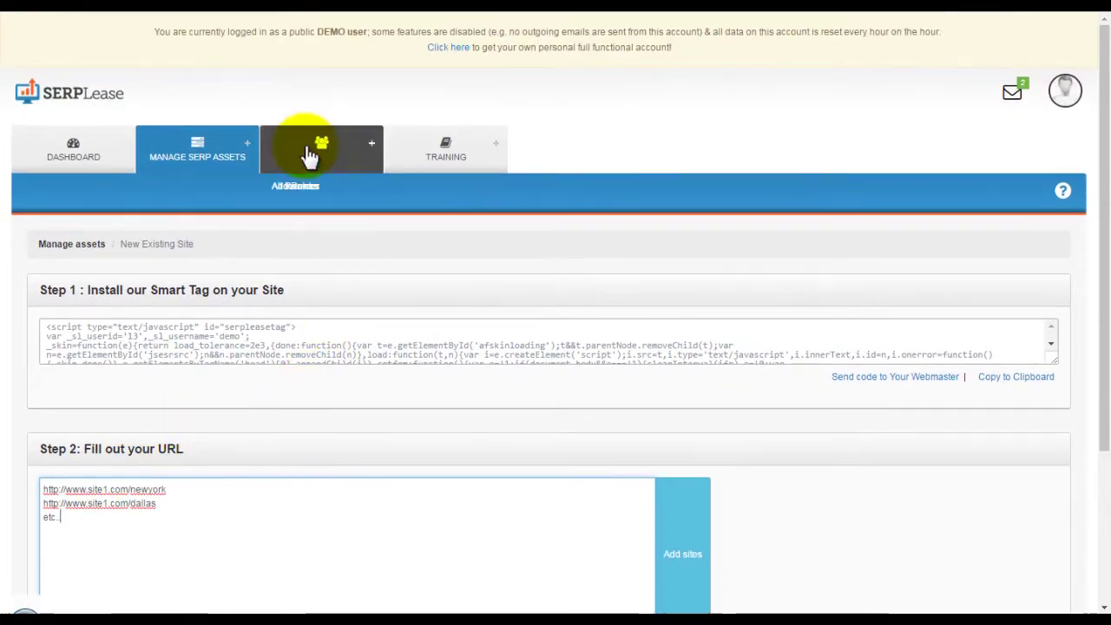
{"action": "mouse_move", "coordinate": [194, 149]}
{"action": "left_click", "coordinate": [195, 148]}
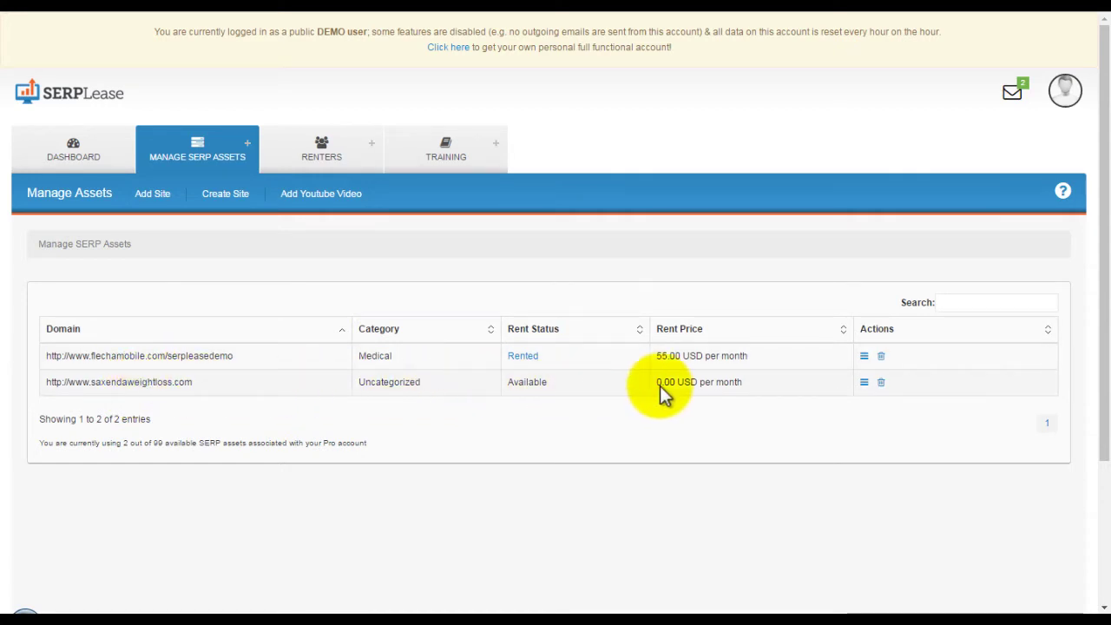
{"action": "left_click", "coordinate": [864, 382]}
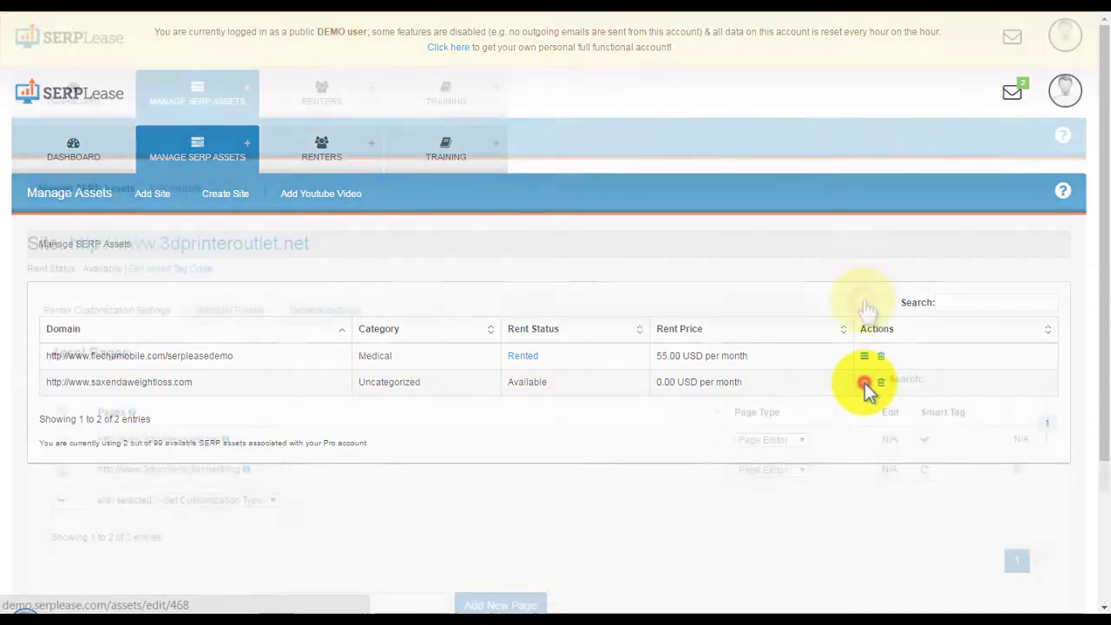
{"action": "left_click", "coordinate": [223, 314]}
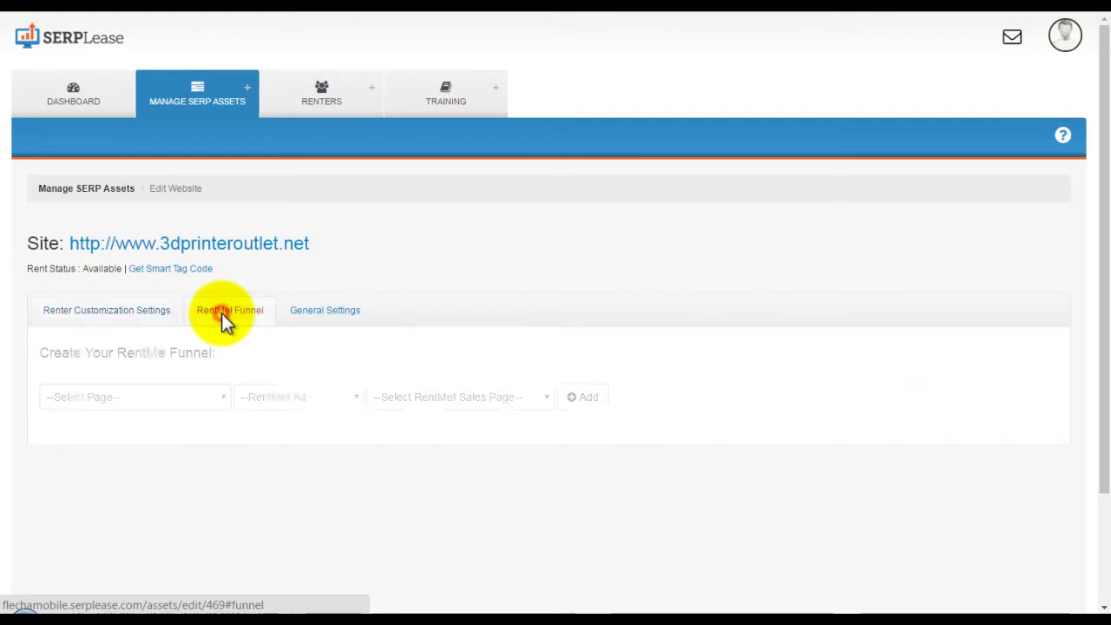
{"action": "left_click", "coordinate": [208, 400]}
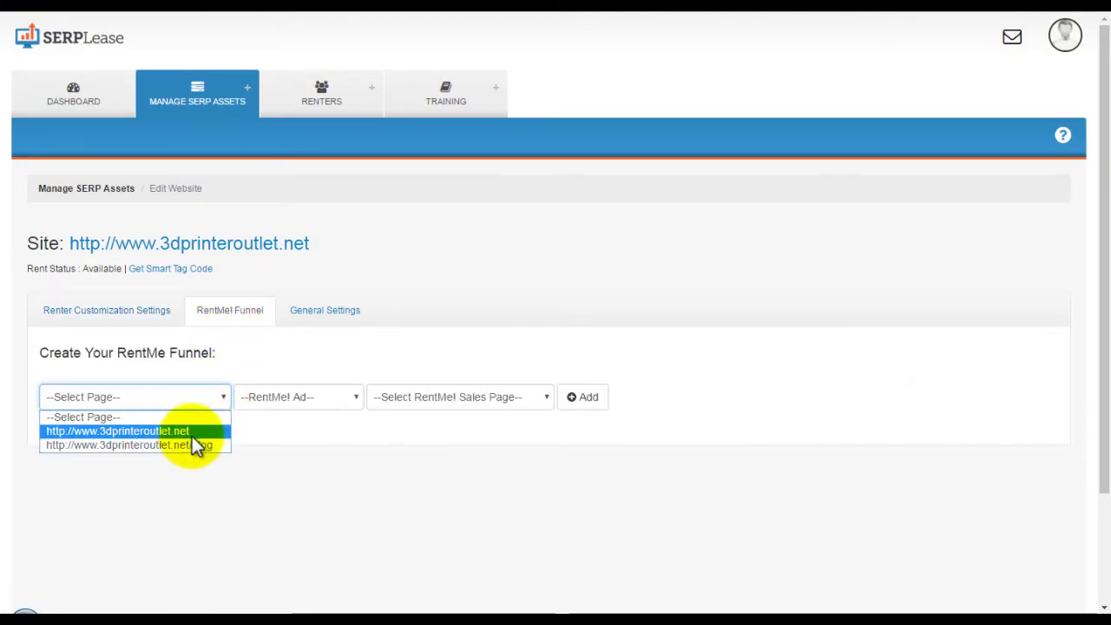
{"action": "left_click", "coordinate": [192, 434]}
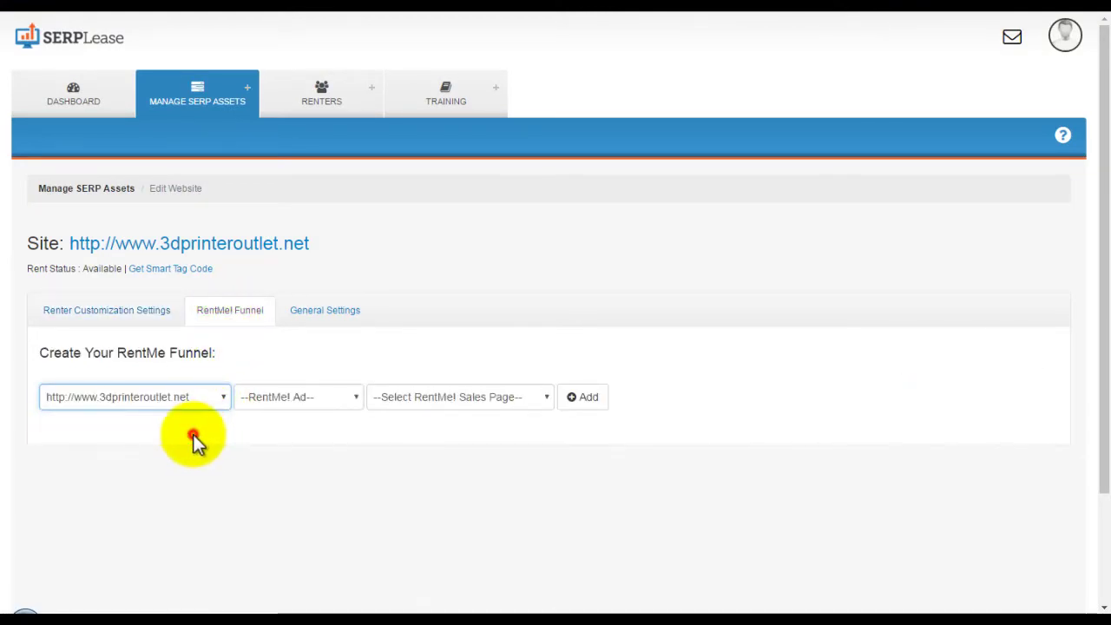
{"action": "left_click", "coordinate": [308, 429]}
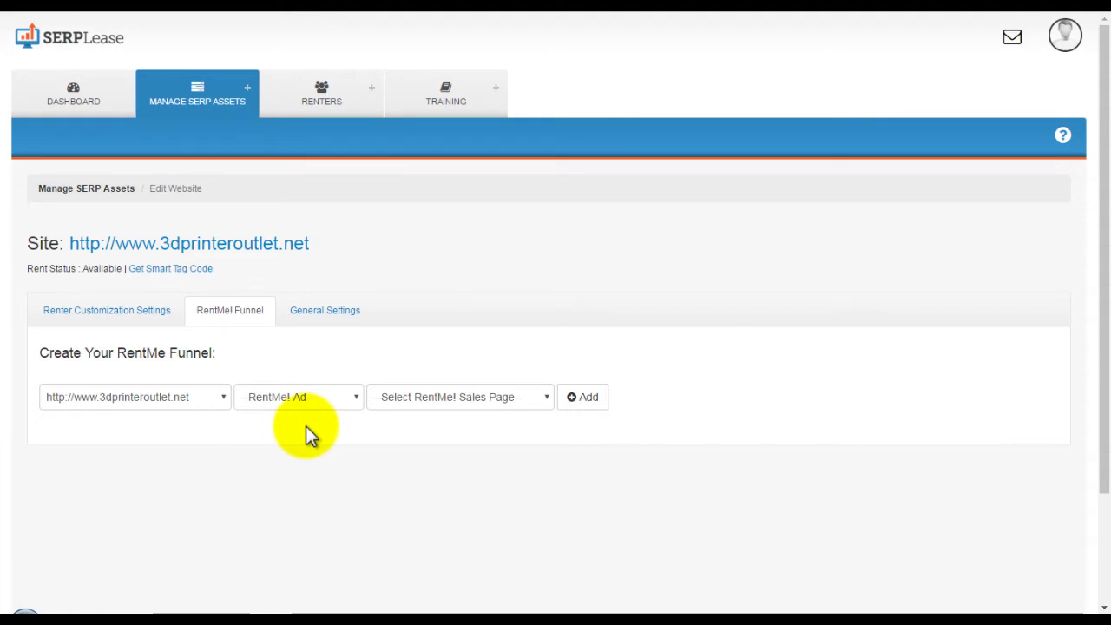
Choose Create New Ad and Create New sales page for the funnel.
{"action": "left_click", "coordinate": [308, 408]}
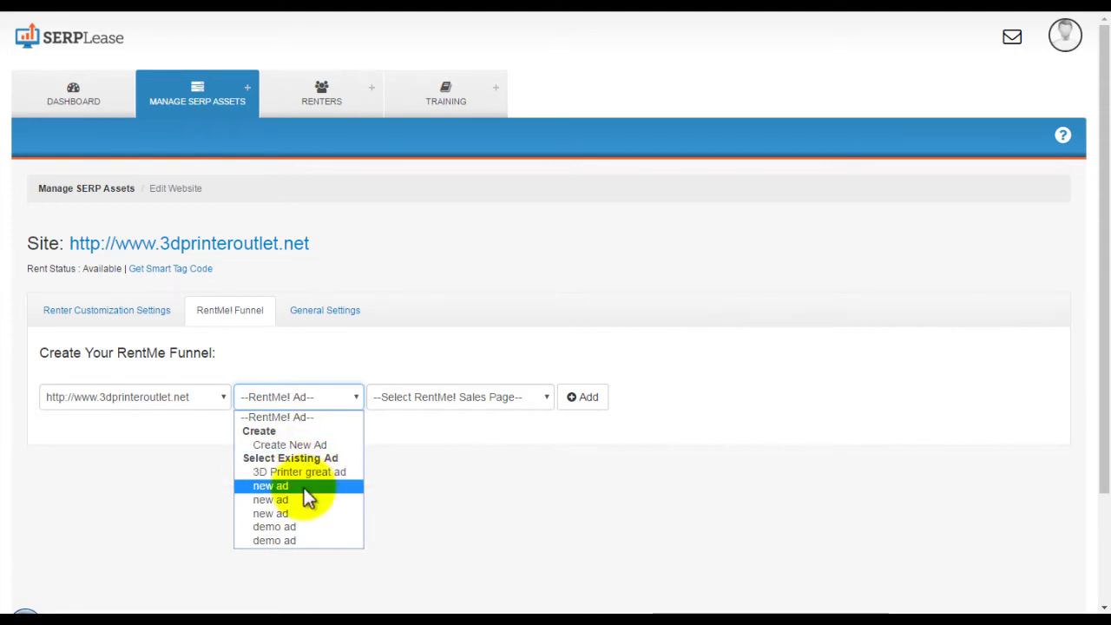
{"action": "left_click", "coordinate": [325, 445]}
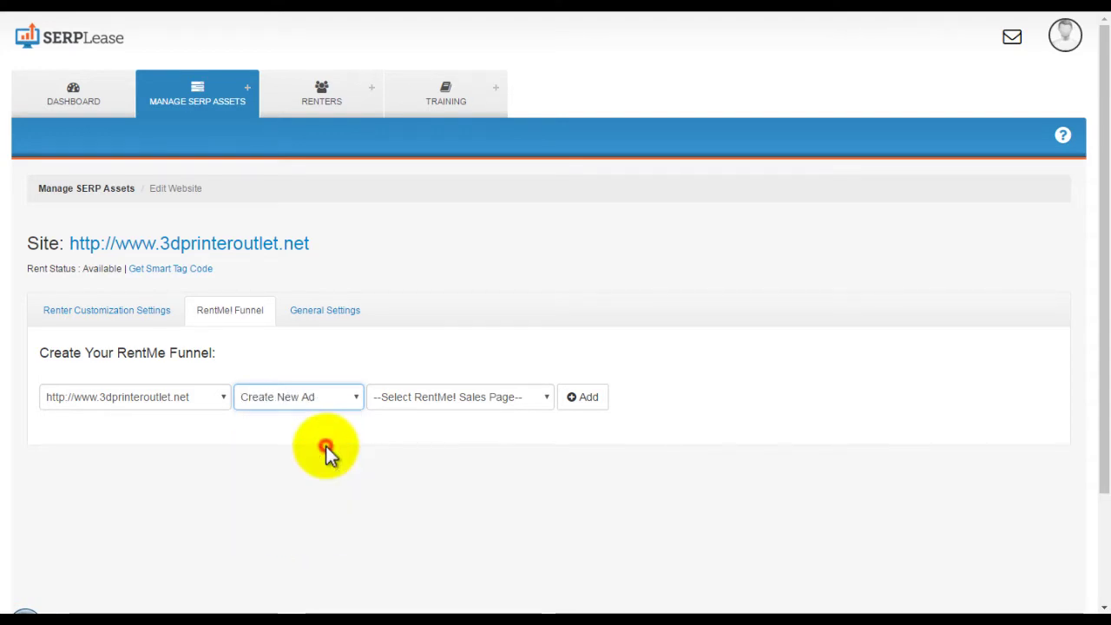
{"action": "left_click", "coordinate": [504, 400]}
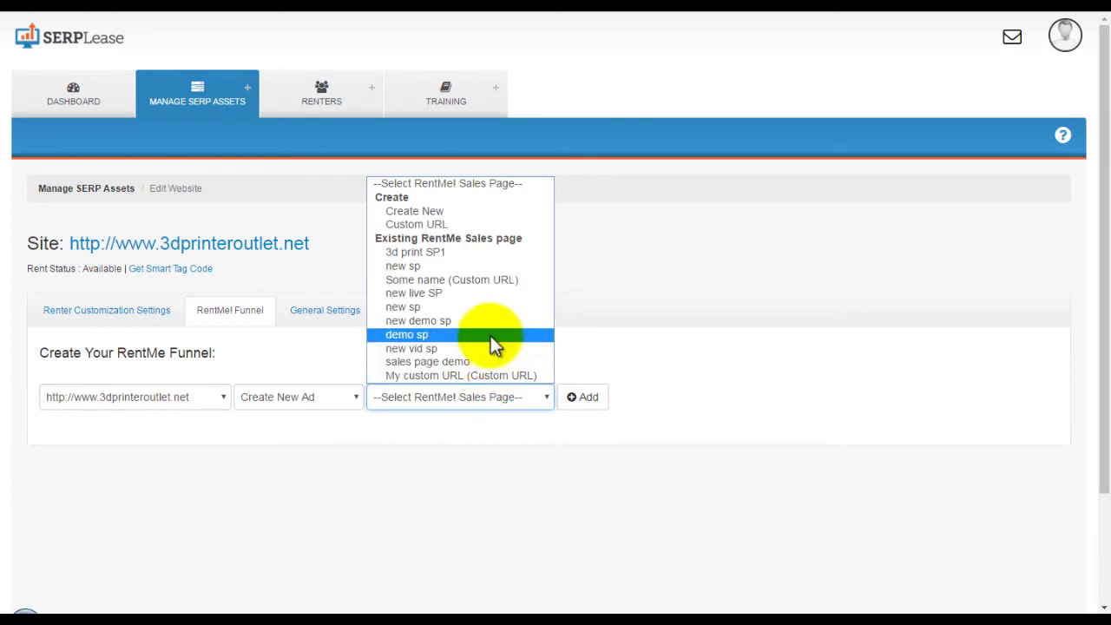
{"action": "left_click", "coordinate": [474, 212]}
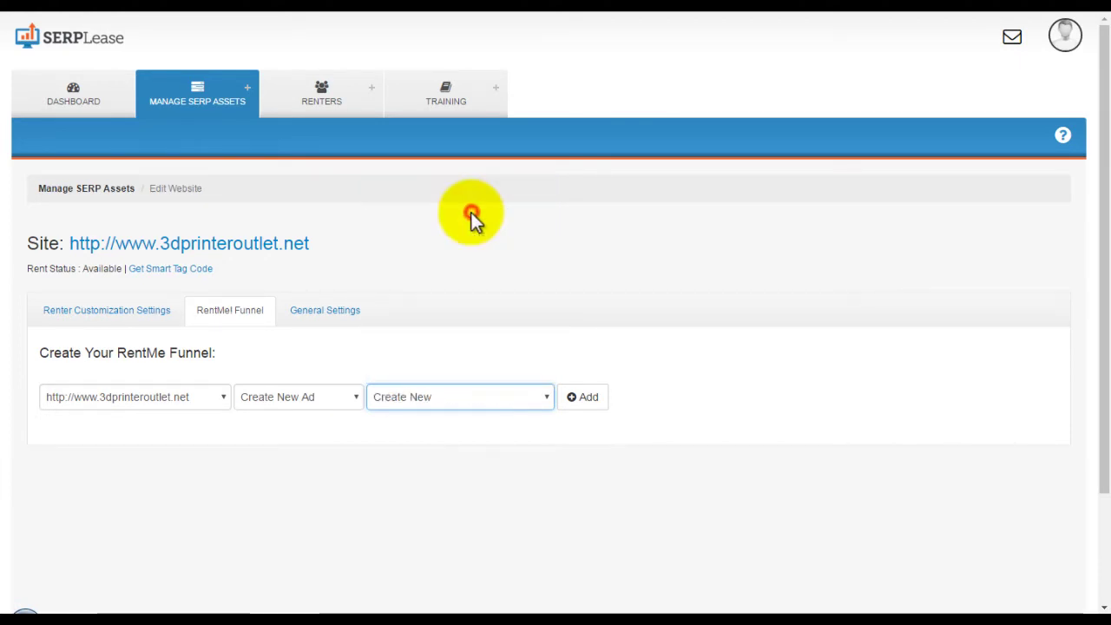
{"action": "left_click", "coordinate": [597, 436]}
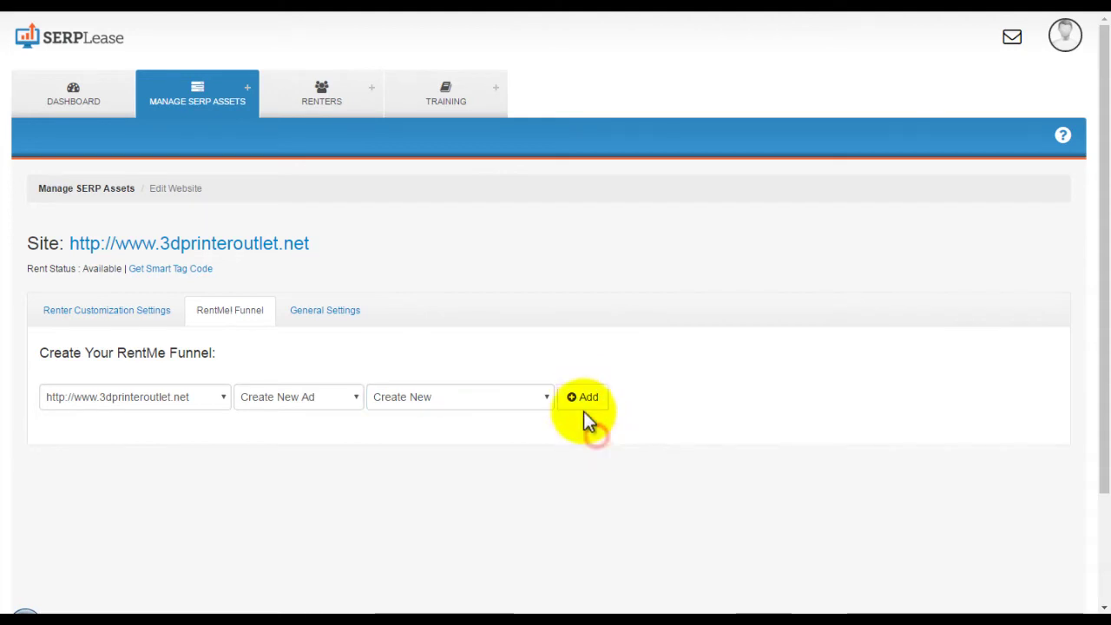
Add the funnel and name the ad 'demo video ad 1' with a 3-second delay.
{"action": "left_click", "coordinate": [585, 400]}
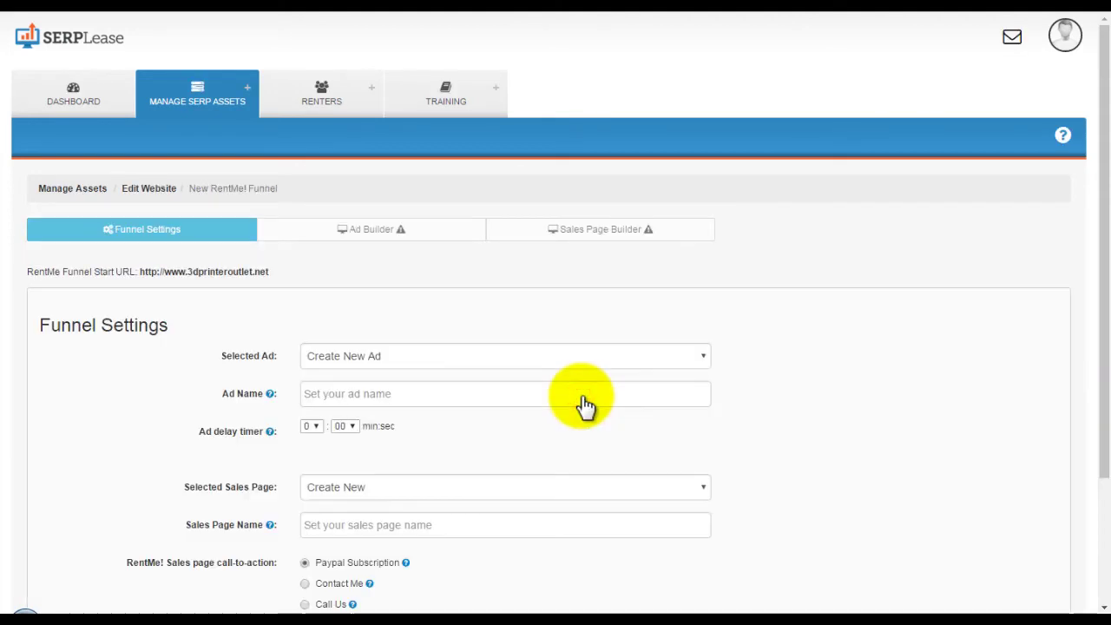
{"action": "left_click", "coordinate": [402, 393]}
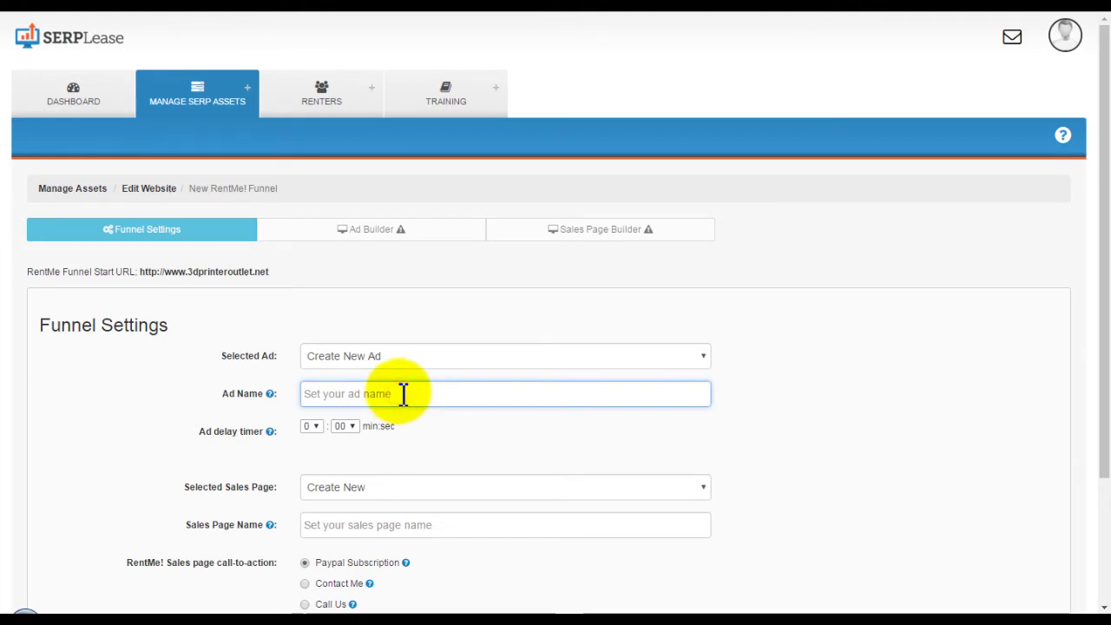
{"action": "type", "text": "demo vi"}
{"action": "key", "text": "BackSpace"}
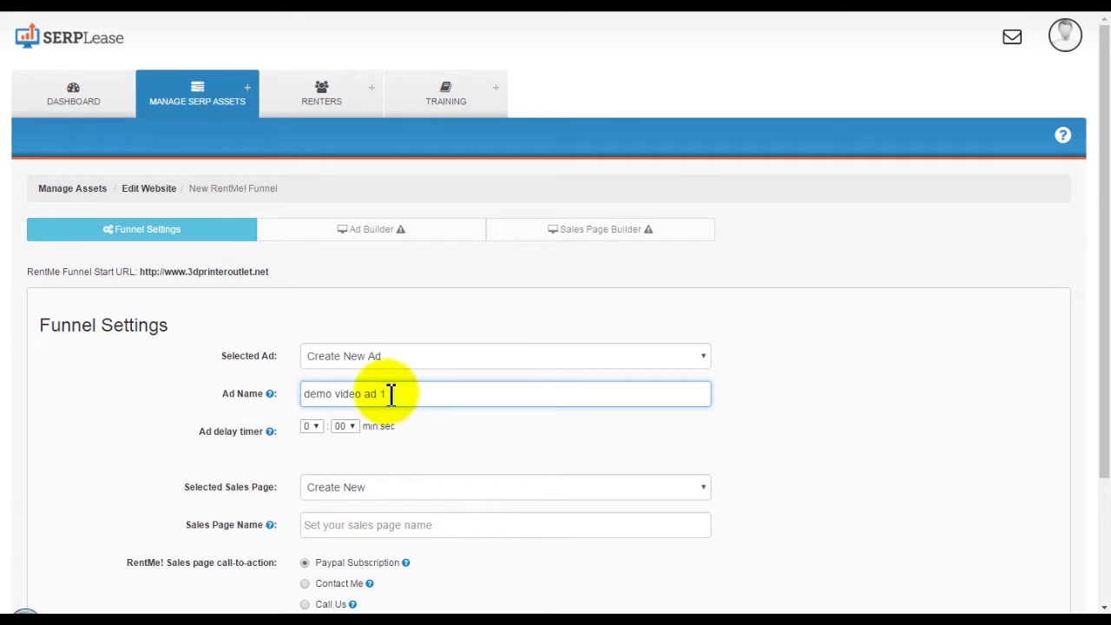
{"action": "left_click", "coordinate": [353, 429]}
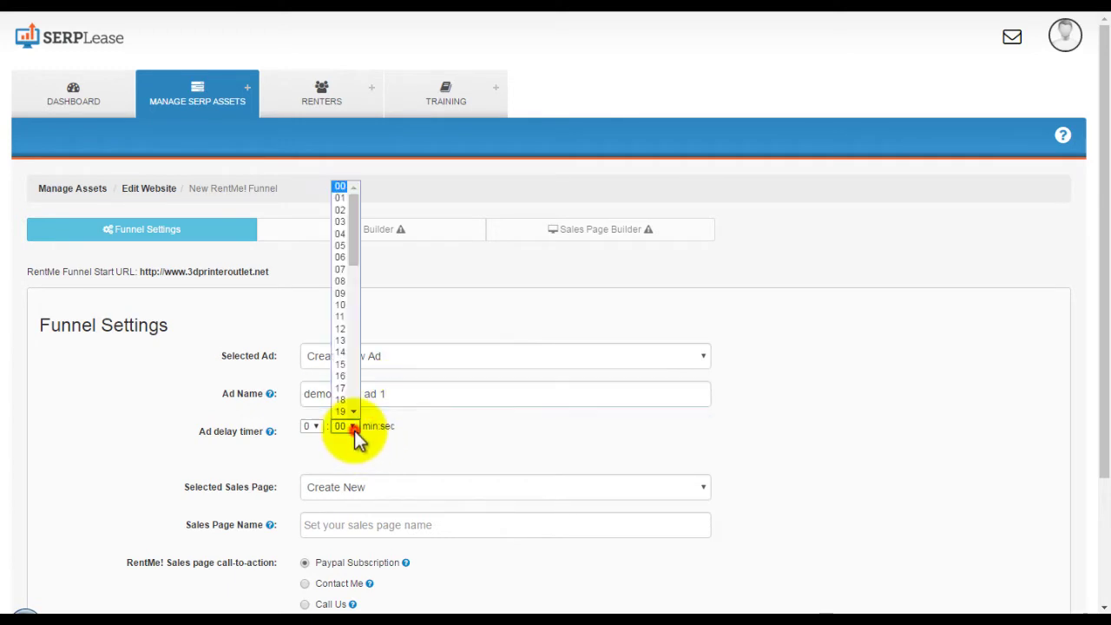
{"action": "left_click", "coordinate": [340, 222]}
Name the sales page 'demo sales page 1'.
{"action": "left_click", "coordinate": [360, 531]}
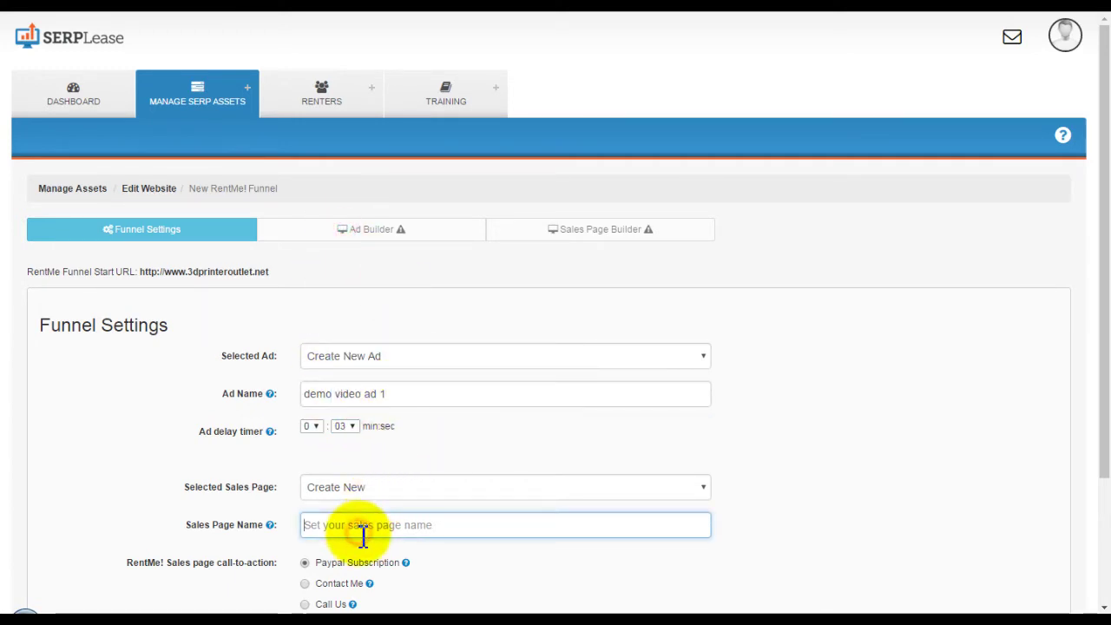
{"action": "type", "text": "demo ad 1"}
{"action": "left_click", "coordinate": [507, 582]}
{"action": "scroll", "coordinate": [500, 582], "scroll_direction": "down", "scroll_amount": 1}
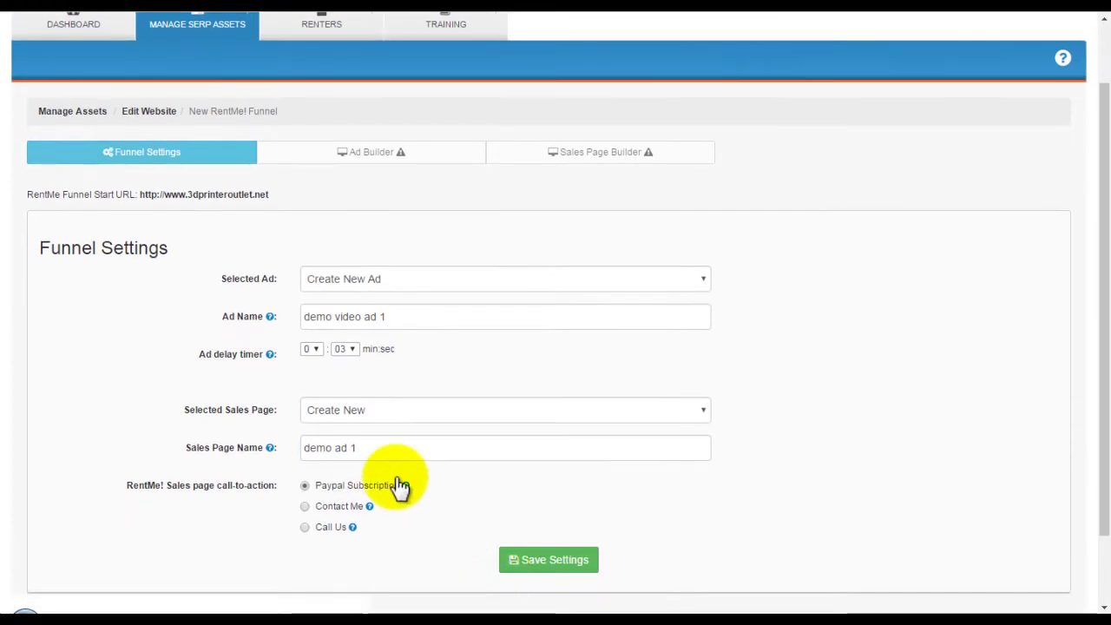
{"action": "left_click_drag", "start_coordinate": [335, 448], "coordinate": [348, 448]}
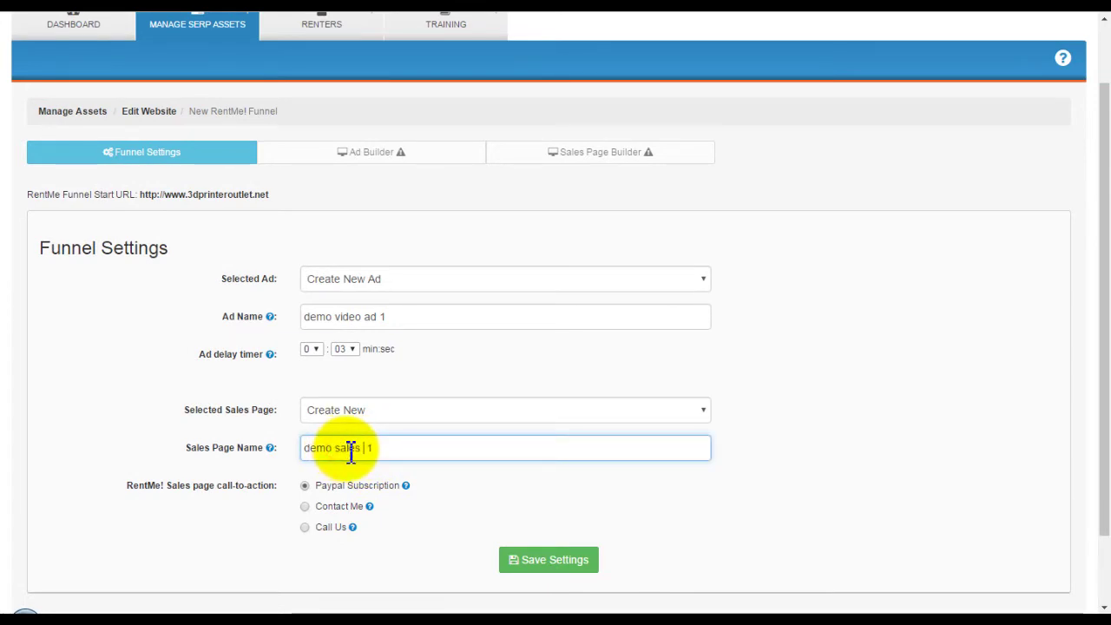
{"action": "left_click", "coordinate": [461, 485]}
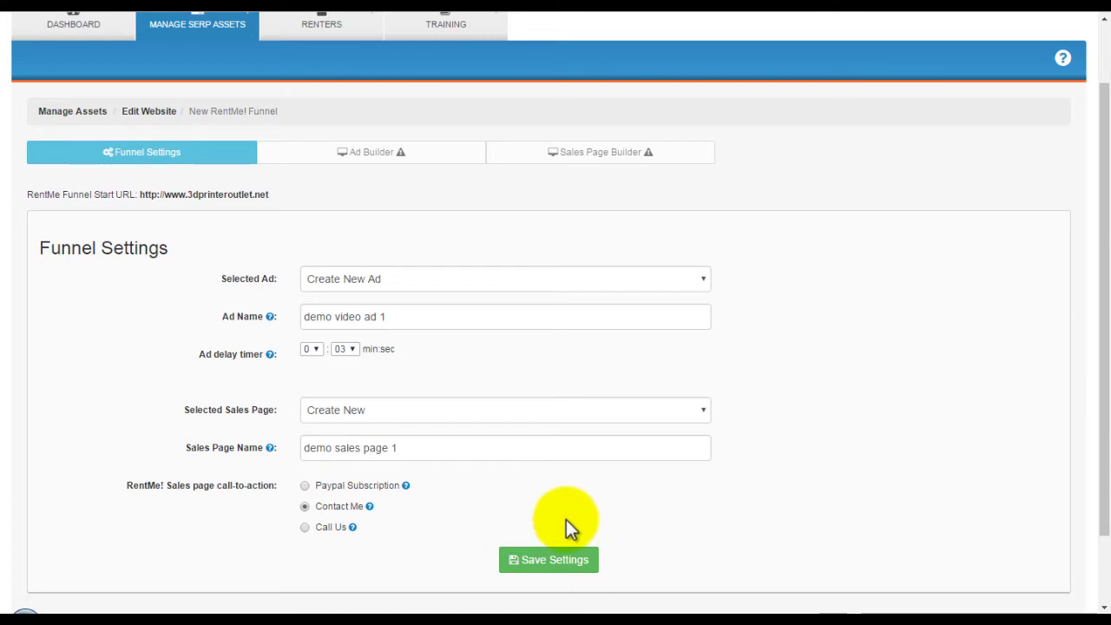
Save the funnel settings and open the Ad Builder.
{"action": "scroll", "coordinate": [951, 250], "scroll_direction": "up", "scroll_amount": 2}
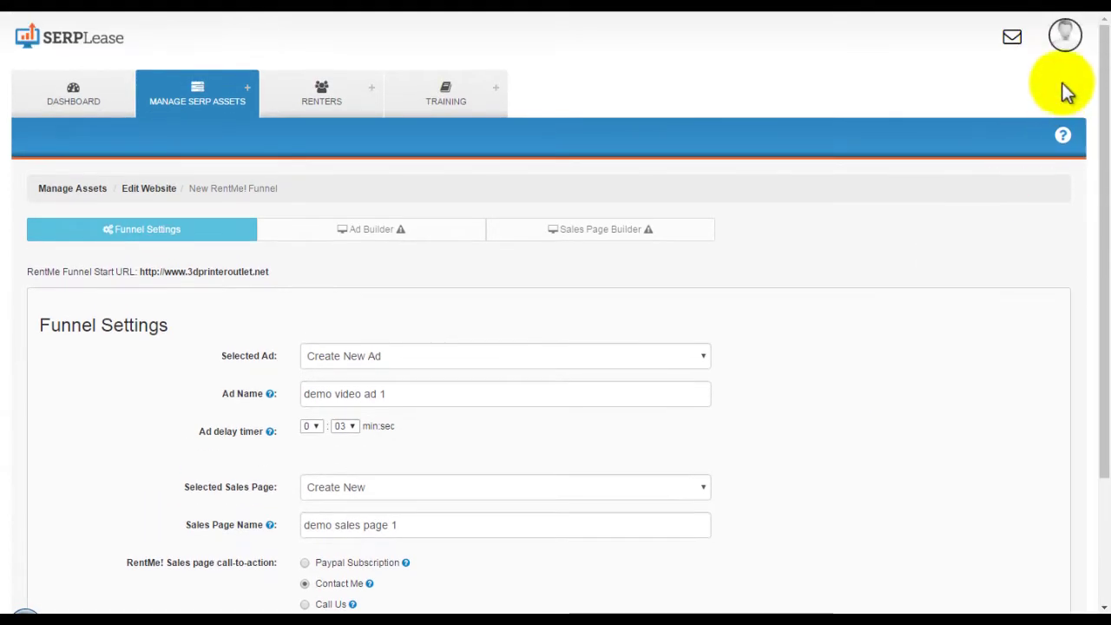
{"action": "left_click", "coordinate": [1066, 37]}
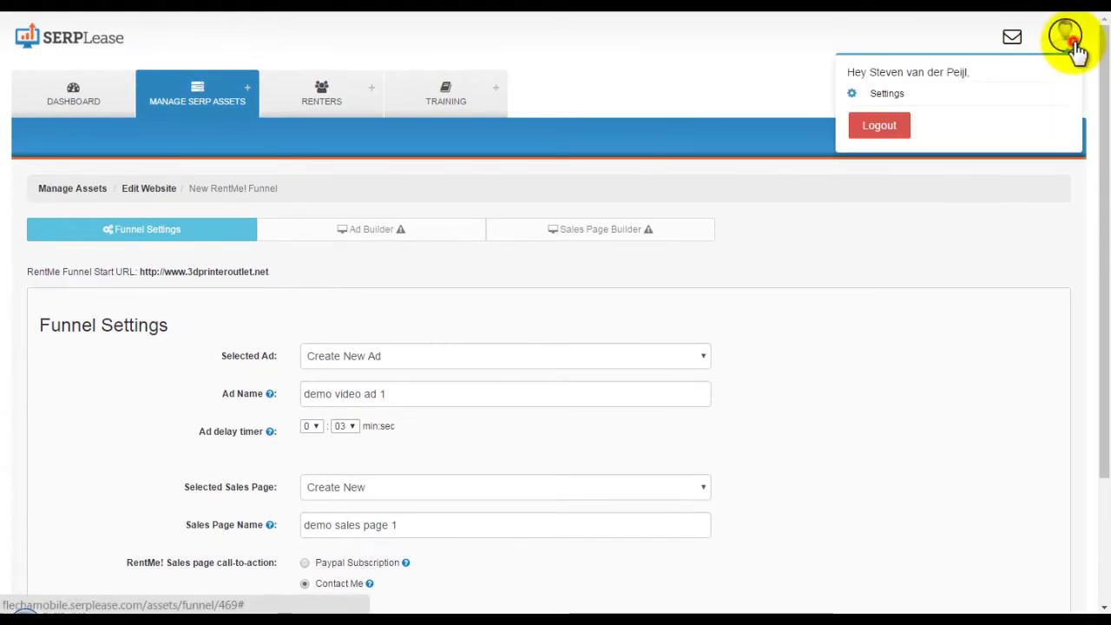
{"action": "left_click", "coordinate": [841, 397]}
{"action": "scroll", "coordinate": [790, 486], "scroll_direction": "down", "scroll_amount": 2}
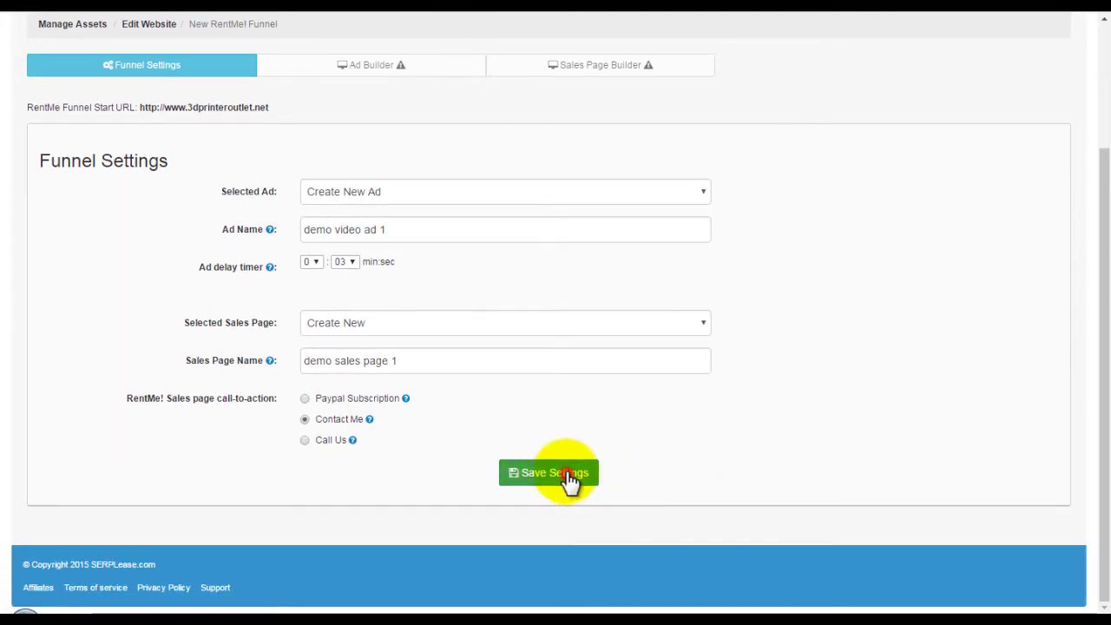
{"action": "left_click", "coordinate": [570, 476]}
{"action": "left_click", "coordinate": [402, 287]}
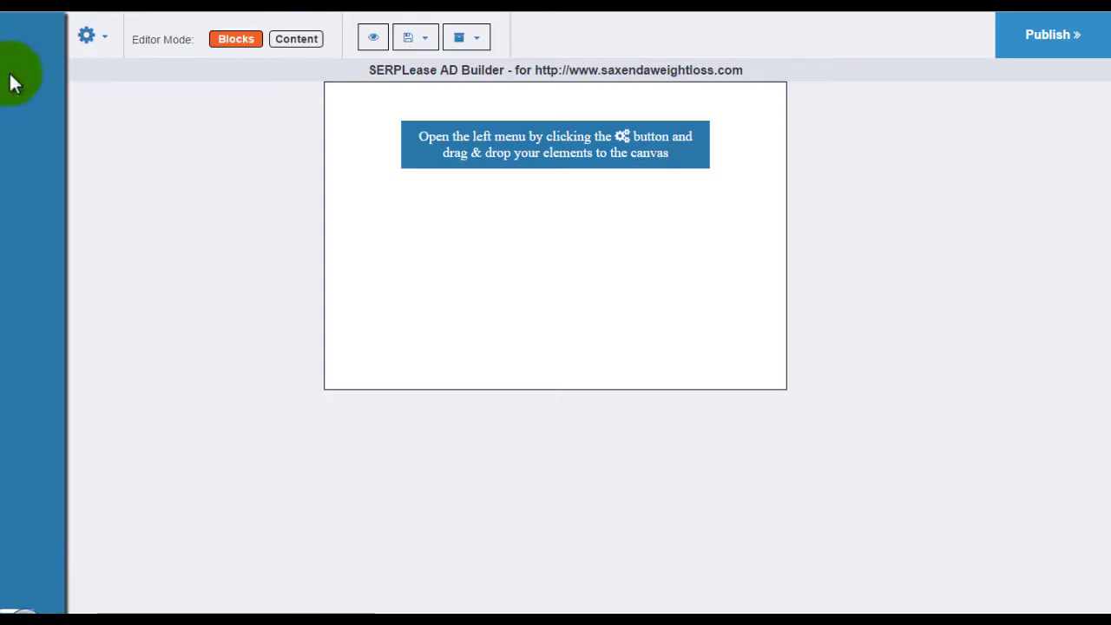
Place a Popups template on the ad canvas and glance at the canvas settings.
{"action": "left_click", "coordinate": [12, 79]}
{"action": "left_click", "coordinate": [48, 88]}
{"action": "left_click", "coordinate": [63, 108]}
{"action": "scroll", "coordinate": [61, 315], "scroll_direction": "down", "scroll_amount": 8}
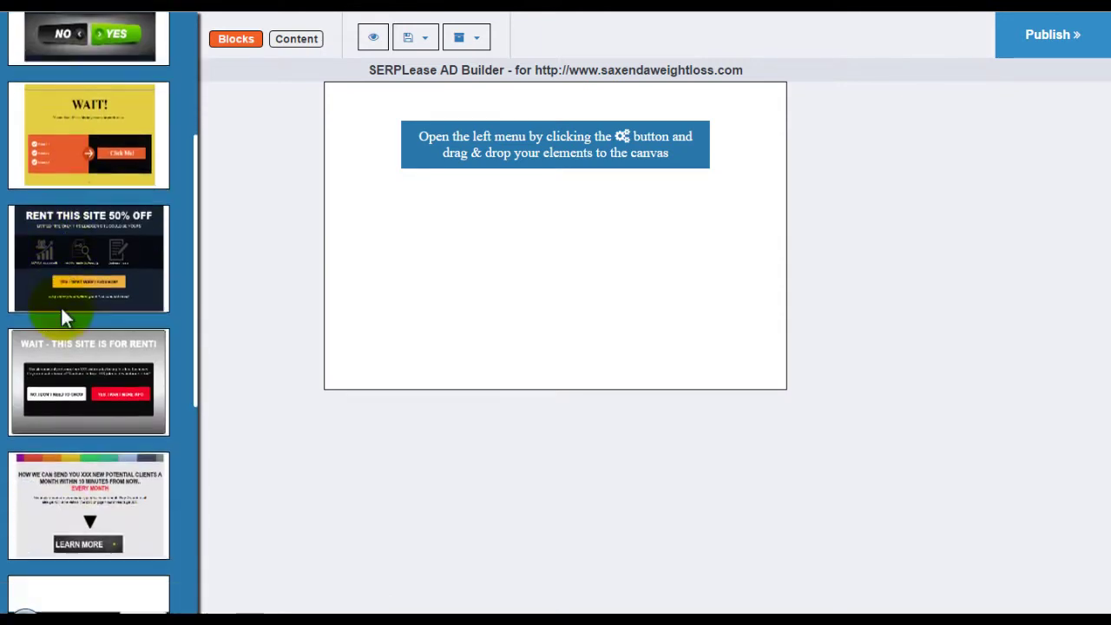
{"action": "scroll", "coordinate": [64, 516], "scroll_direction": "up", "scroll_amount": 5}
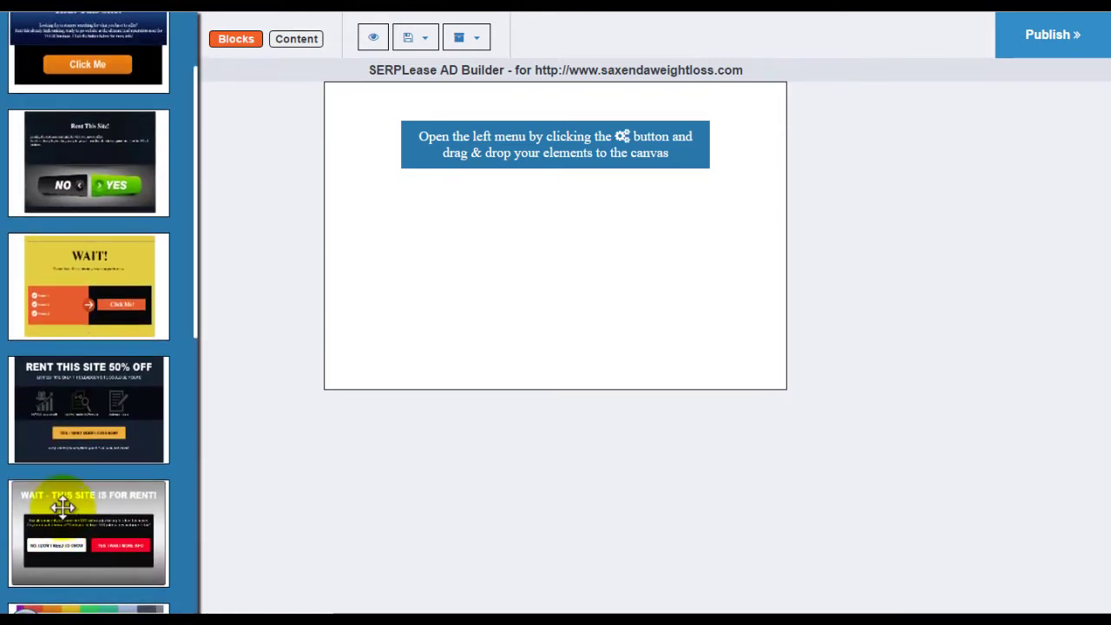
{"action": "left_click_drag", "start_coordinate": [85, 382], "coordinate": [493, 178]}
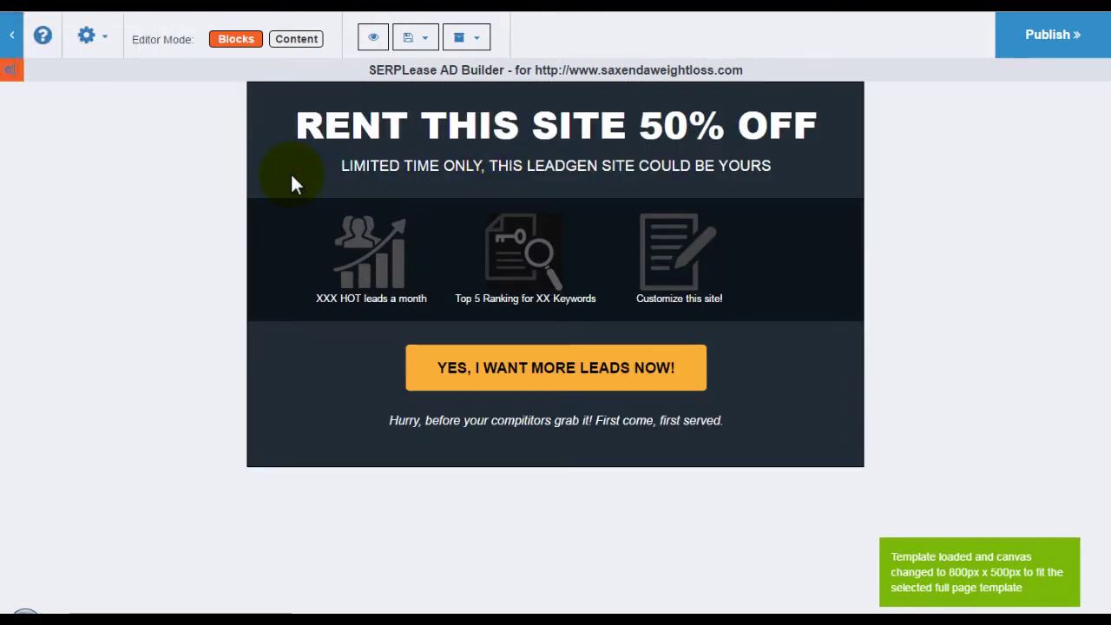
{"action": "left_click", "coordinate": [108, 40]}
{"action": "left_click", "coordinate": [109, 110]}
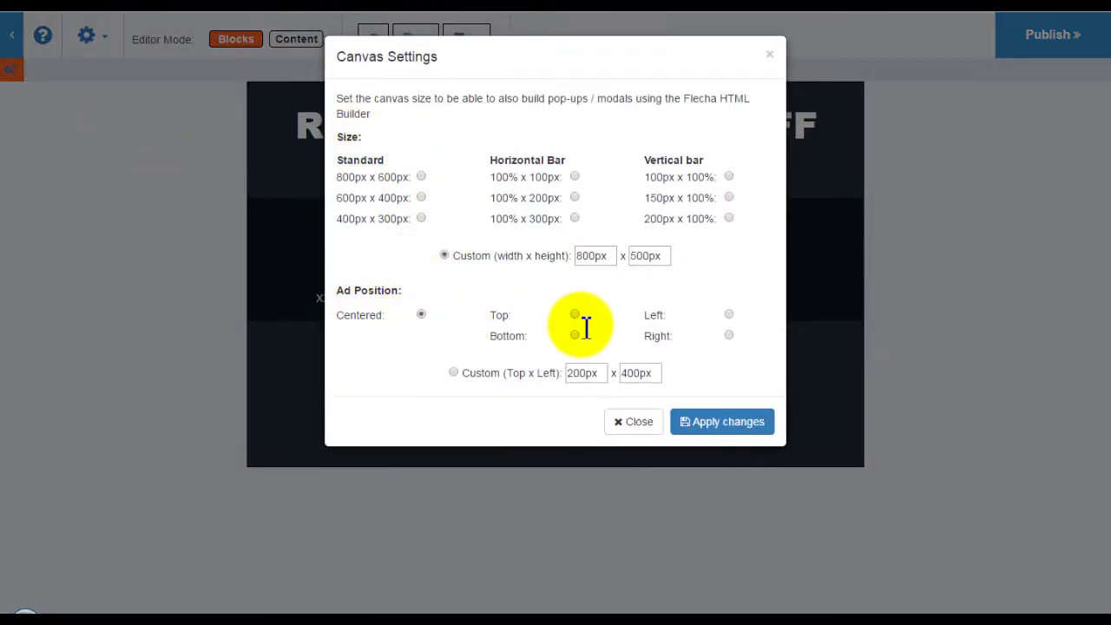
{"action": "left_click", "coordinate": [636, 423]}
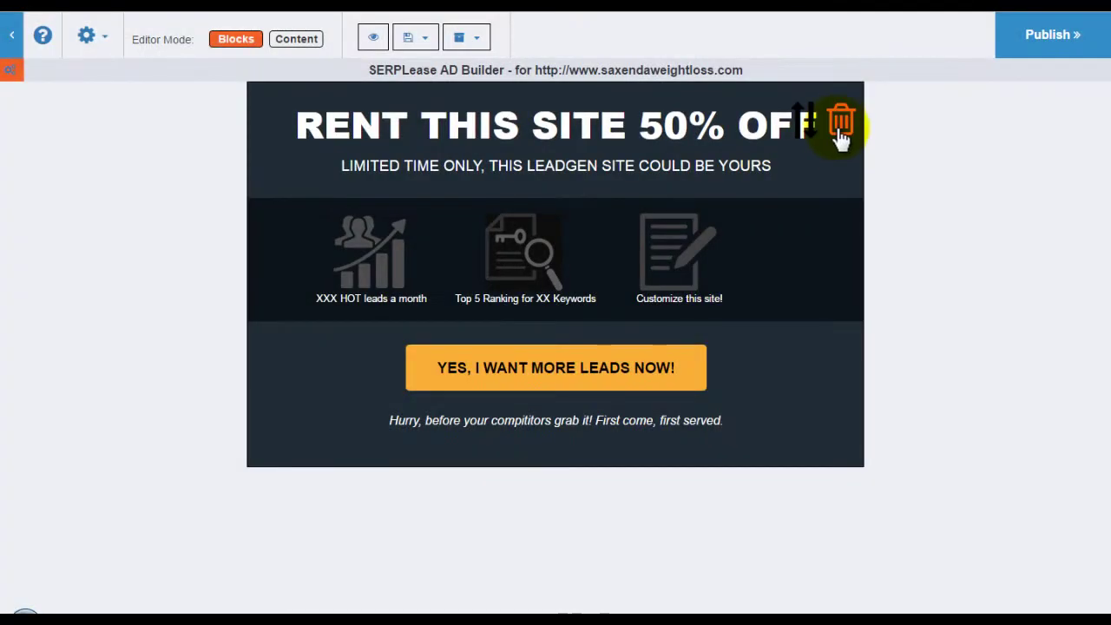
Swap in the red 'THIS WEBSITE IS FOR RENT!' template at 100% x 190px, positioned Top.
{"action": "left_click", "coordinate": [836, 132]}
{"action": "left_click", "coordinate": [20, 71]}
{"action": "scroll", "coordinate": [67, 261], "scroll_direction": "down", "scroll_amount": 3}
{"action": "scroll", "coordinate": [67, 390], "scroll_direction": "down", "scroll_amount": 2}
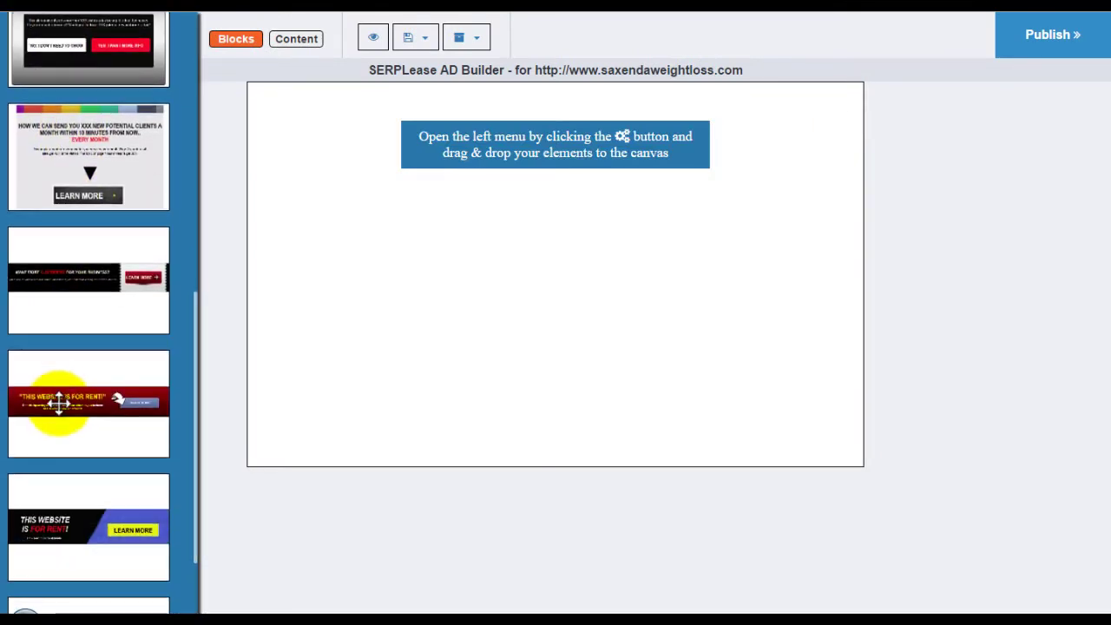
{"action": "left_click_drag", "start_coordinate": [55, 397], "coordinate": [417, 179]}
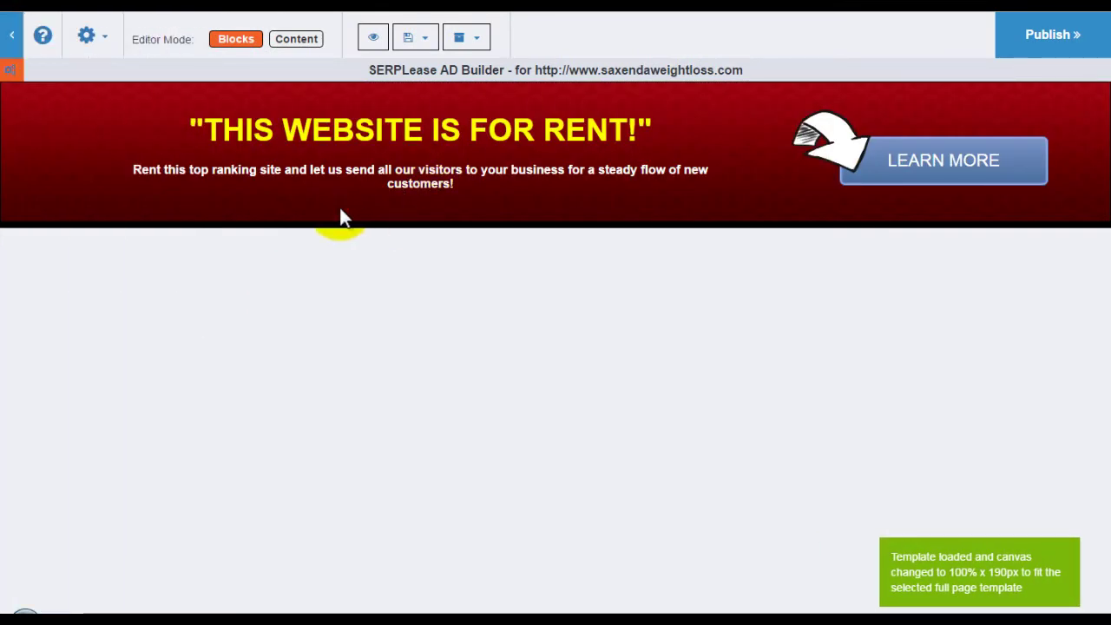
{"action": "left_click", "coordinate": [87, 36]}
{"action": "left_click", "coordinate": [107, 114]}
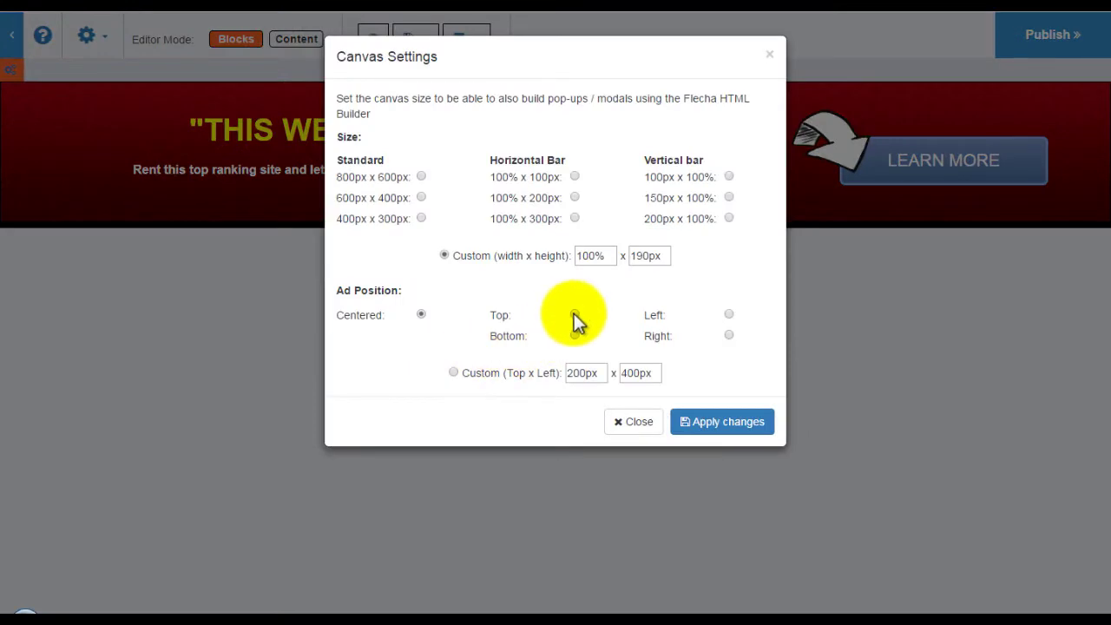
{"action": "left_click", "coordinate": [575, 335]}
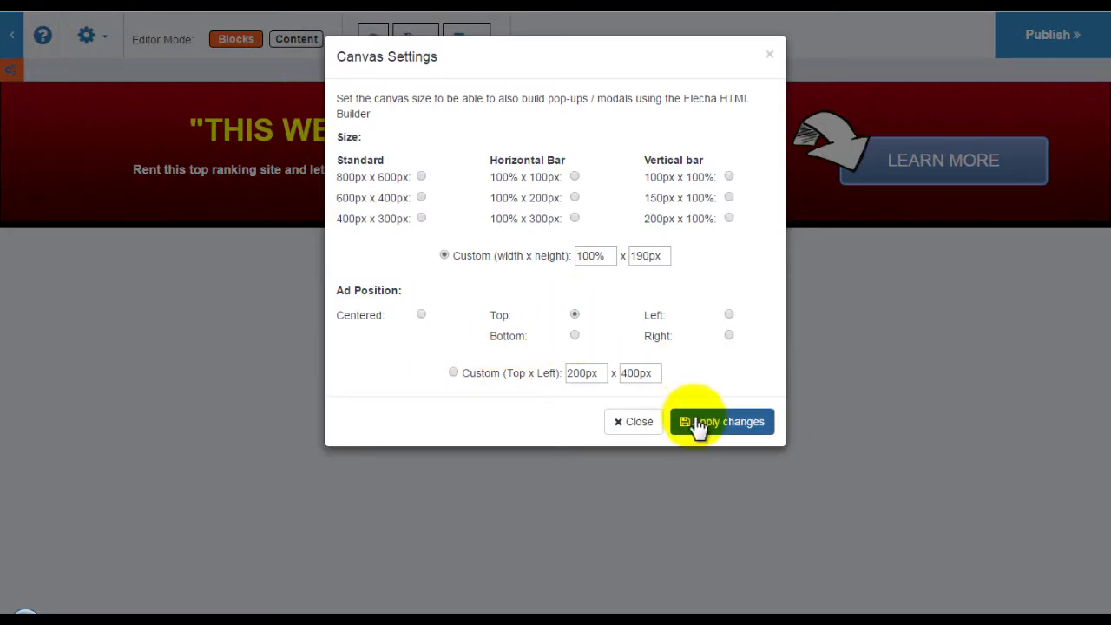
{"action": "left_click", "coordinate": [695, 421]}
Browse the Help Video and Dynamic Variables tabs, then return to content editing.
{"action": "left_click", "coordinate": [43, 35]}
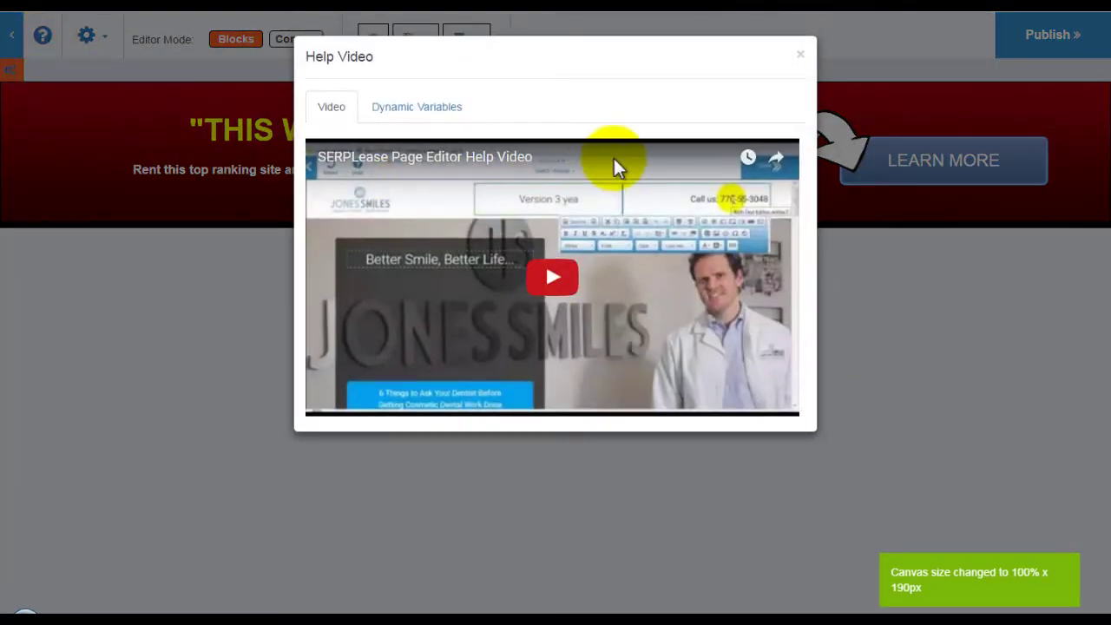
{"action": "left_click", "coordinate": [423, 108]}
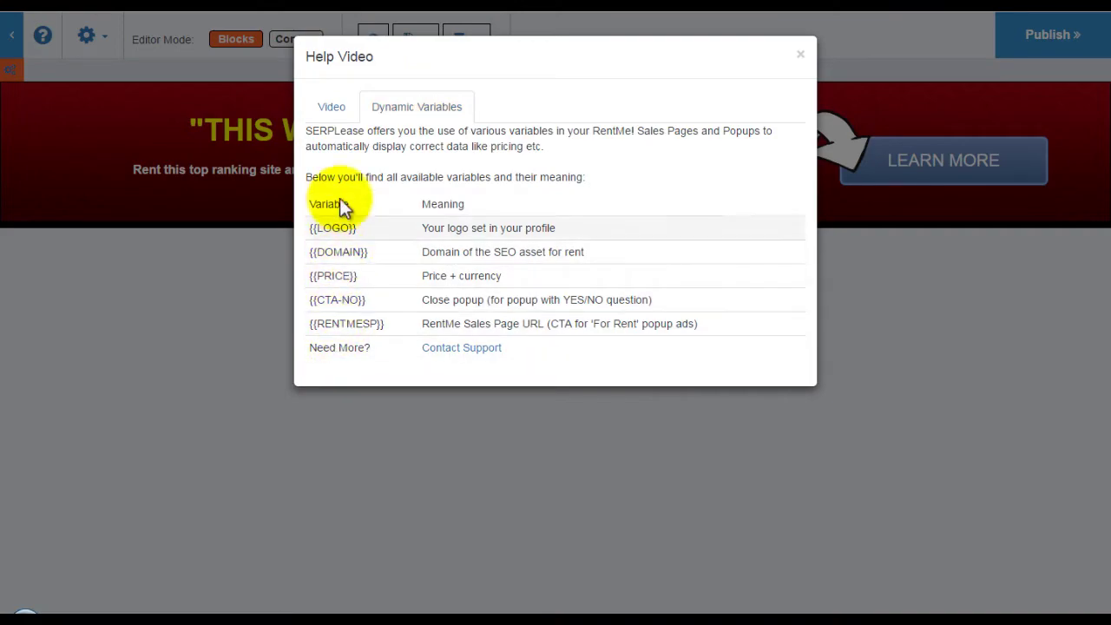
{"action": "left_click", "coordinate": [332, 107]}
{"action": "left_click", "coordinate": [800, 56]}
{"action": "left_click", "coordinate": [308, 39]}
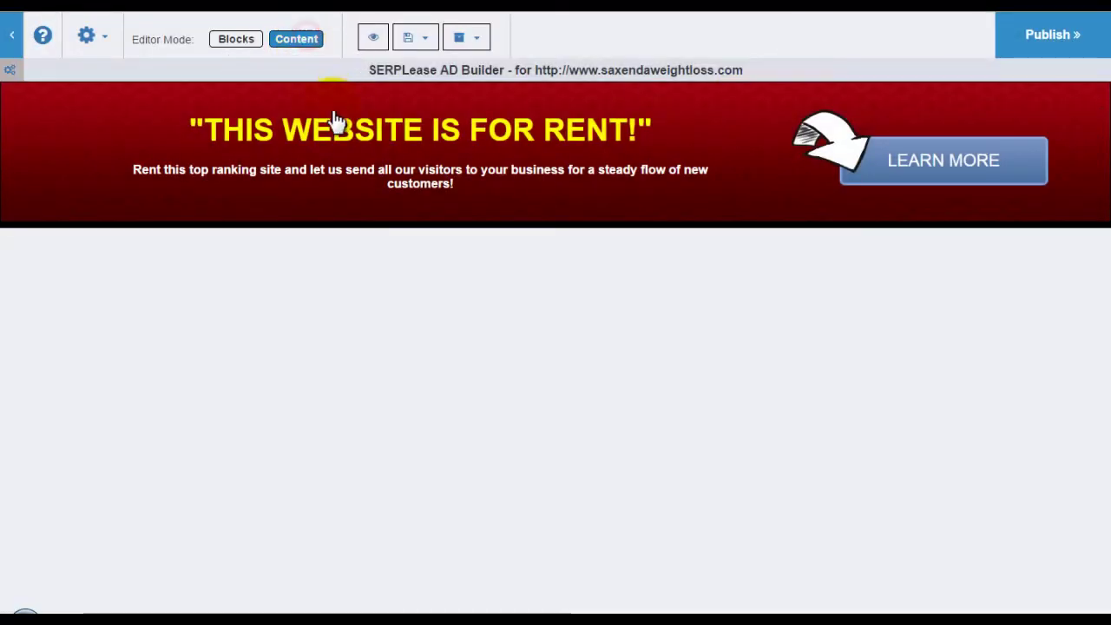
Change the ad headline from 'THIS WEBSITE IS FOR RENT!' to 'MAKE MONEY!'.
{"action": "left_click", "coordinate": [343, 134]}
{"action": "left_click", "coordinate": [415, 94]}
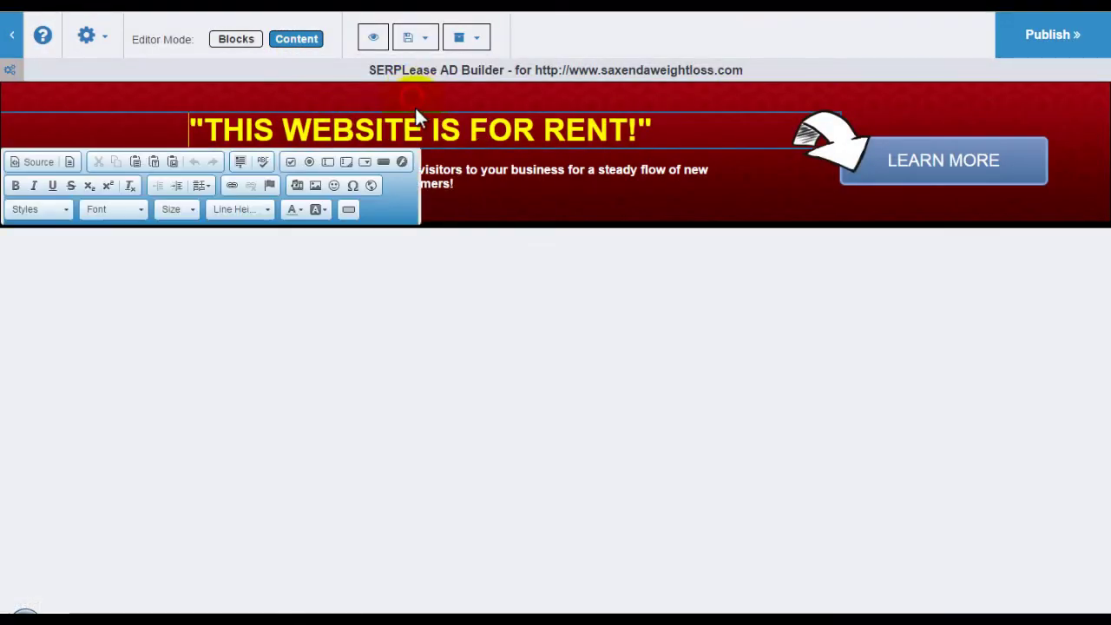
{"action": "left_click_drag", "start_coordinate": [647, 130], "coordinate": [224, 130]}
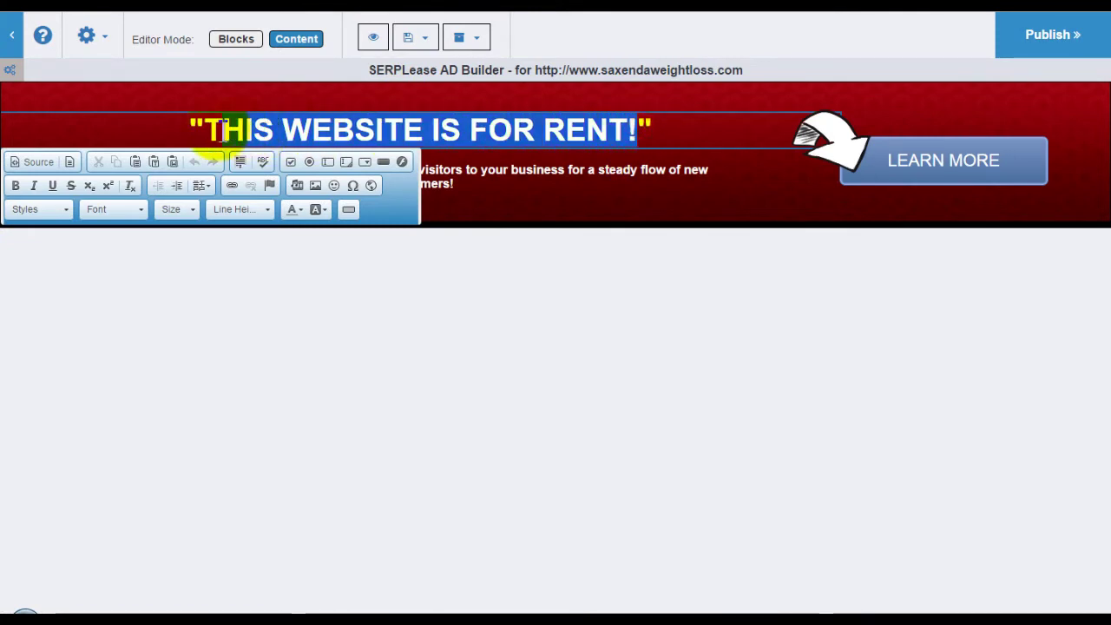
{"action": "type", "text": "MAKE MONEY!"}
{"action": "left_click", "coordinate": [501, 204]}
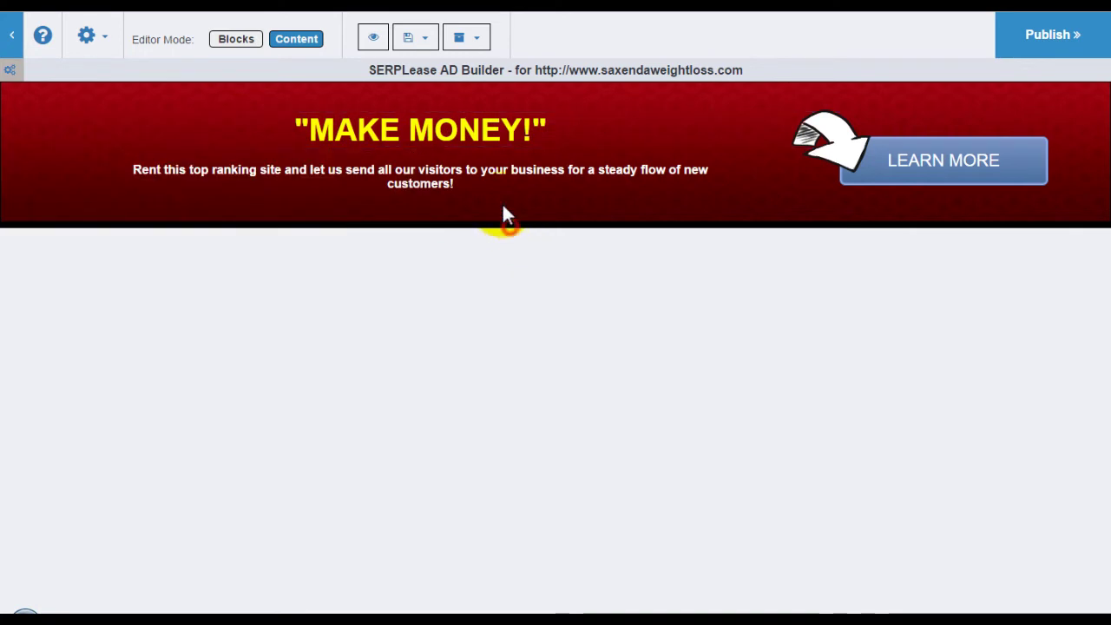
Inspect the subtitle's HTML without changes and preview the ad.
{"action": "left_click", "coordinate": [432, 180]}
{"action": "left_click", "coordinate": [513, 167]}
{"action": "left_click", "coordinate": [363, 222]}
{"action": "left_click", "coordinate": [747, 443]}
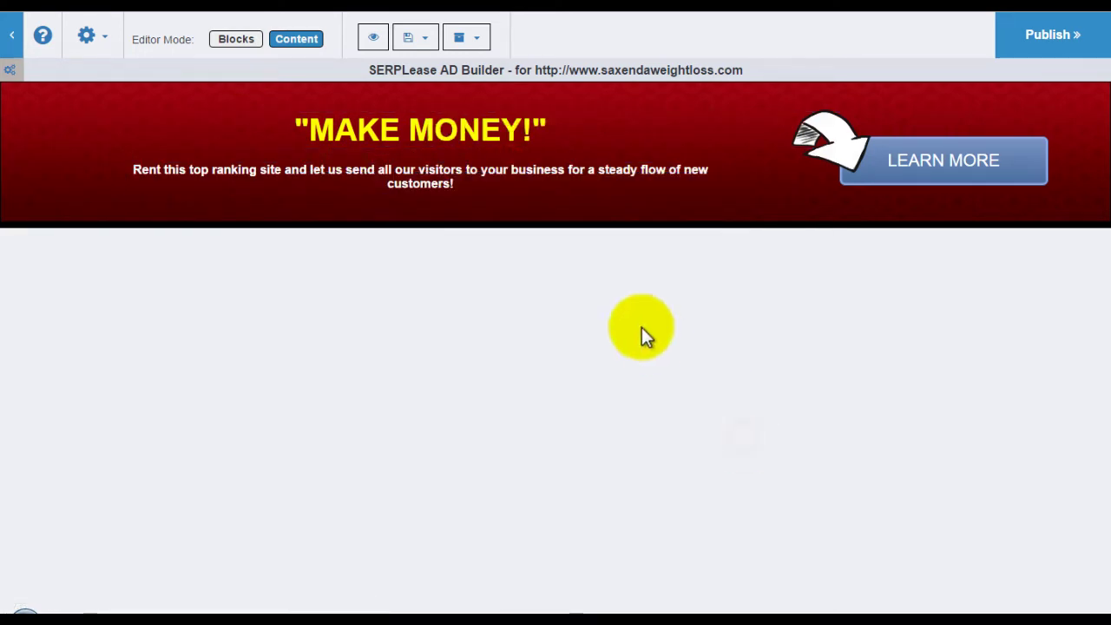
{"action": "left_click", "coordinate": [373, 40]}
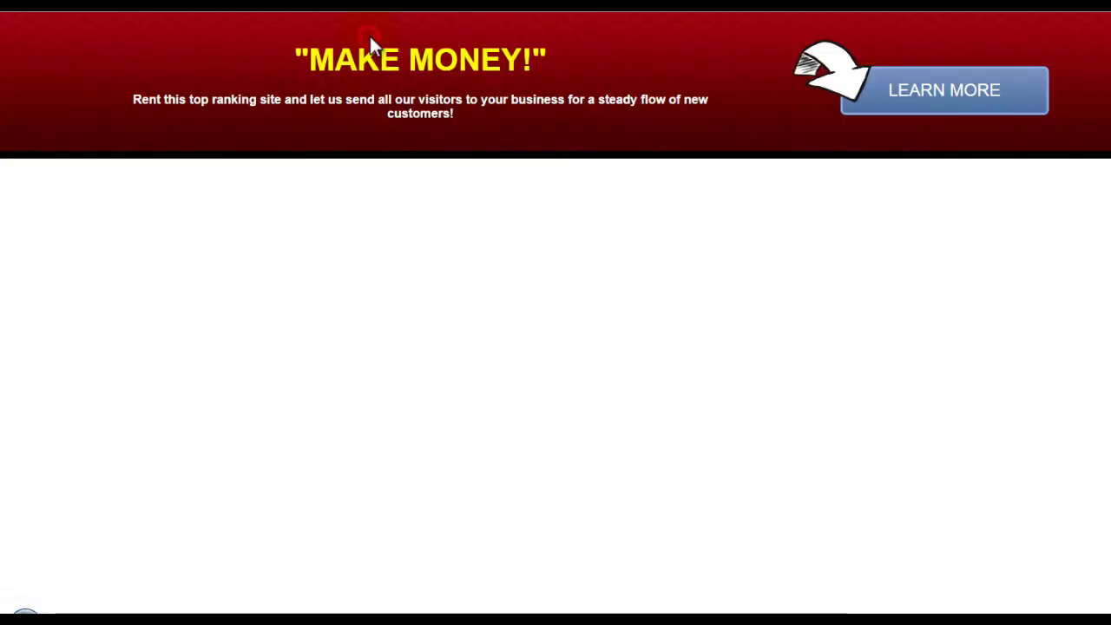
{"action": "key", "text": "Escape"}
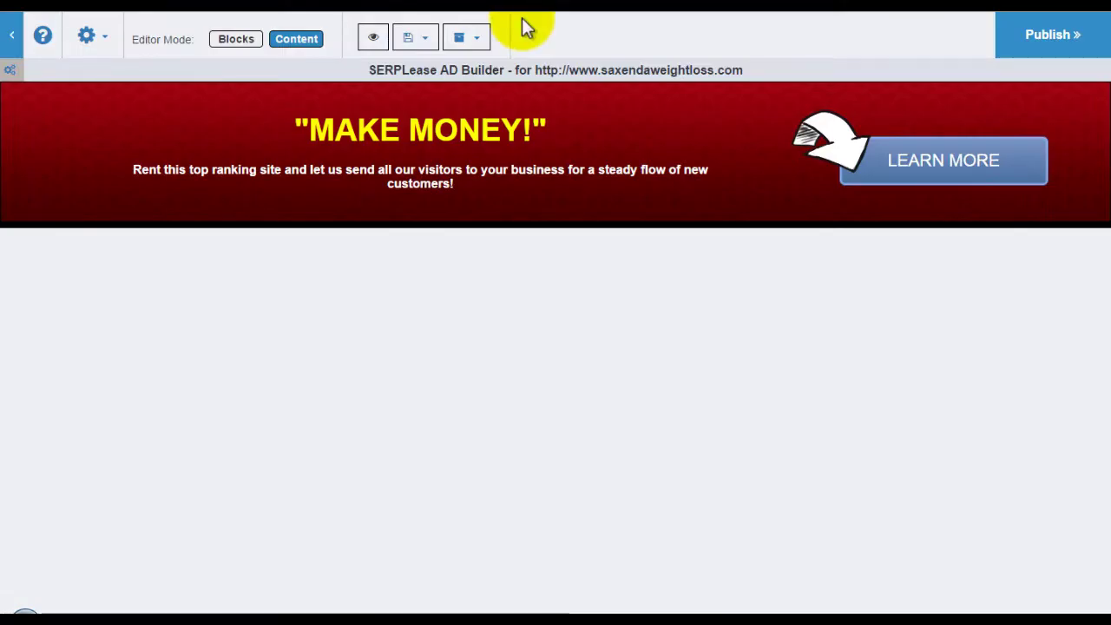
Save the ad, check its revisions list, and publish it.
{"action": "left_click", "coordinate": [417, 38]}
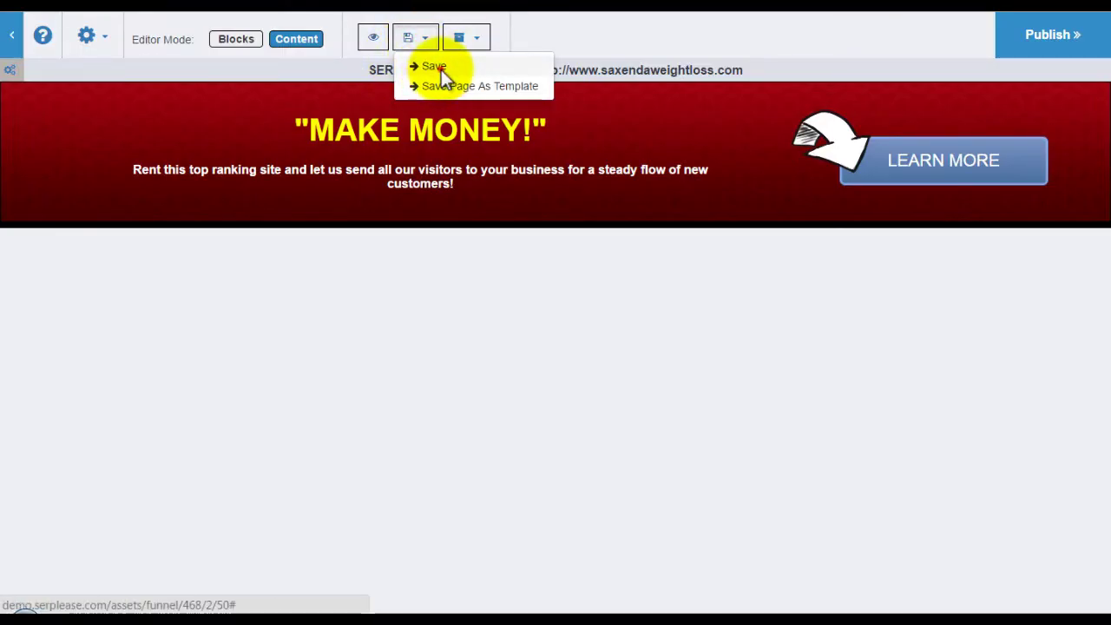
{"action": "left_click", "coordinate": [439, 68]}
{"action": "left_click", "coordinate": [478, 43]}
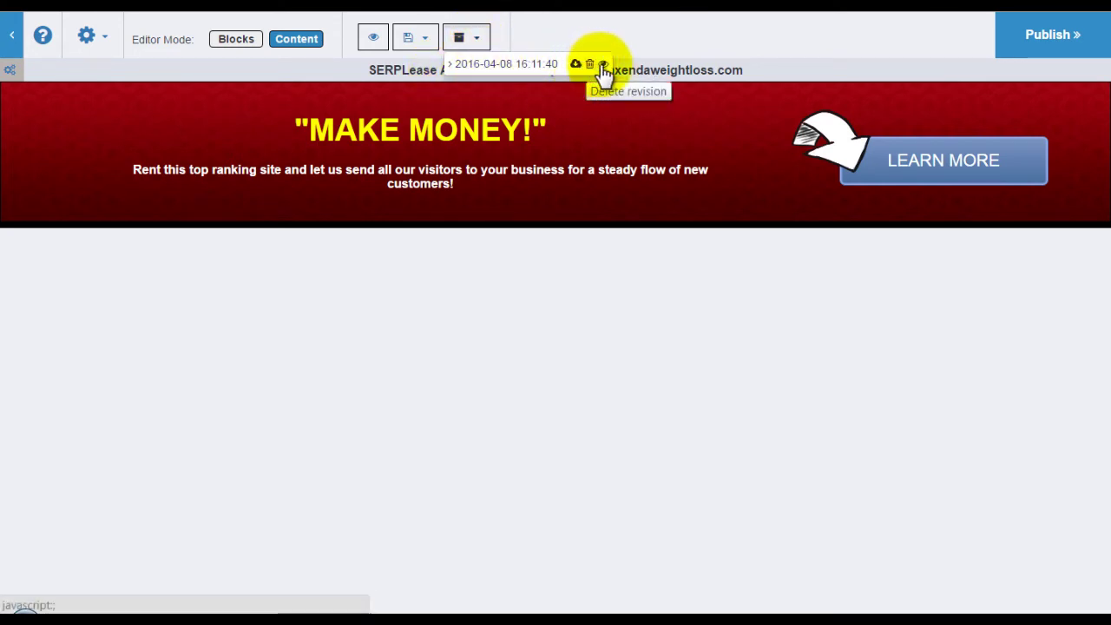
{"action": "left_click", "coordinate": [600, 251]}
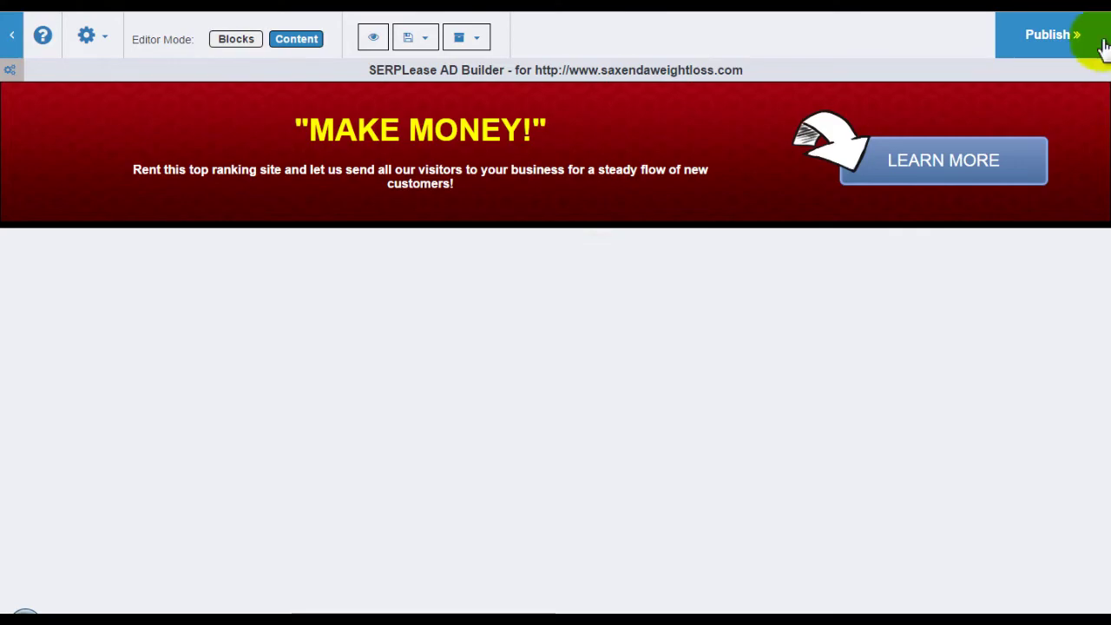
{"action": "left_click", "coordinate": [1052, 37]}
Open the Sales Page Builder and drop a fisherman header block from the Generic headers.
{"action": "scroll", "coordinate": [634, 415], "scroll_direction": "down", "scroll_amount": 1}
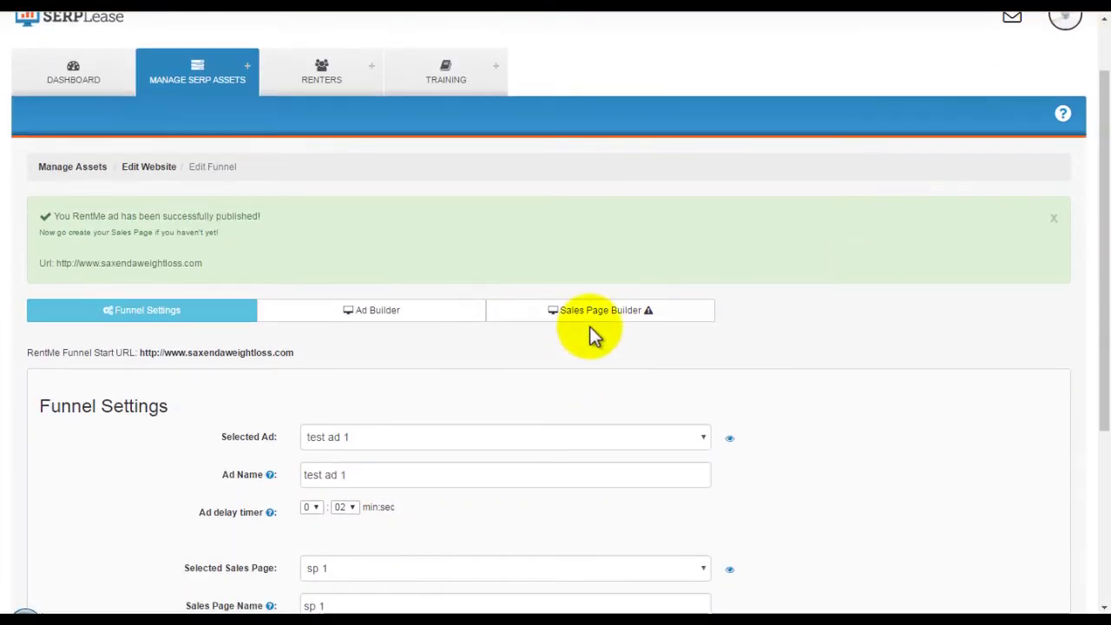
{"action": "left_click", "coordinate": [599, 312]}
{"action": "left_click", "coordinate": [14, 39]}
{"action": "left_click", "coordinate": [52, 91]}
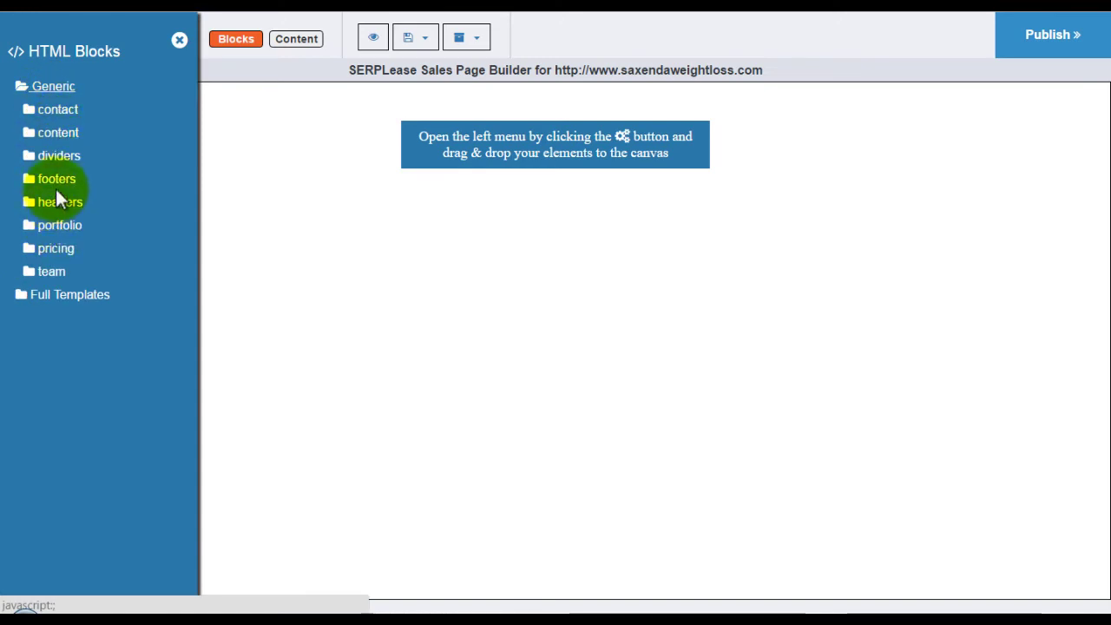
{"action": "left_click", "coordinate": [59, 201]}
{"action": "scroll", "coordinate": [37, 285], "scroll_direction": "down", "scroll_amount": 3}
{"action": "left_click_drag", "start_coordinate": [29, 310], "coordinate": [409, 169]}
Add a block from the Generic content collection to the page.
{"action": "scroll", "coordinate": [47, 323], "scroll_direction": "down", "scroll_amount": 1}
{"action": "scroll", "coordinate": [48, 323], "scroll_direction": "up", "scroll_amount": 4}
{"action": "left_click", "coordinate": [21, 25]}
{"action": "left_click", "coordinate": [29, 87]}
{"action": "left_click", "coordinate": [58, 133]}
{"action": "left_click_drag", "start_coordinate": [145, 365], "coordinate": [281, 496]}
Delete the header and content blocks from the canvas.
{"action": "scroll", "coordinate": [428, 441], "scroll_direction": "down", "scroll_amount": 3}
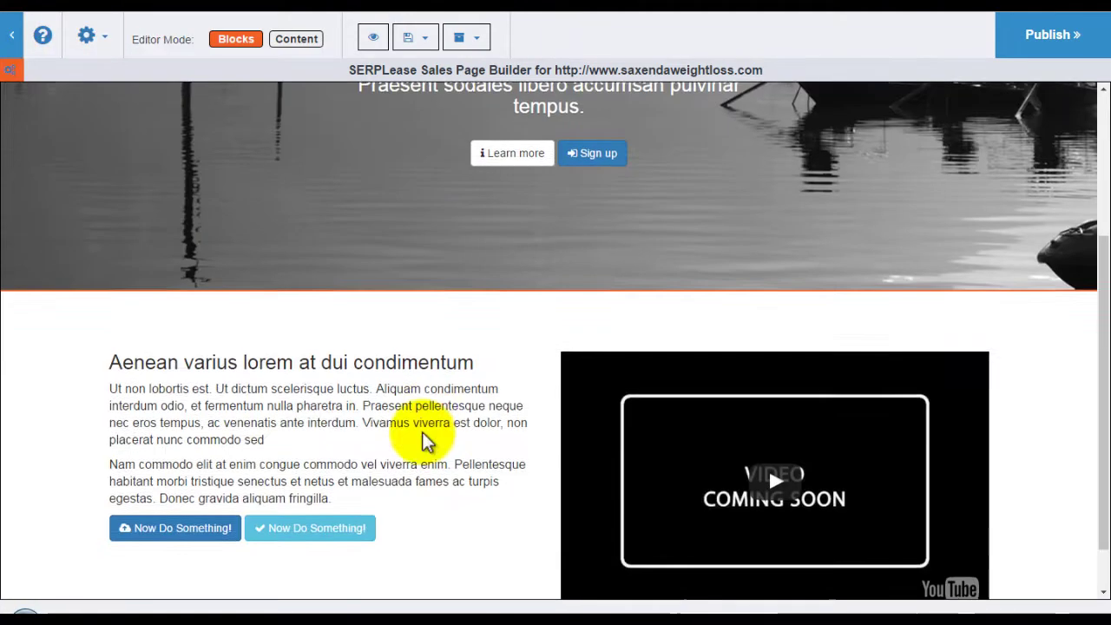
{"action": "scroll", "coordinate": [1060, 347], "scroll_direction": "up", "scroll_amount": 3}
{"action": "scroll", "coordinate": [1024, 352], "scroll_direction": "down", "scroll_amount": 3}
{"action": "left_click_drag", "start_coordinate": [1045, 280], "coordinate": [1024, 137]}
{"action": "scroll", "coordinate": [1024, 252], "scroll_direction": "down", "scroll_amount": 3}
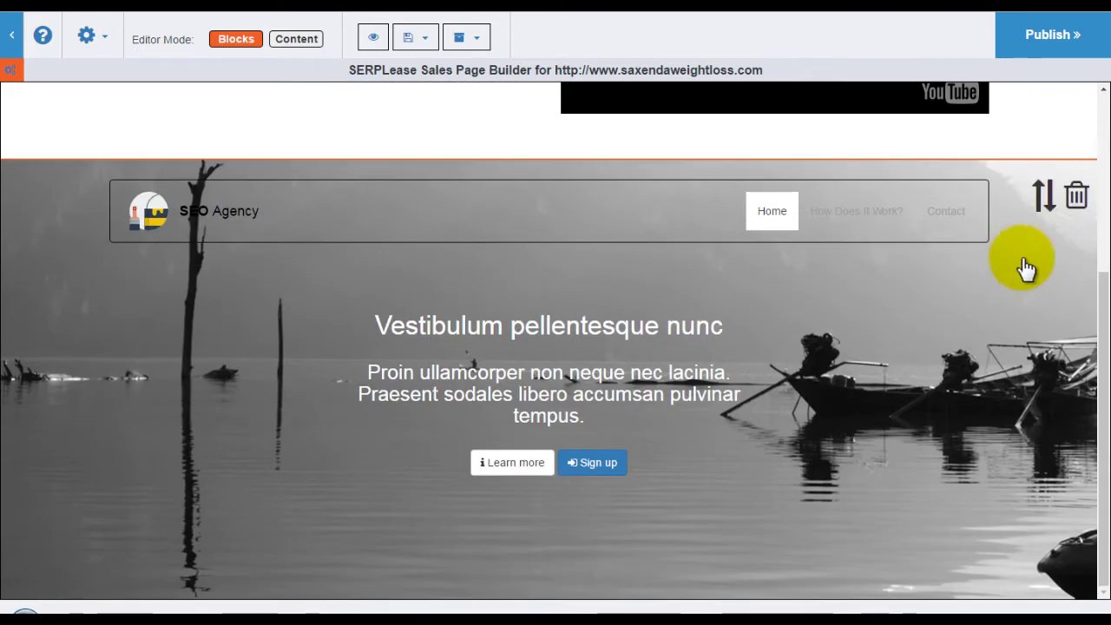
{"action": "left_click", "coordinate": [1076, 195]}
{"action": "left_click", "coordinate": [1077, 119]}
Drop the 'rankings for a fraction of the costs' template from Sales Pages onto the canvas.
{"action": "left_click", "coordinate": [86, 35]}
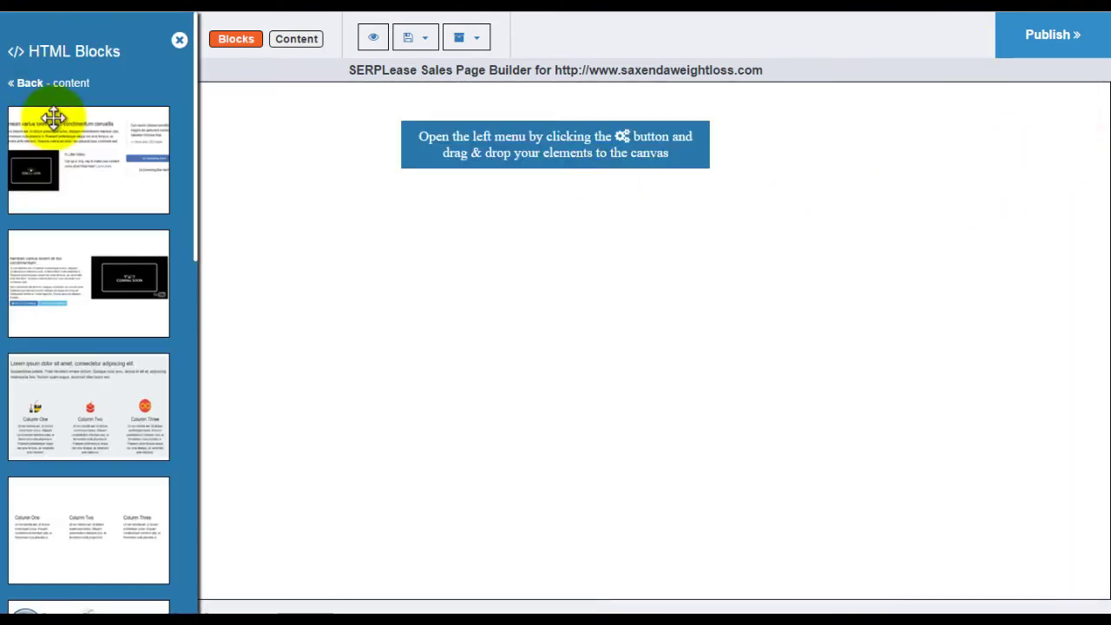
{"action": "left_click", "coordinate": [29, 83]}
{"action": "left_click", "coordinate": [49, 111]}
{"action": "scroll", "coordinate": [82, 292], "scroll_direction": "down", "scroll_amount": 2}
{"action": "scroll", "coordinate": [104, 261], "scroll_direction": "up", "scroll_amount": 2}
{"action": "left_click_drag", "start_coordinate": [120, 255], "coordinate": [422, 148]}
Review the Page Settings, including the social sharing options, and close them.
{"action": "left_click", "coordinate": [86, 35]}
{"action": "left_click", "coordinate": [105, 74]}
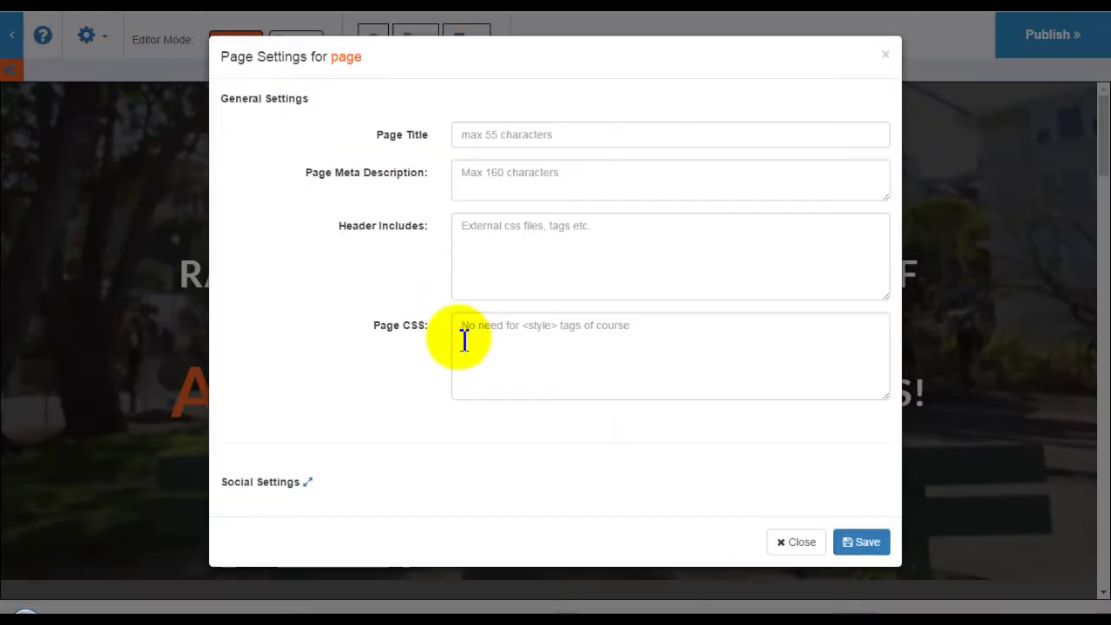
{"action": "left_click", "coordinate": [307, 482]}
{"action": "scroll", "coordinate": [489, 249], "scroll_direction": "down", "scroll_amount": 5}
{"action": "scroll", "coordinate": [494, 300], "scroll_direction": "down", "scroll_amount": 6}
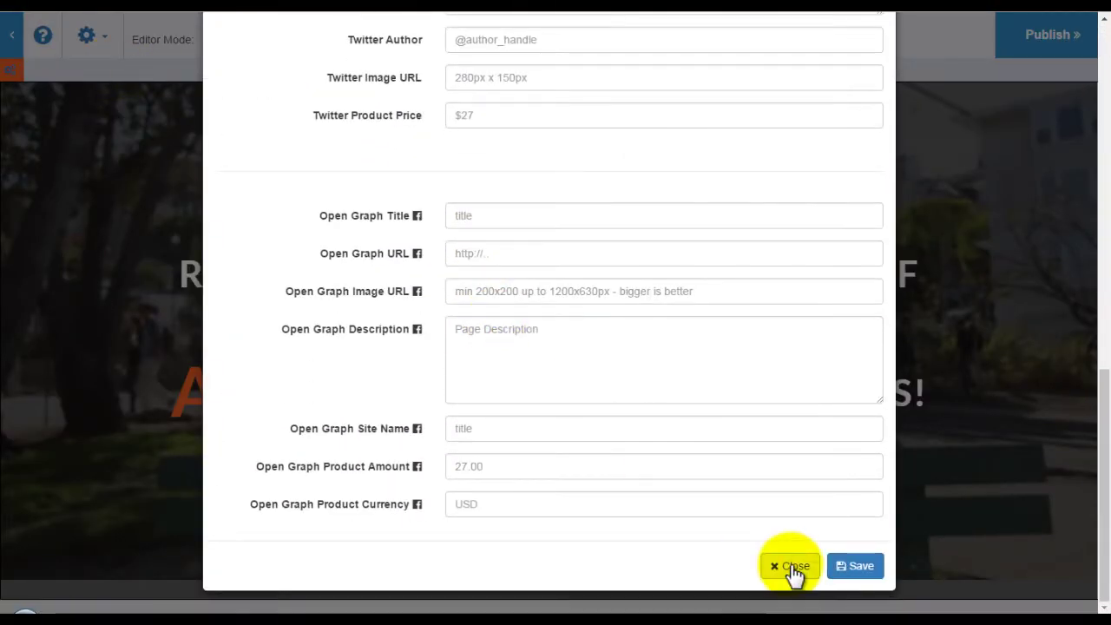
{"action": "left_click", "coordinate": [796, 566]}
Check the Site and Canvas Settings, then view the main heading's HTML without changes.
{"action": "left_click", "coordinate": [86, 35]}
{"action": "left_click", "coordinate": [104, 91]}
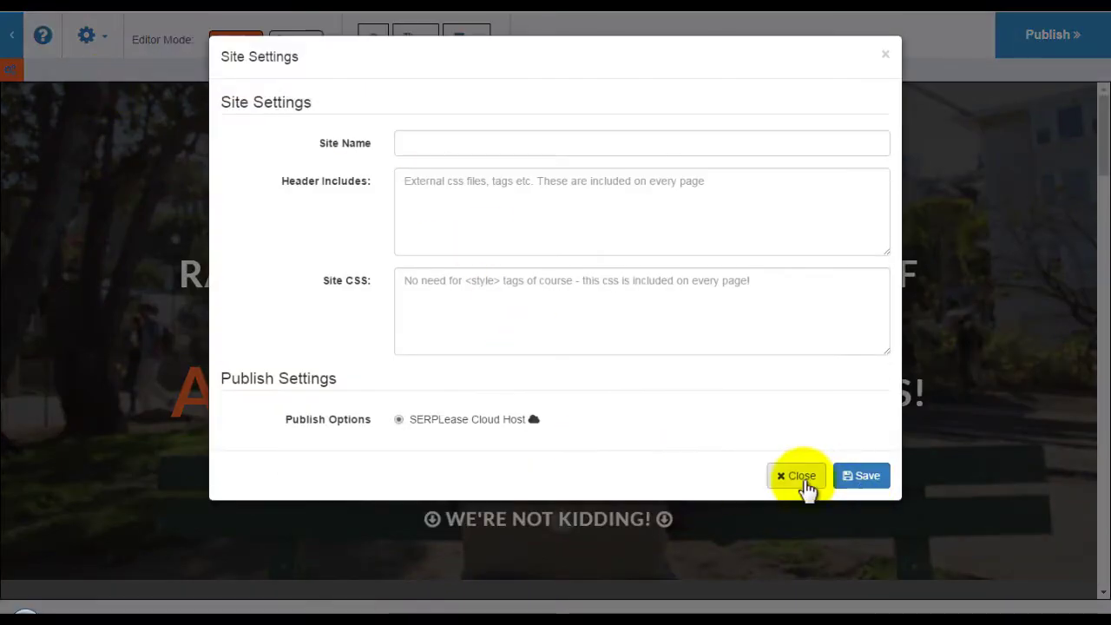
{"action": "left_click", "coordinate": [799, 476]}
{"action": "left_click", "coordinate": [86, 35]}
{"action": "left_click", "coordinate": [103, 112]}
{"action": "left_click", "coordinate": [632, 184]}
{"action": "left_click", "coordinate": [298, 40]}
{"action": "left_click", "coordinate": [335, 199]}
{"action": "left_click", "coordinate": [744, 441]}
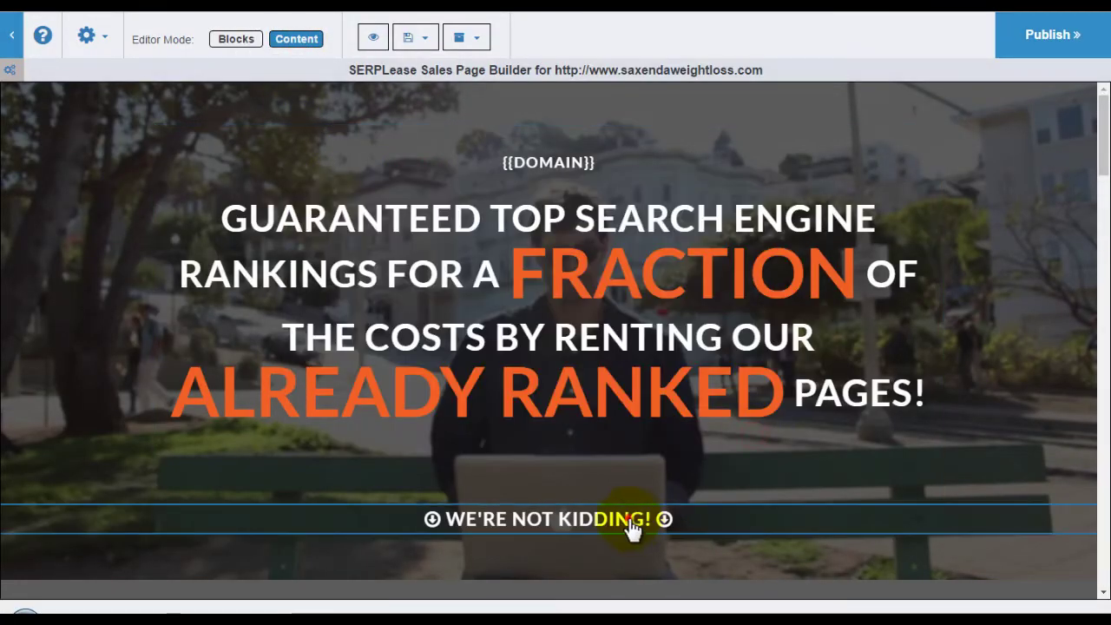
Enlarge the WE'RE NOT KIDDING! text to a 34px font size and save the style.
{"action": "left_click", "coordinate": [632, 530]}
{"action": "left_click_drag", "start_coordinate": [752, 457], "coordinate": [771, 269]}
{"action": "left_click", "coordinate": [764, 318]}
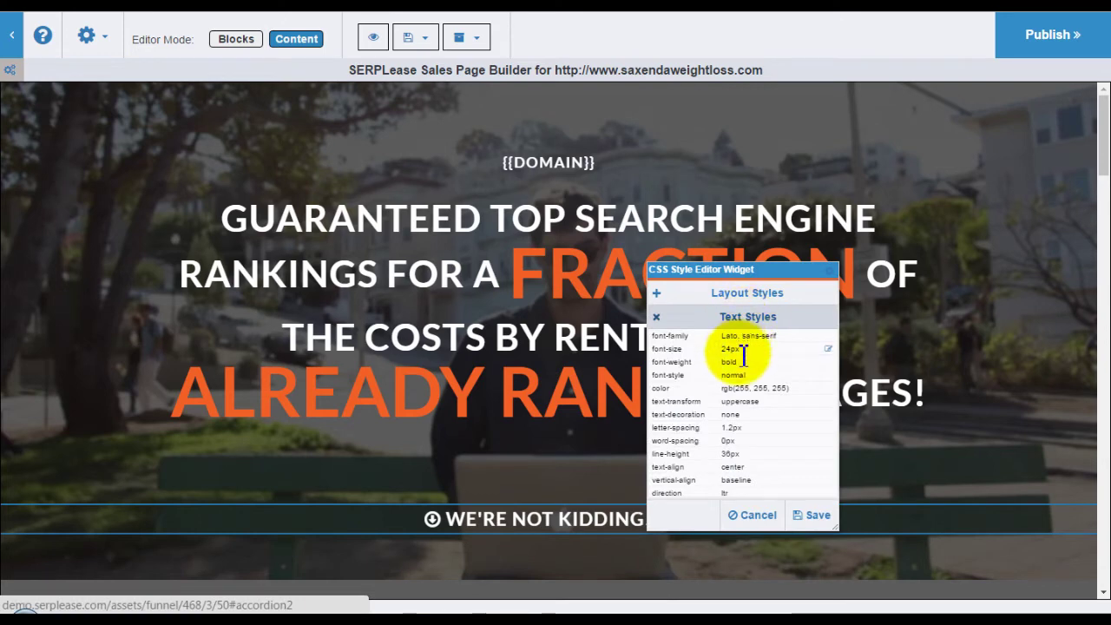
{"action": "left_click", "coordinate": [732, 349]}
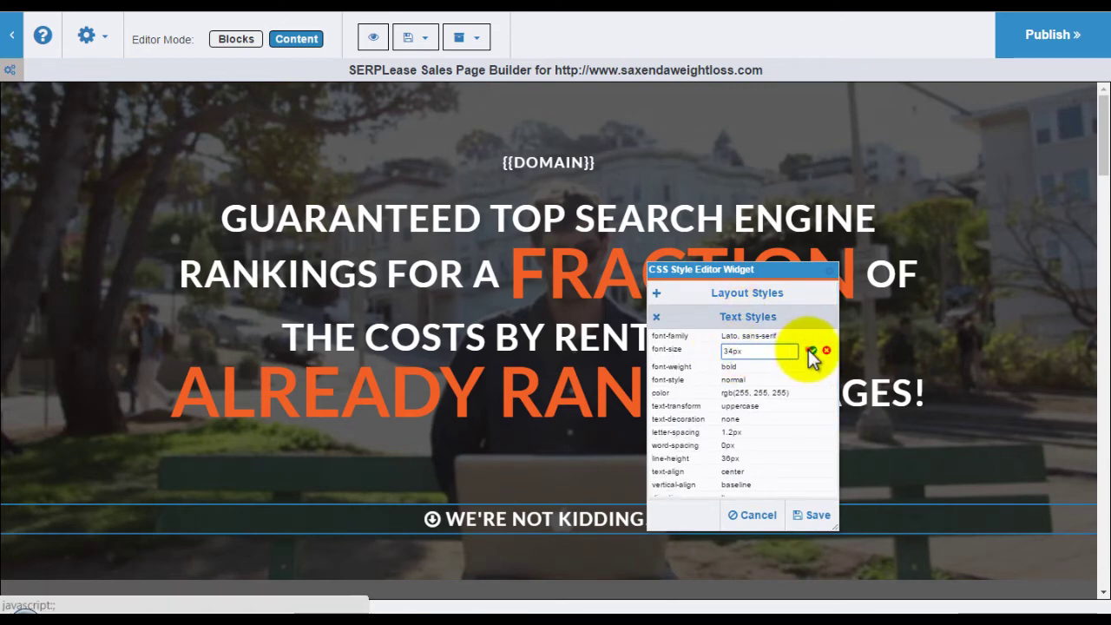
{"action": "left_click", "coordinate": [812, 351]}
{"action": "left_click", "coordinate": [816, 516]}
Inspect the leads figure and avatar image options unchanged, then publish the sales page.
{"action": "scroll", "coordinate": [600, 496], "scroll_direction": "down", "scroll_amount": 10}
{"action": "scroll", "coordinate": [600, 496], "scroll_direction": "down", "scroll_amount": 2}
{"action": "left_click_drag", "start_coordinate": [396, 447], "coordinate": [449, 446]}
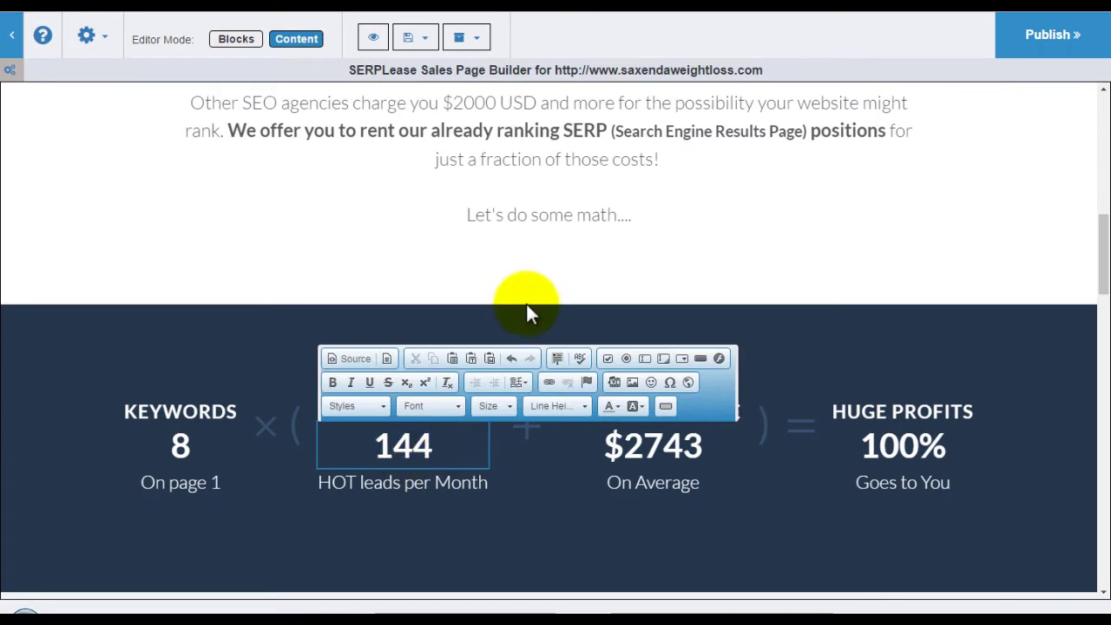
{"action": "scroll", "coordinate": [527, 303], "scroll_direction": "down", "scroll_amount": 5}
{"action": "left_click", "coordinate": [544, 228]}
{"action": "left_click", "coordinate": [647, 203]}
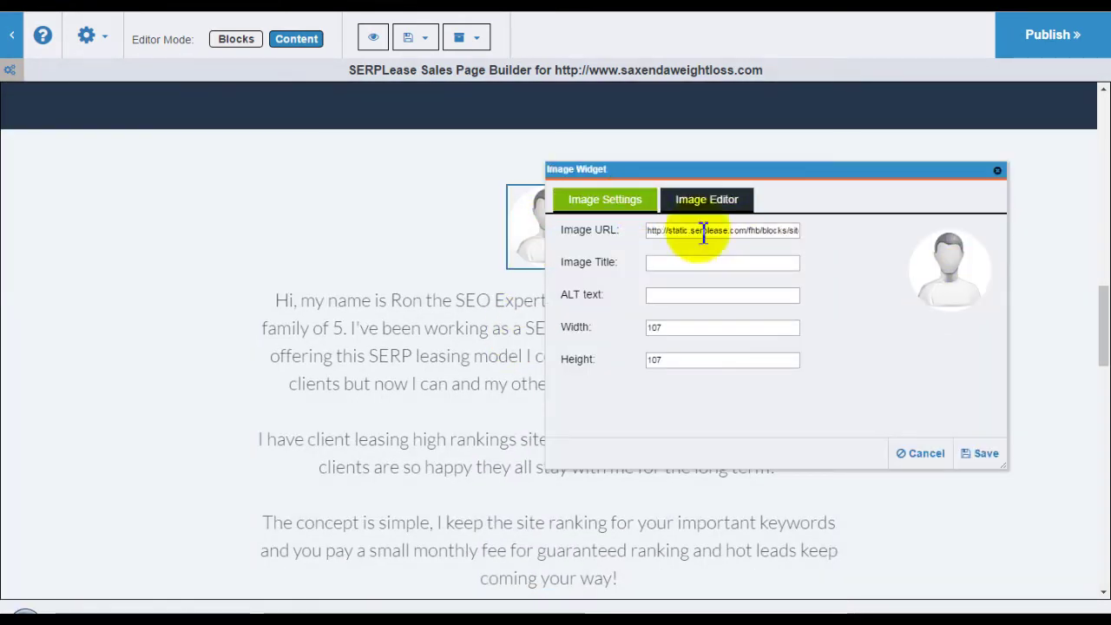
{"action": "left_click", "coordinate": [923, 453]}
{"action": "scroll", "coordinate": [784, 390], "scroll_direction": "up", "scroll_amount": 5}
{"action": "left_click", "coordinate": [1047, 37]}
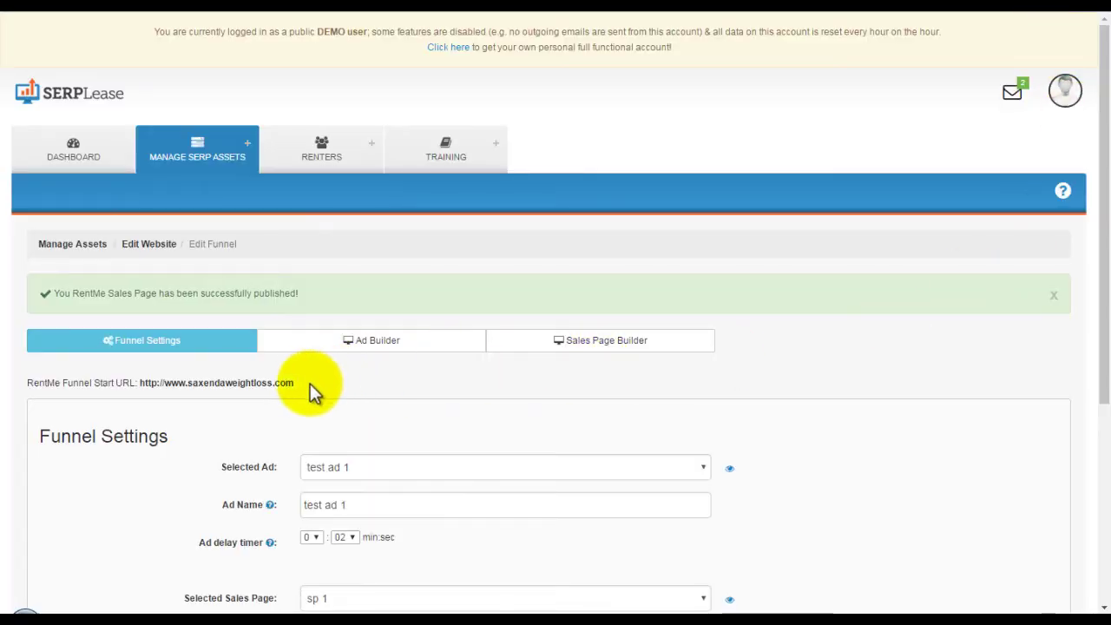
Visit the funnel's start URL, follow the ad to the live sales page, then return to Manage Assets.
{"action": "left_click_drag", "start_coordinate": [310, 384], "coordinate": [146, 385]}
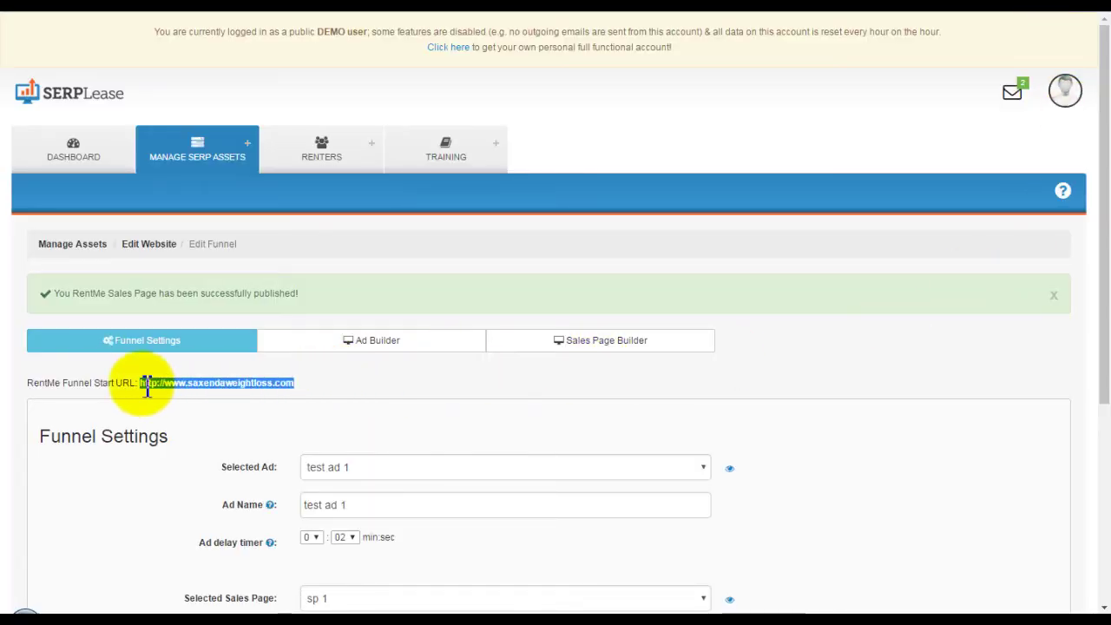
{"action": "right_click", "coordinate": [152, 386]}
{"action": "left_click", "coordinate": [178, 417]}
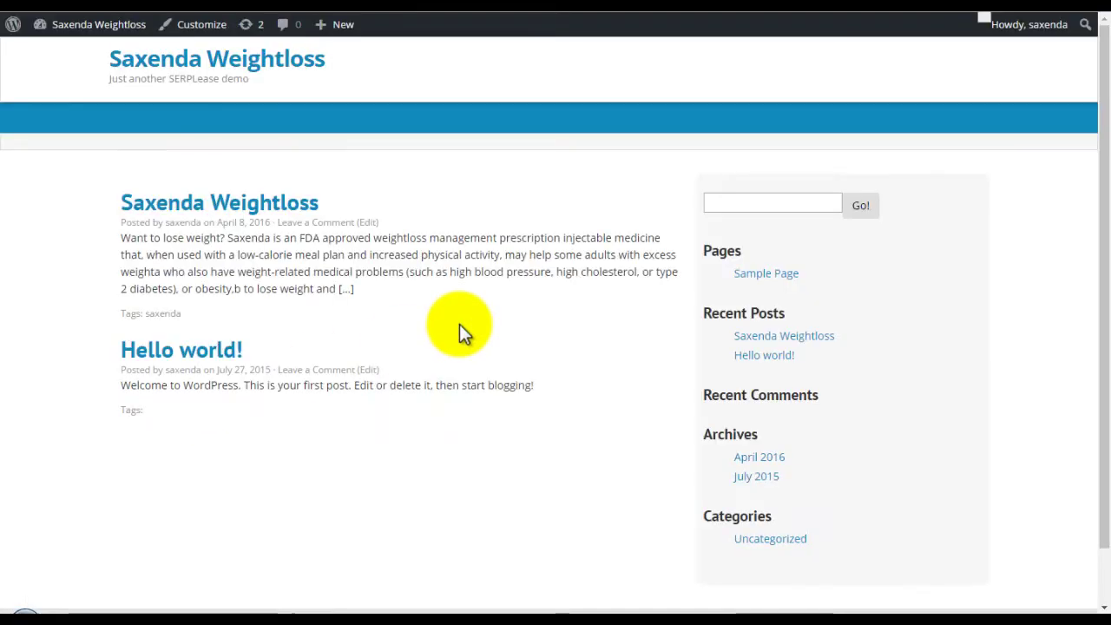
{"action": "left_click", "coordinate": [888, 94]}
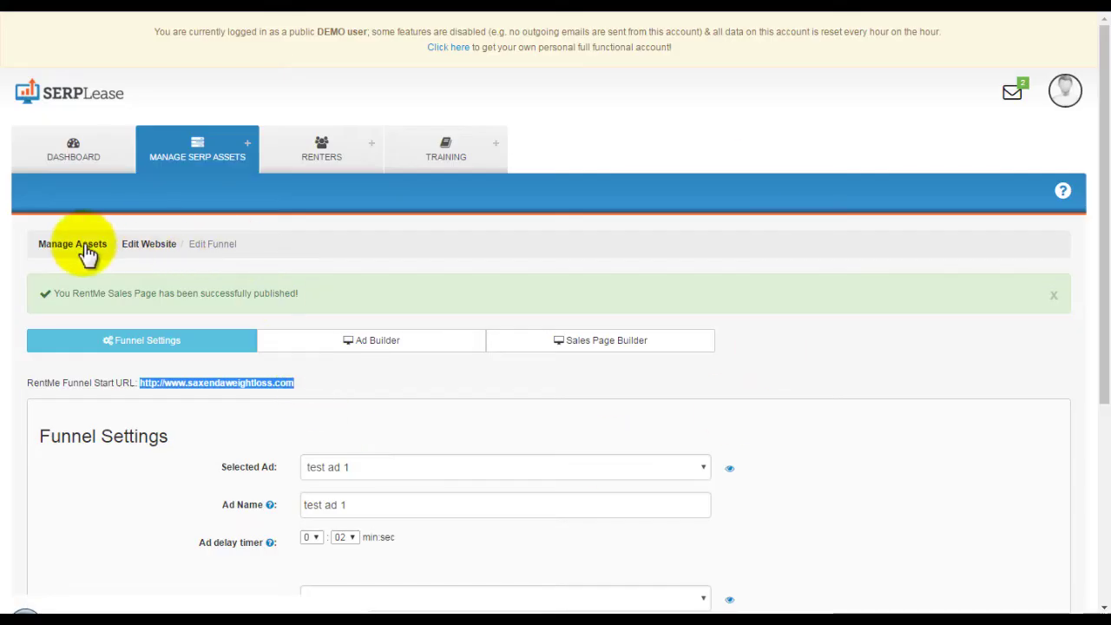
{"action": "left_click", "coordinate": [77, 246]}
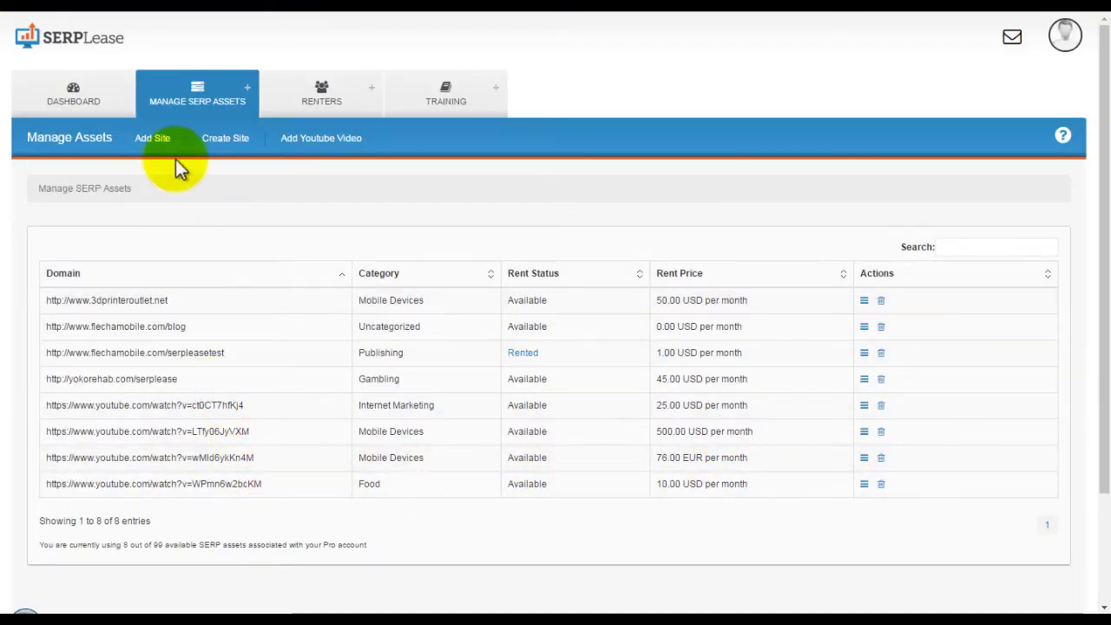
Start a new YouTube video asset with the first channel account, then go back to All Assets.
{"action": "left_click", "coordinate": [299, 138]}
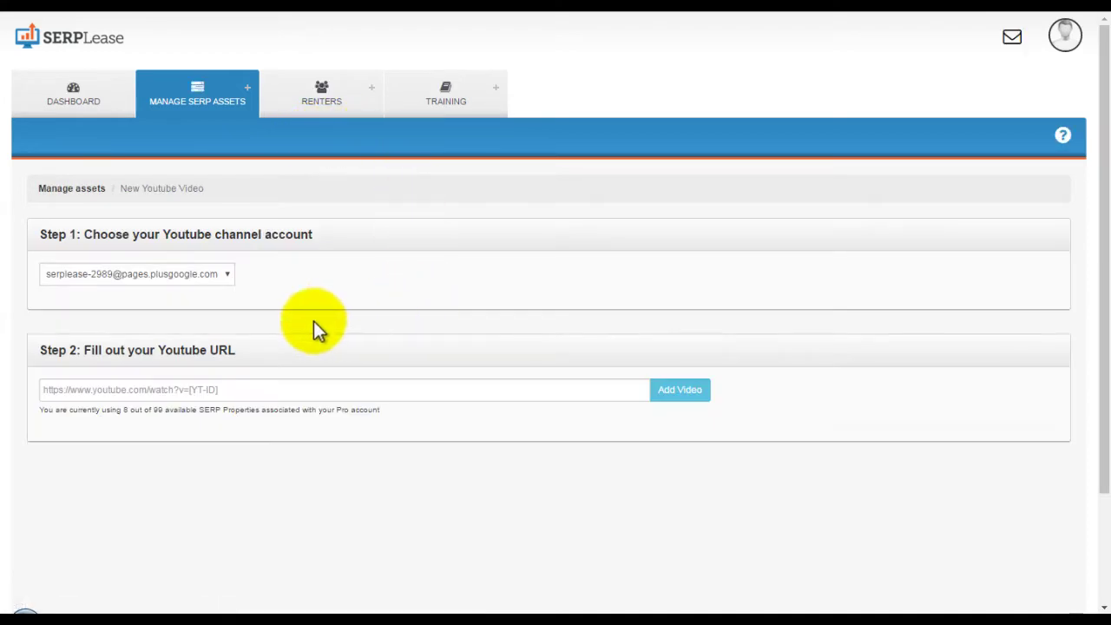
{"action": "left_click", "coordinate": [228, 274]}
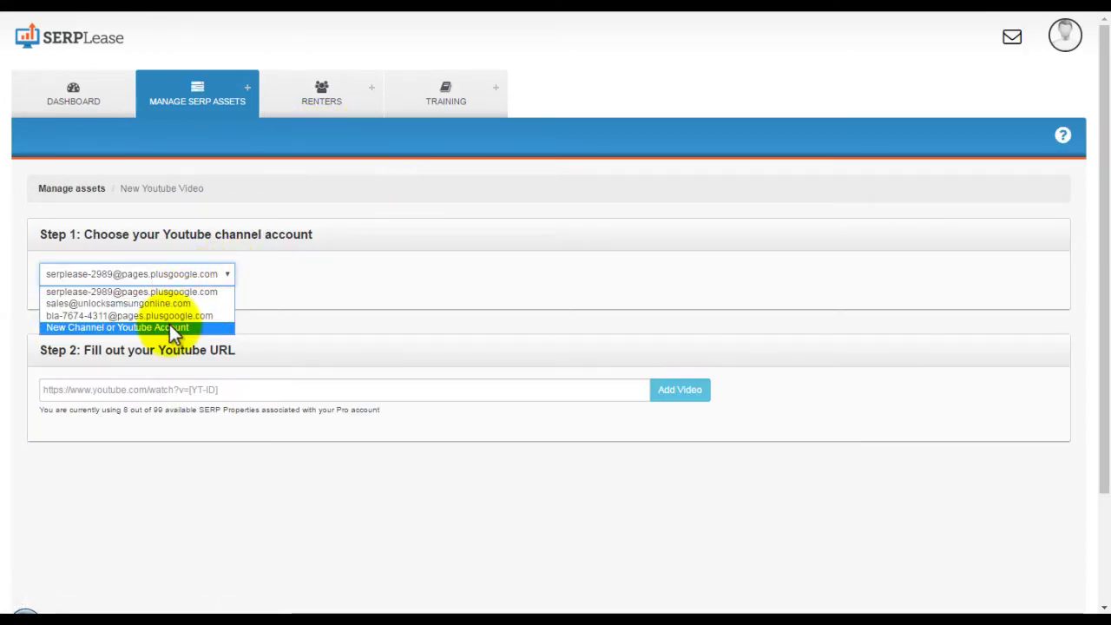
{"action": "left_click", "coordinate": [278, 293]}
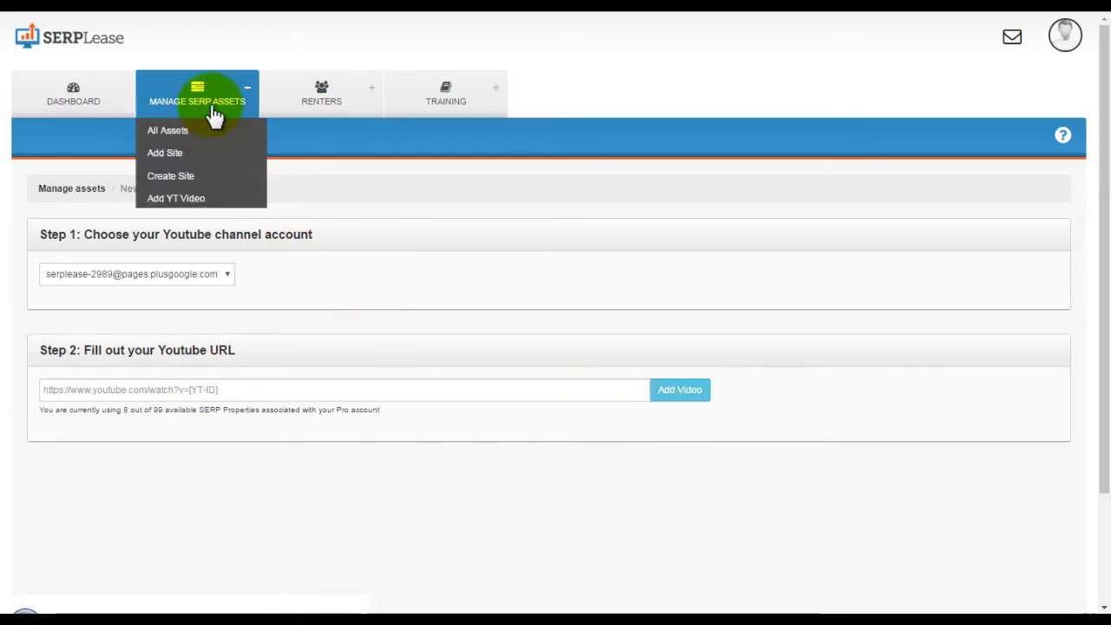
{"action": "left_click", "coordinate": [199, 130]}
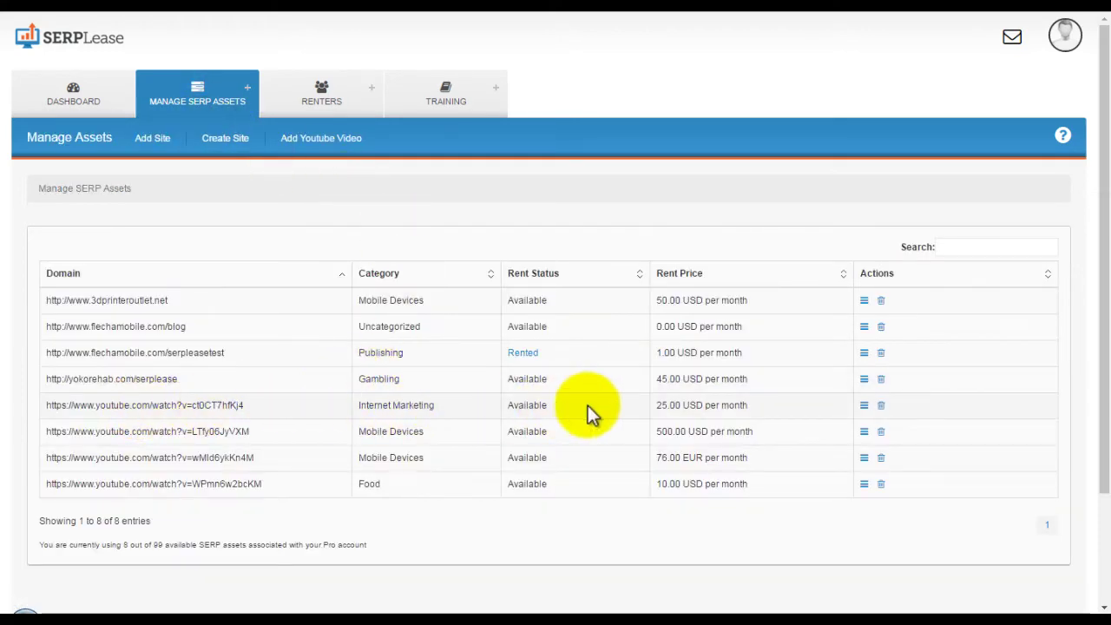
Edit the ct0CT7hfKj4 video and allow renters to edit its description.
{"action": "left_click", "coordinate": [860, 408]}
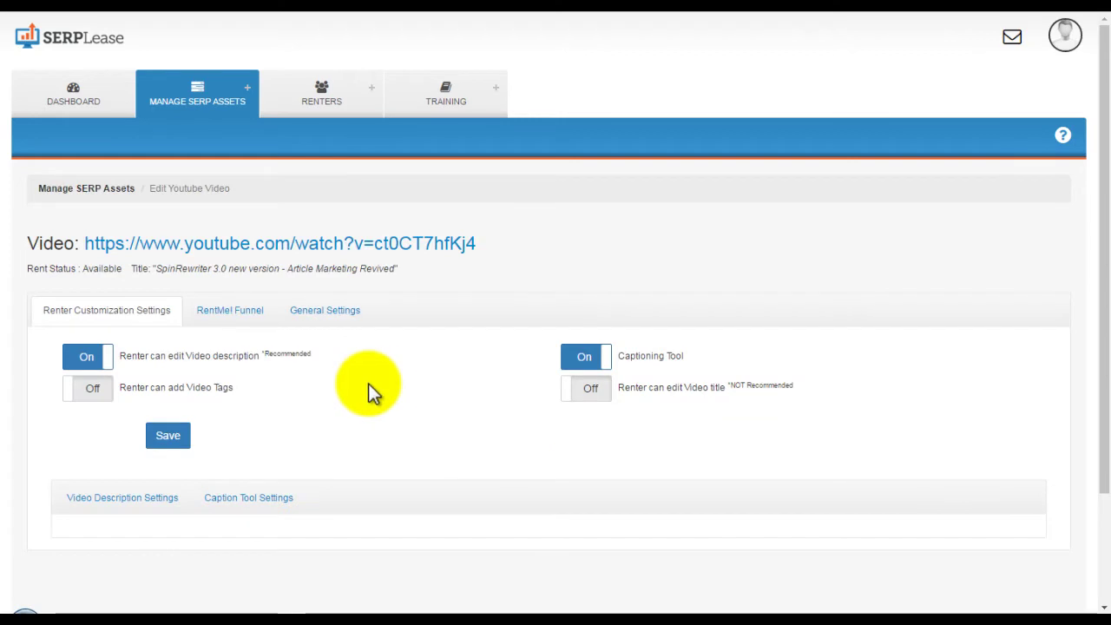
{"action": "scroll", "coordinate": [368, 383], "scroll_direction": "down", "scroll_amount": 1}
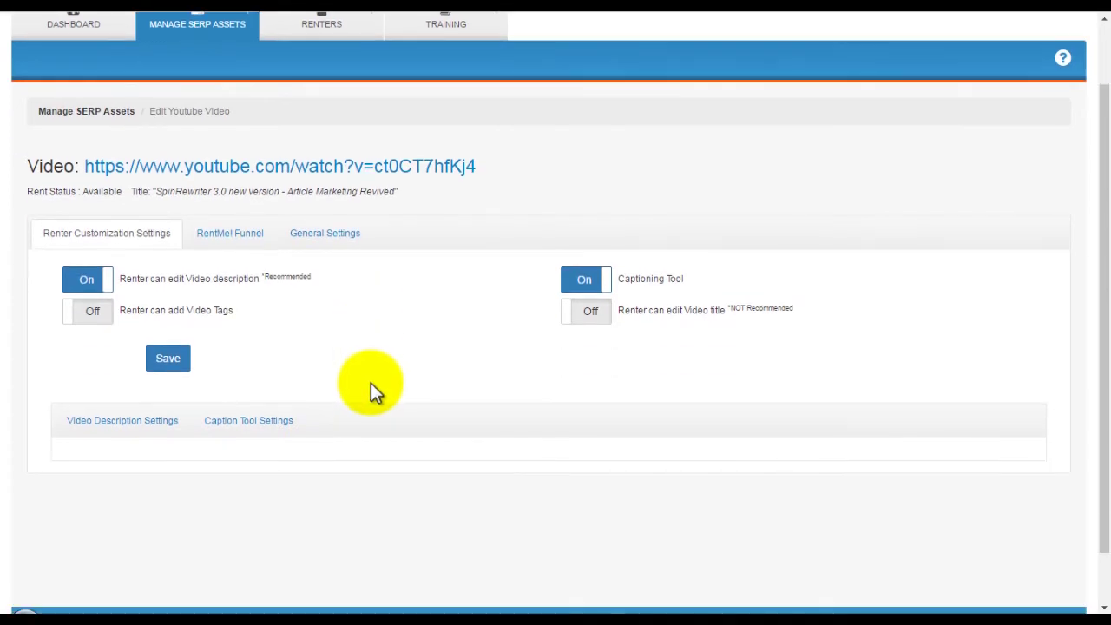
{"action": "left_click", "coordinate": [91, 281]}
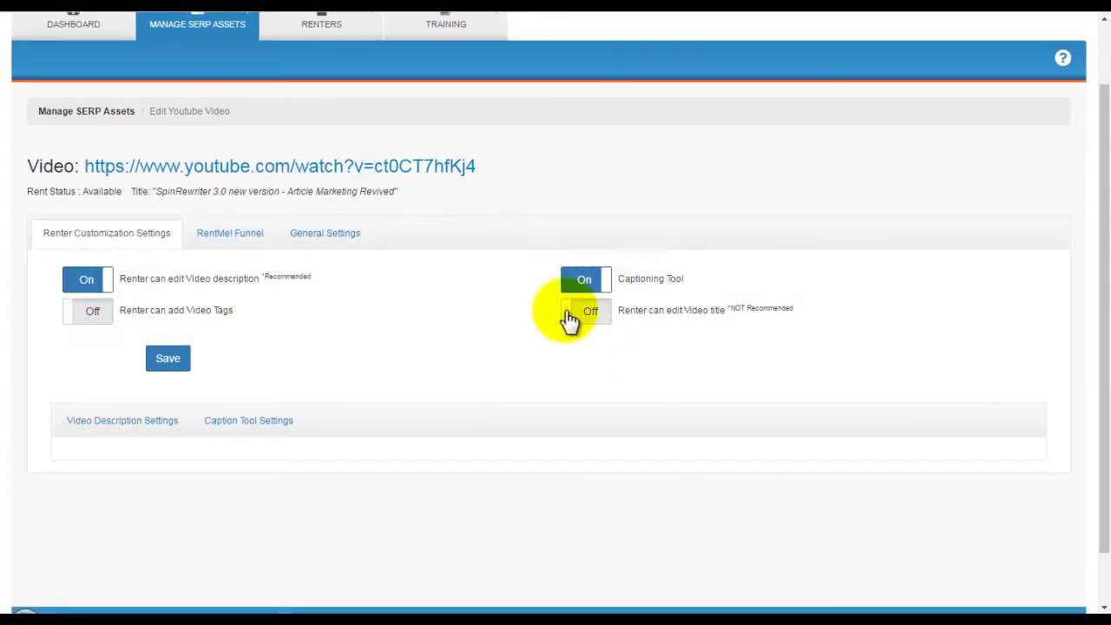
Mark the first description line and the P.s. and Check here lines renter-editable, then save.
{"action": "left_click", "coordinate": [124, 423]}
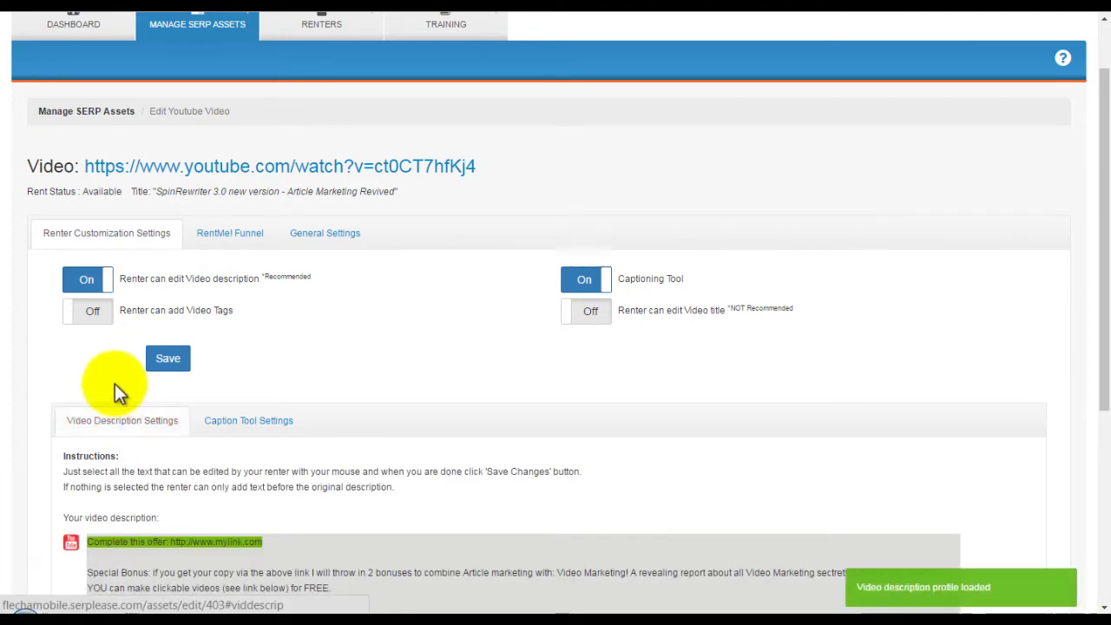
{"action": "scroll", "coordinate": [118, 389], "scroll_direction": "down", "scroll_amount": 3}
{"action": "scroll", "coordinate": [119, 387], "scroll_direction": "down", "scroll_amount": 1}
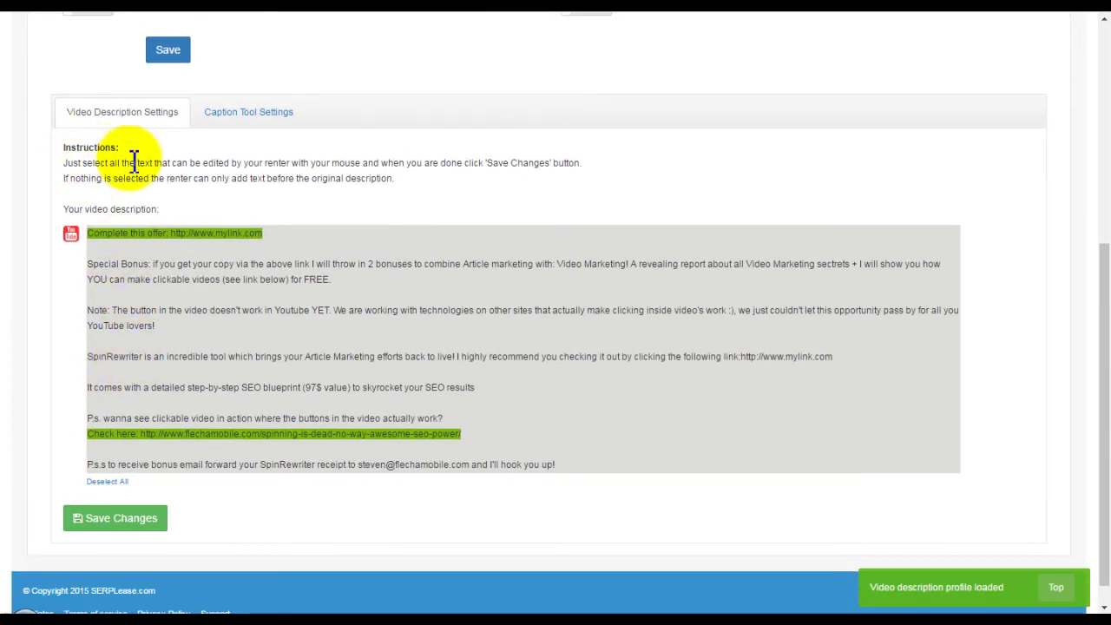
{"action": "left_click", "coordinate": [106, 484]}
{"action": "mouse_move", "coordinate": [266, 235]}
{"action": "left_mouse_down"}
{"action": "mouse_move", "coordinate": [90, 233]}
{"action": "mouse_move", "coordinate": [265, 233]}
{"action": "left_mouse_up"}
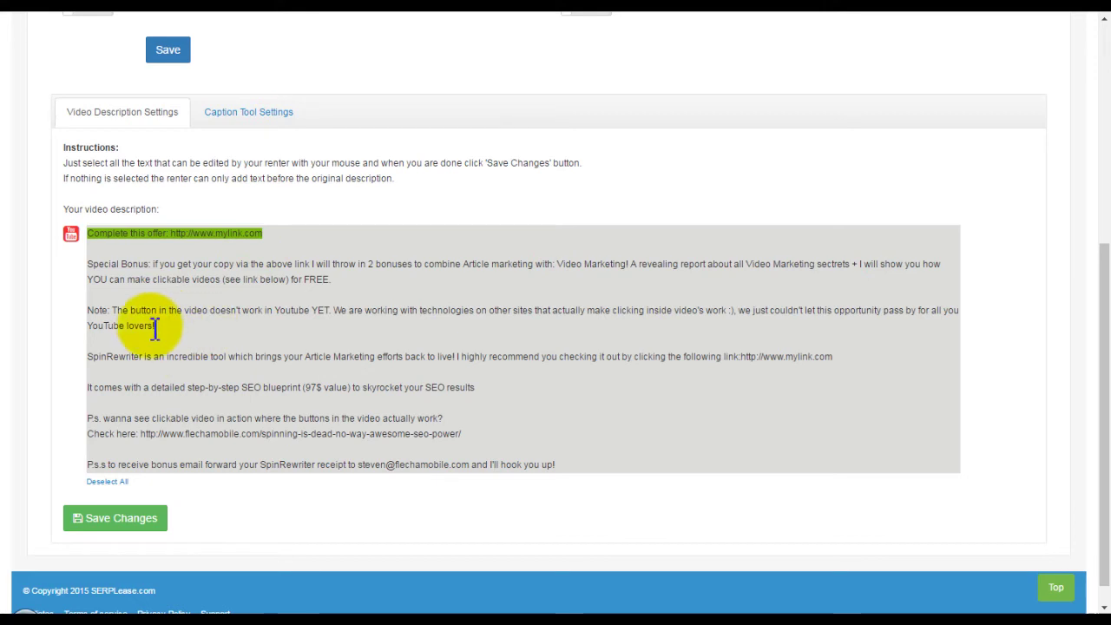
{"action": "left_click_drag", "start_coordinate": [92, 420], "coordinate": [463, 432]}
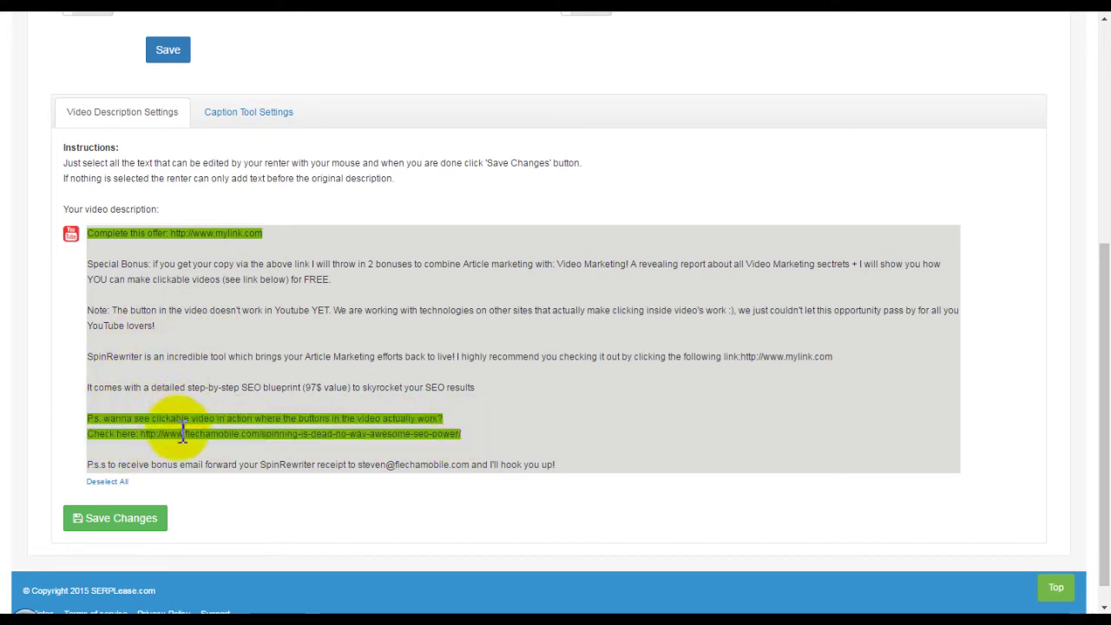
{"action": "left_click", "coordinate": [103, 520]}
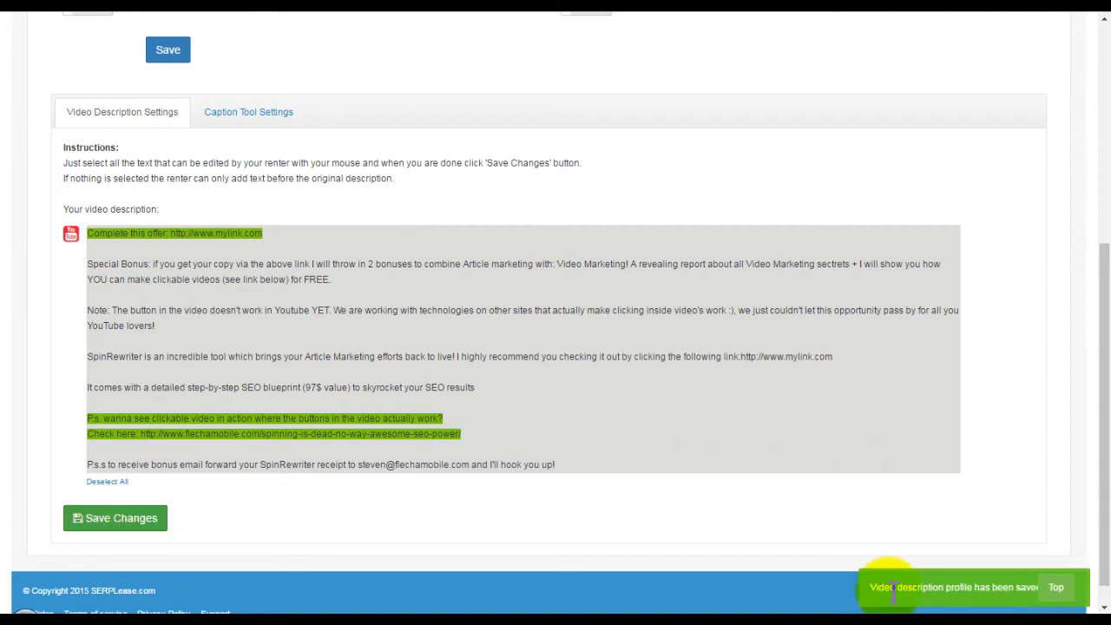
{"action": "left_click", "coordinate": [246, 114]}
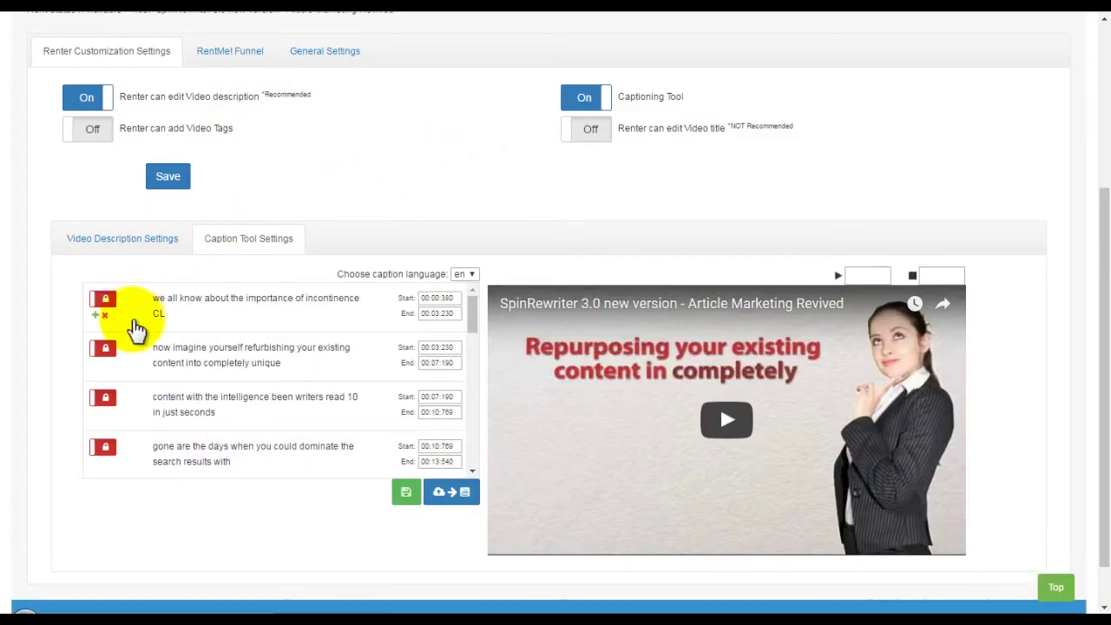
Rewrite captions 1 and 2 as 'update any of the caption!' and 'and even change the time setting -->', starting caption 2 at 00:04:230.
{"action": "left_click", "coordinate": [160, 299]}
{"action": "left_click_drag", "start_coordinate": [248, 322], "coordinate": [160, 299]}
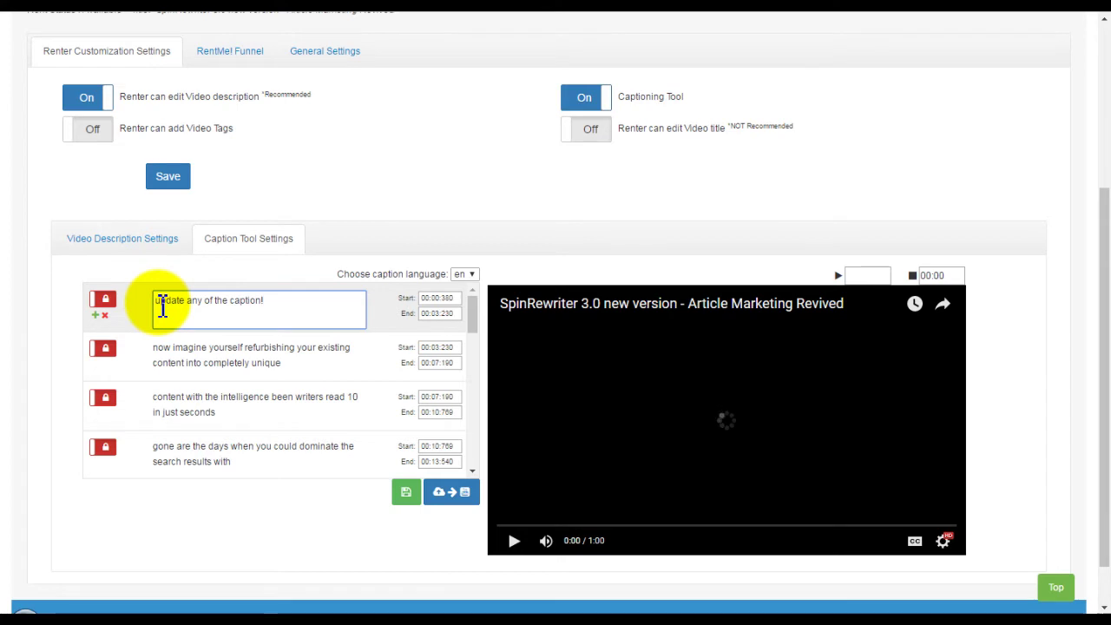
{"action": "key", "text": "Return"}
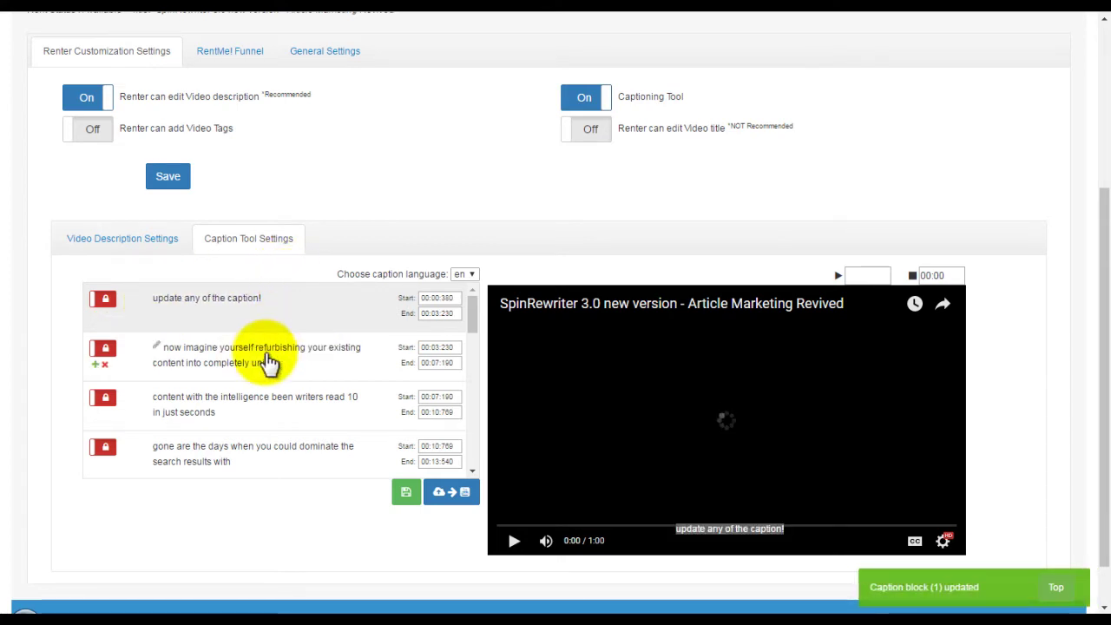
{"action": "left_click", "coordinate": [156, 364]}
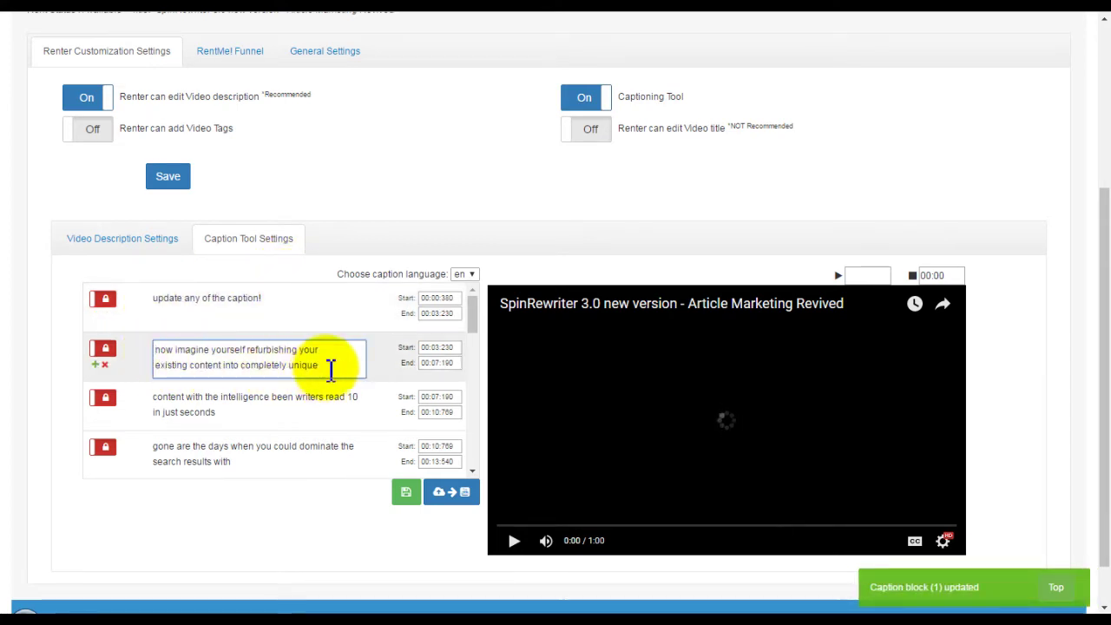
{"action": "left_click_drag", "start_coordinate": [330, 371], "coordinate": [157, 360]}
{"action": "key", "text": "BackSpace"}
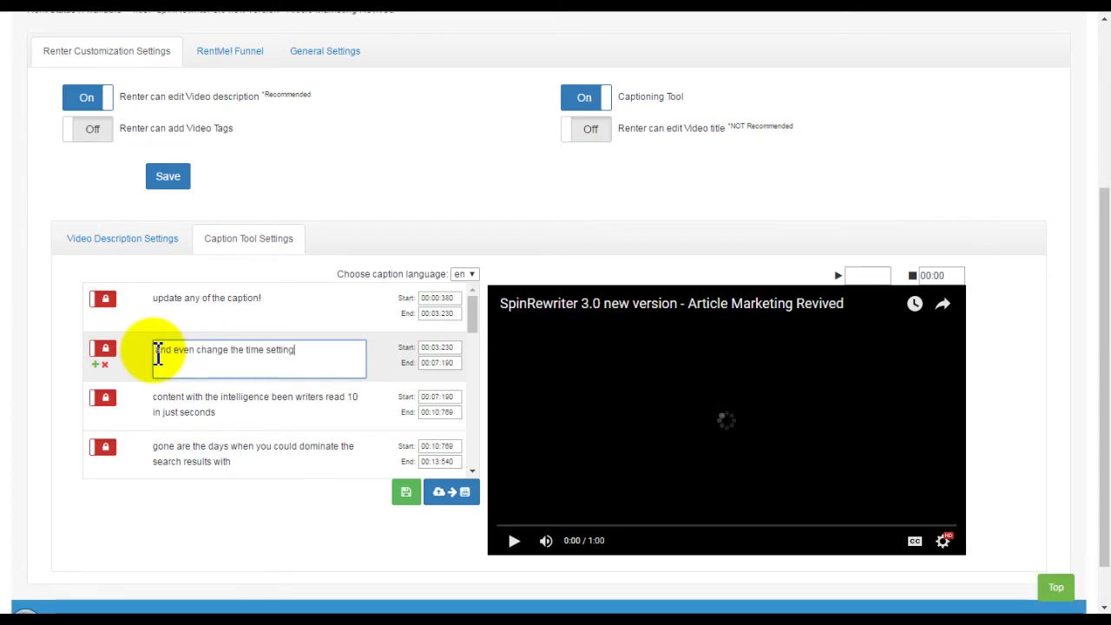
{"action": "left_click", "coordinate": [442, 347]}
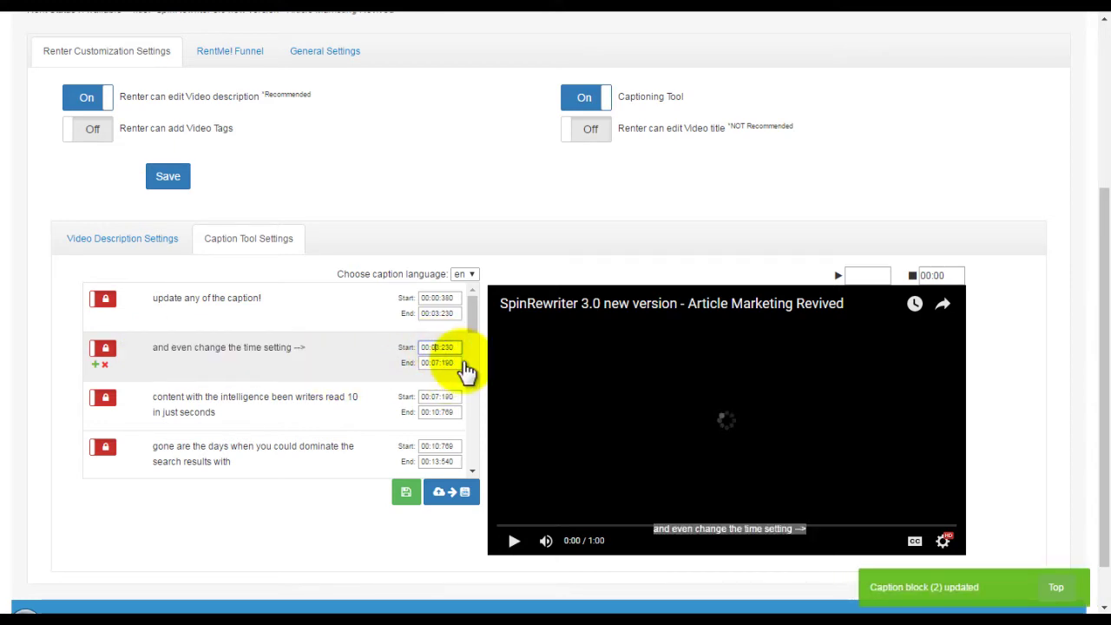
{"action": "left_click", "coordinate": [449, 364]}
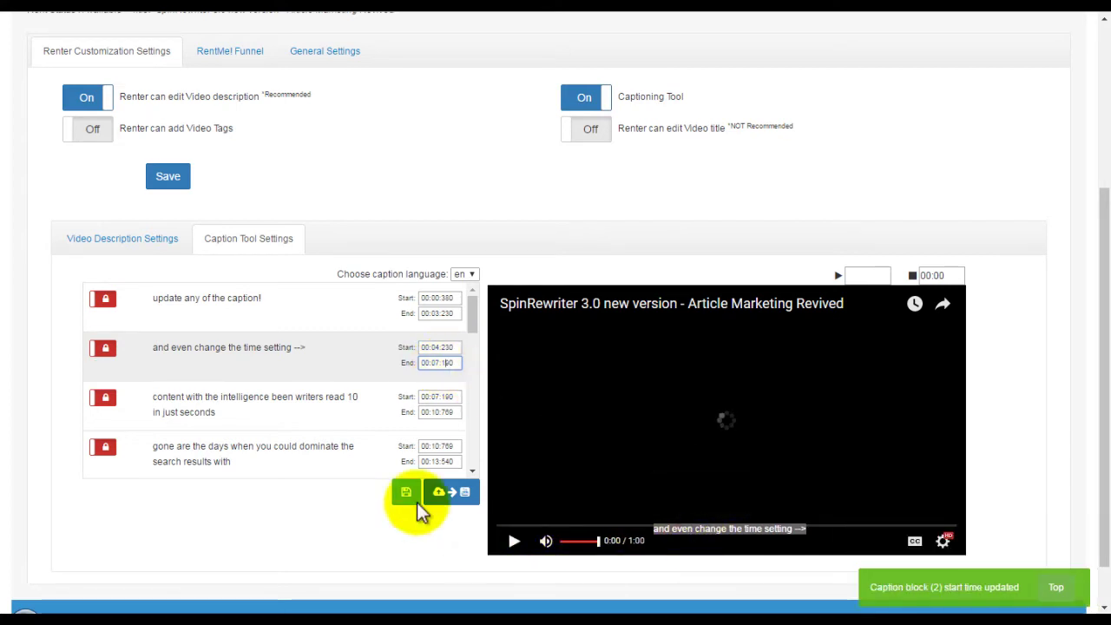
Unlock captions 1–3 for renters, then add and delete an extra caption block.
{"action": "left_click", "coordinate": [104, 350]}
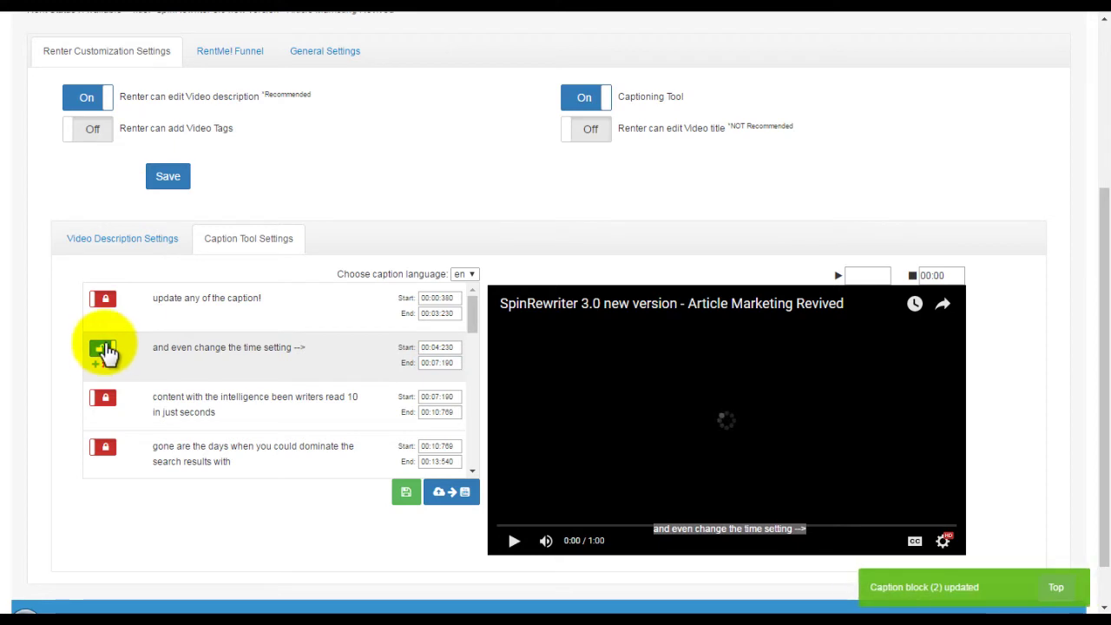
{"action": "left_click", "coordinate": [101, 299]}
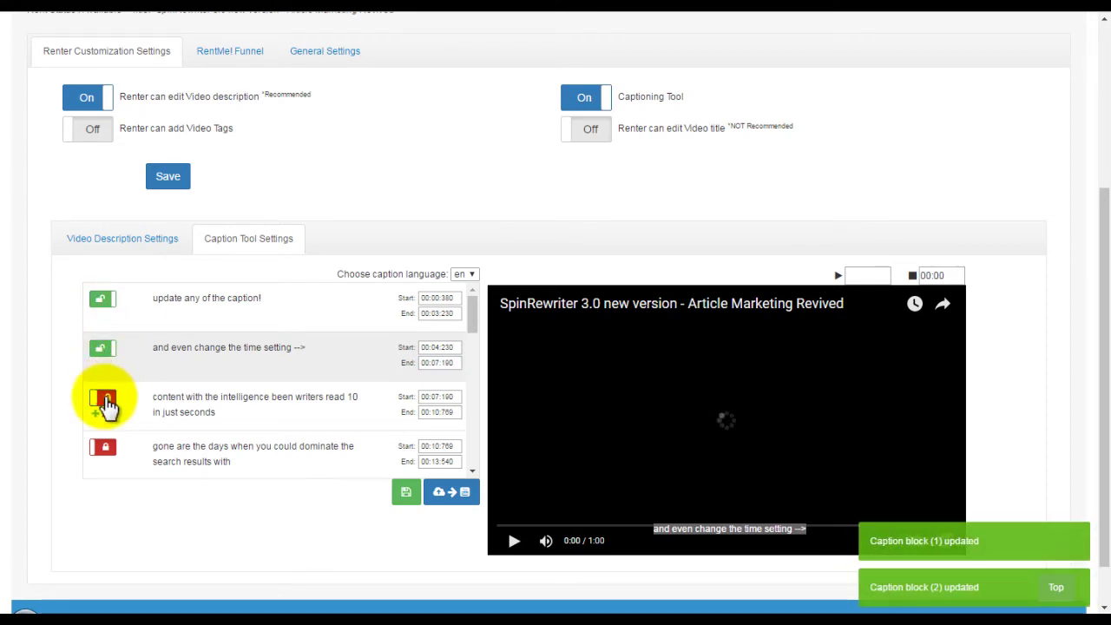
{"action": "left_click", "coordinate": [104, 401]}
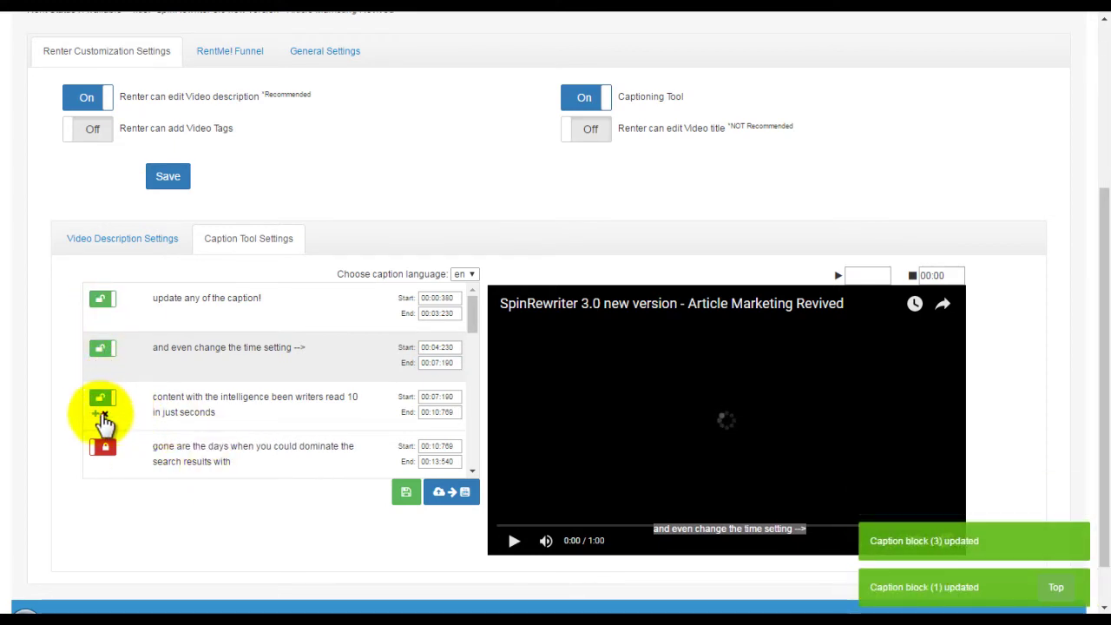
{"action": "left_click", "coordinate": [97, 416]}
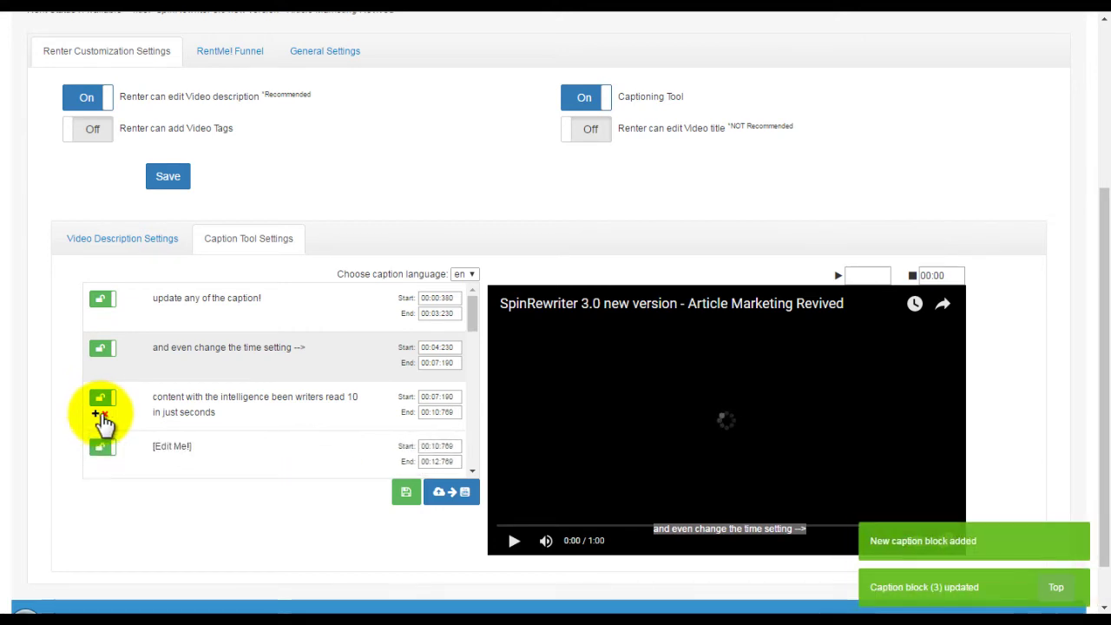
{"action": "scroll", "coordinate": [173, 408], "scroll_direction": "down", "scroll_amount": 1}
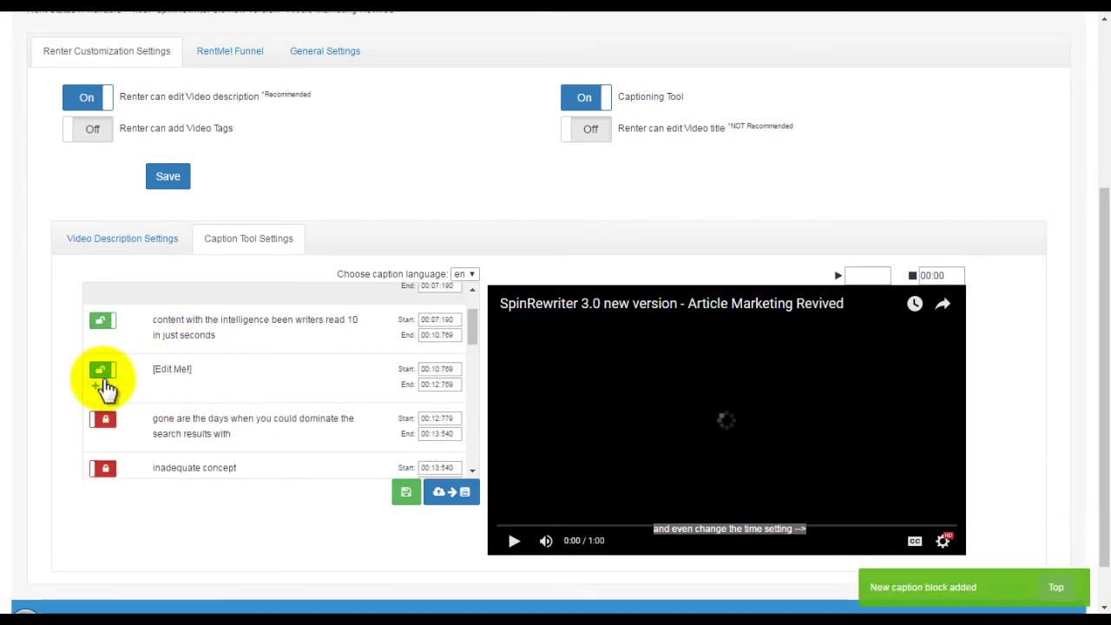
{"action": "left_click", "coordinate": [103, 375]}
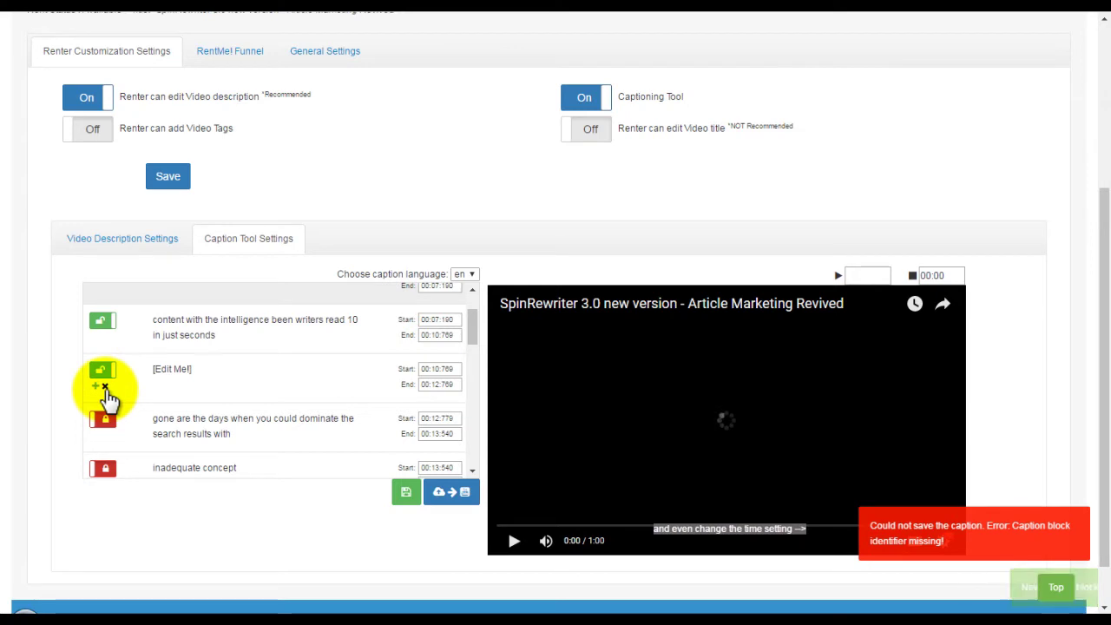
{"action": "left_click", "coordinate": [105, 389]}
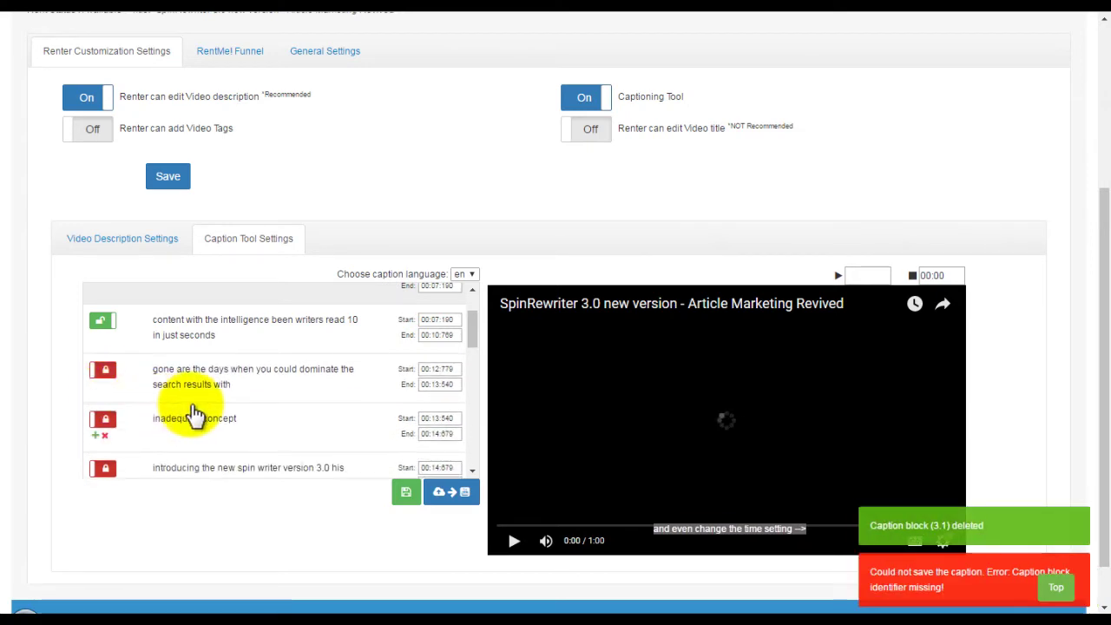
{"action": "scroll", "coordinate": [194, 415], "scroll_direction": "up", "scroll_amount": 1}
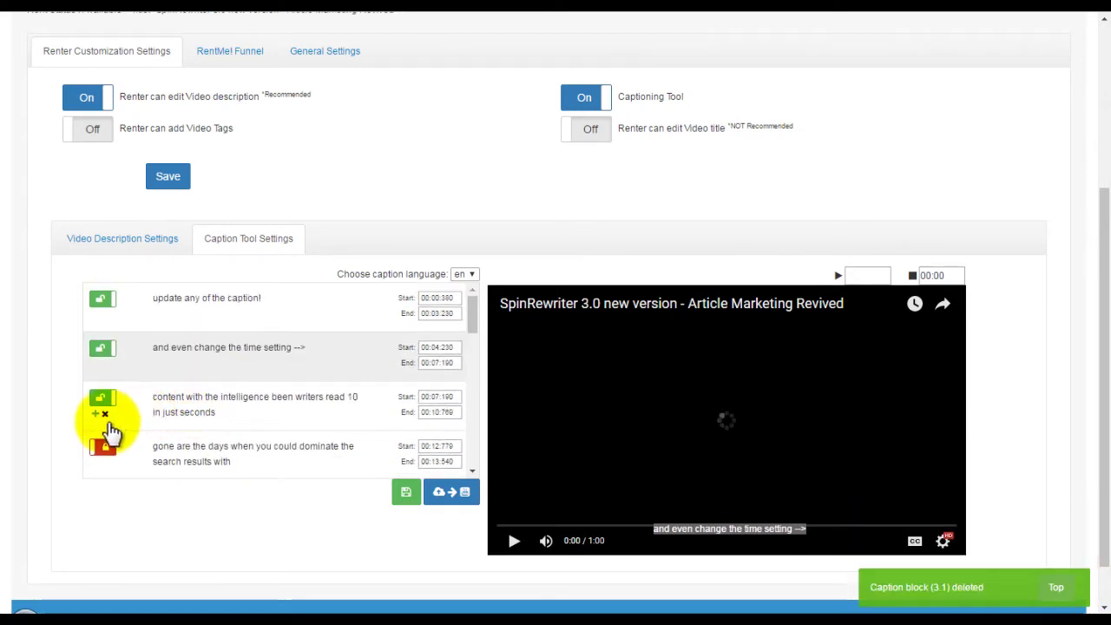
Remove the 'gone are the days' caption and rewrite caption 2 as a 'Call us at' phone number line.
{"action": "left_click", "coordinate": [104, 464]}
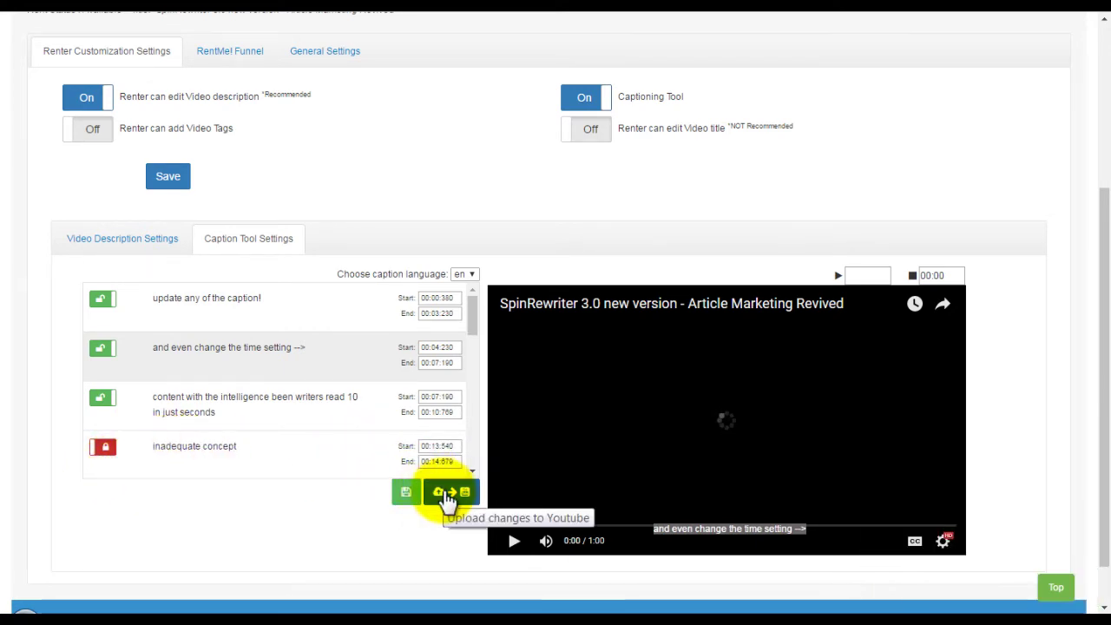
{"action": "left_click", "coordinate": [463, 276]}
{"action": "left_click", "coordinate": [516, 270]}
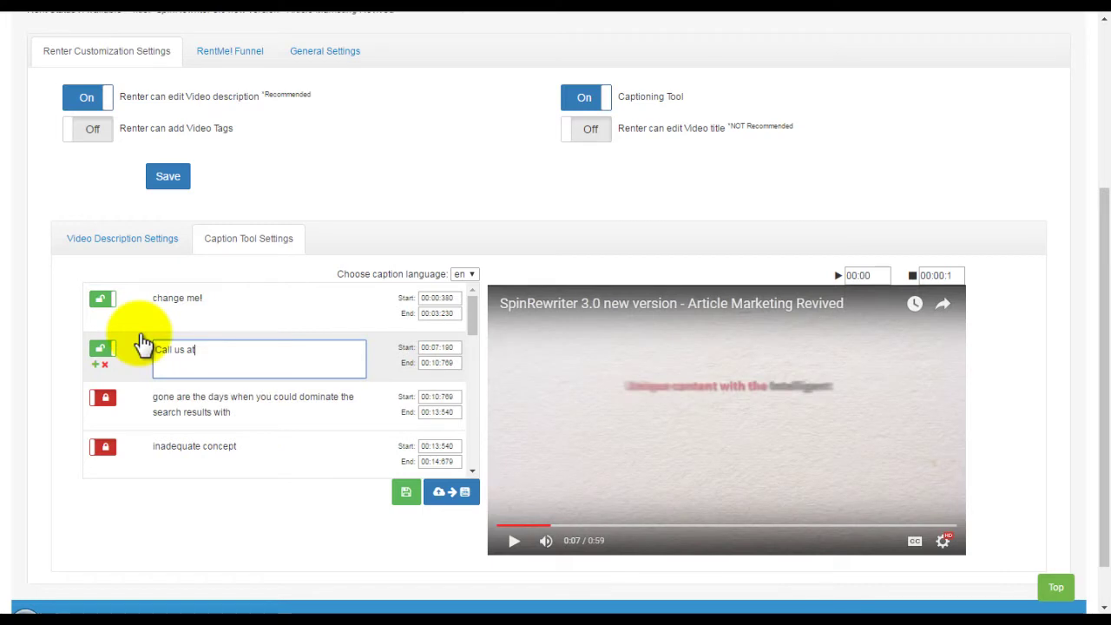
{"action": "type", "text": "555-8"}
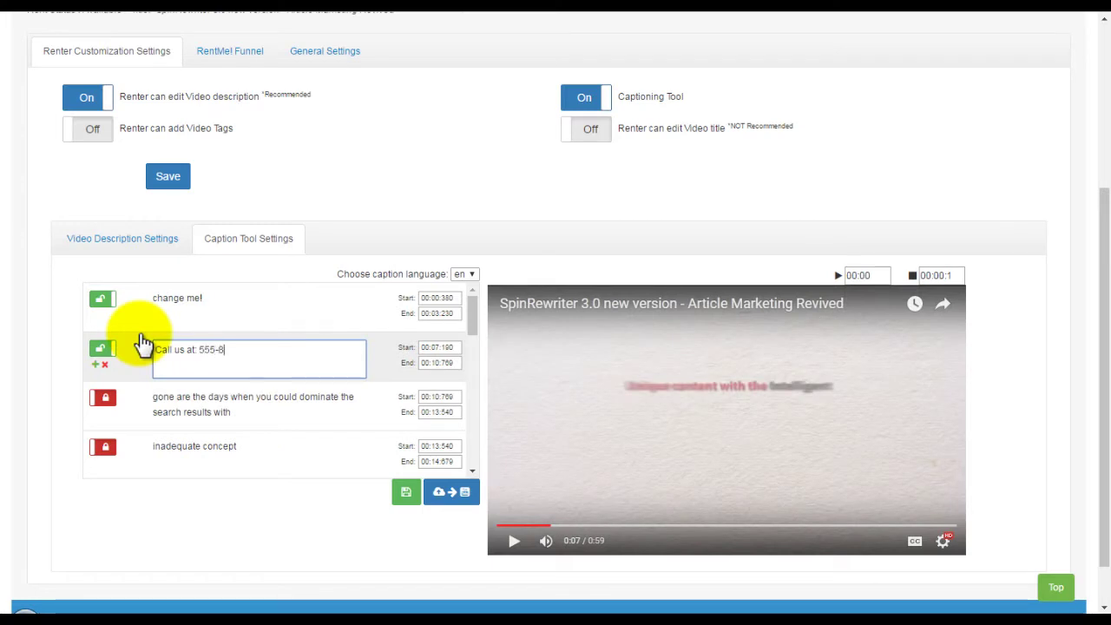
{"action": "type", "text": "888!"}
{"action": "left_click", "coordinate": [249, 505]}
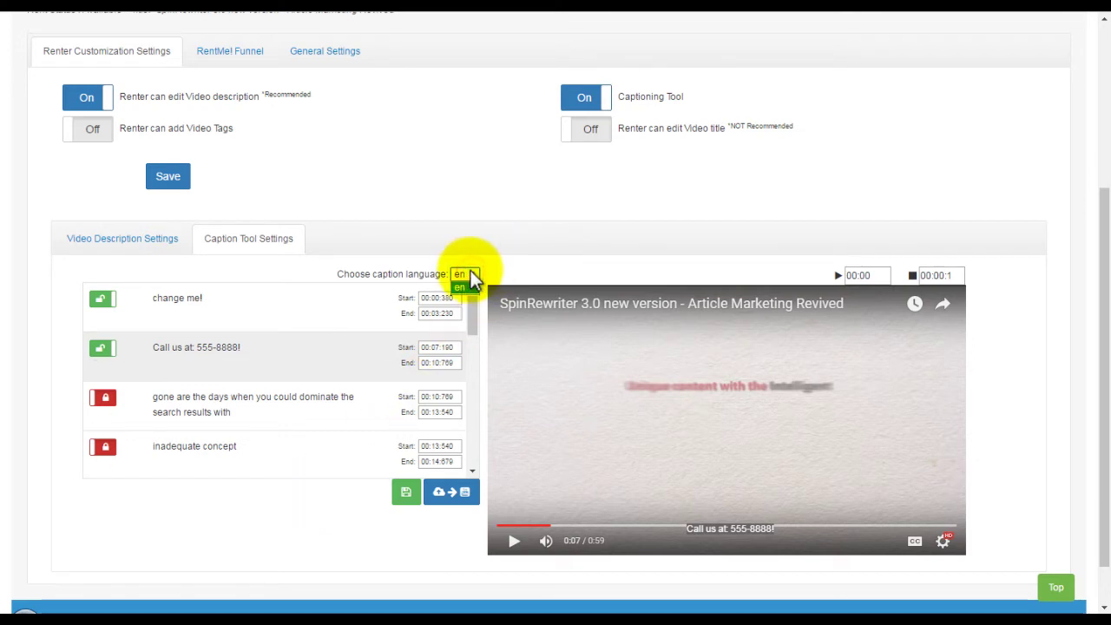
{"action": "left_click", "coordinate": [516, 270]}
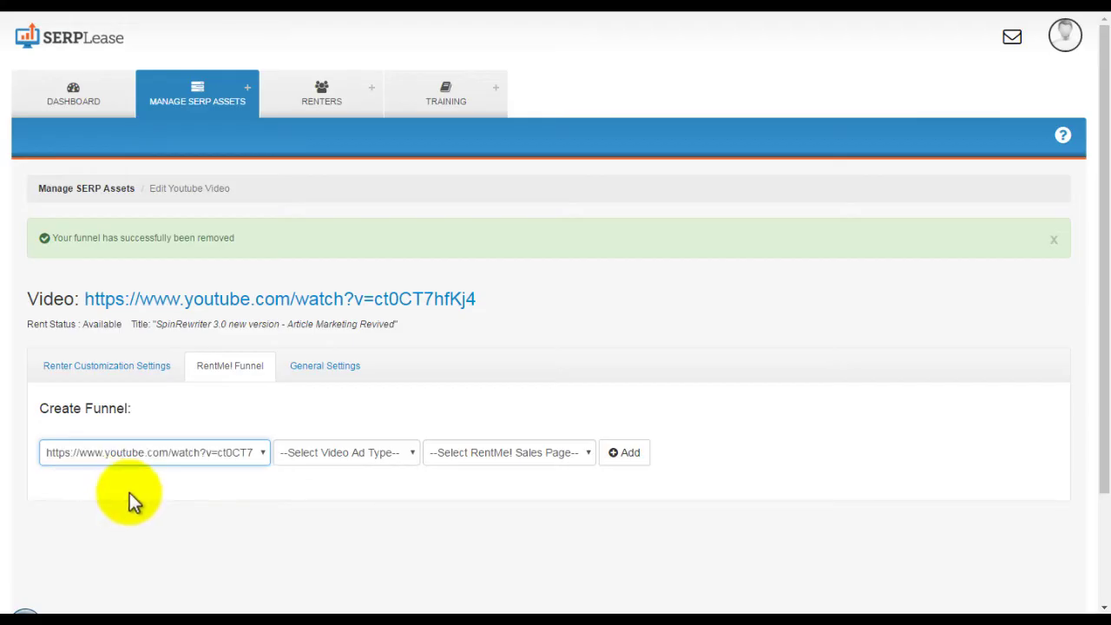
{"action": "left_click", "coordinate": [347, 454]}
{"action": "left_click", "coordinate": [347, 486]}
{"action": "left_click", "coordinate": [464, 453]}
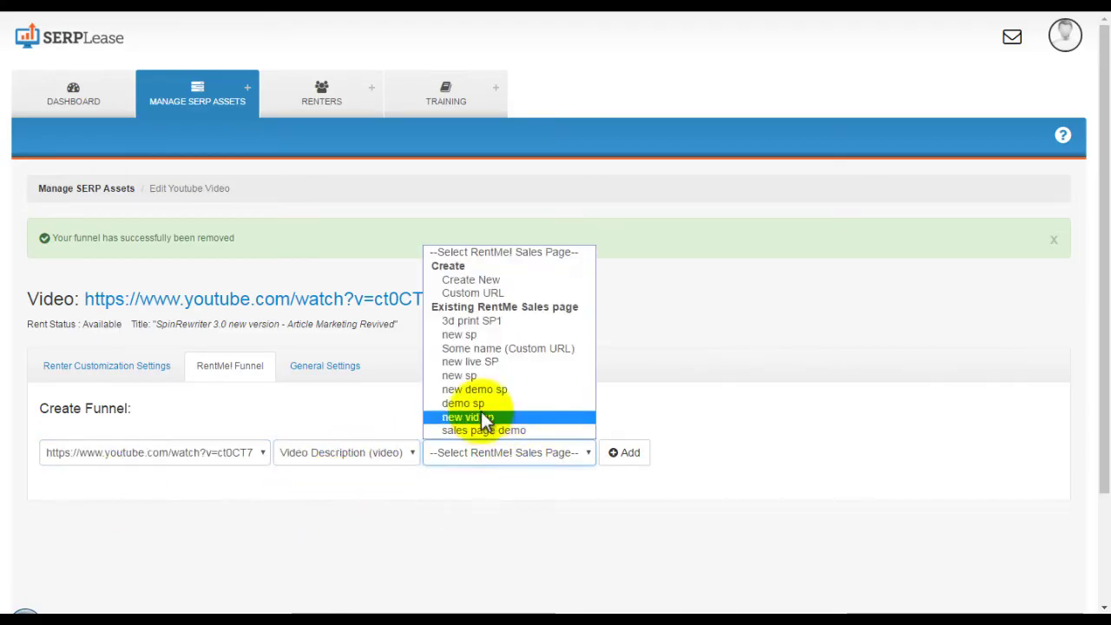
{"action": "left_click", "coordinate": [486, 296]}
{"action": "left_click", "coordinate": [640, 454]}
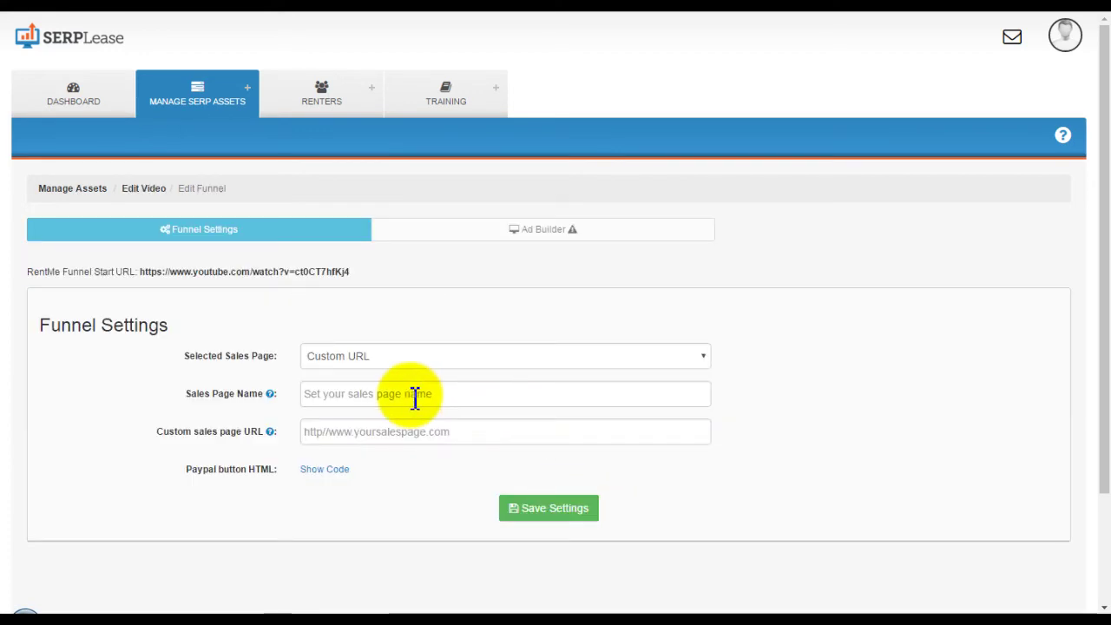
{"action": "left_click", "coordinate": [357, 402]}
{"action": "type", "text": "My custom URL"}
{"action": "key", "text": "Tab"}
{"action": "type", "text": "http"}
{"action": "left_click", "coordinate": [391, 455]}
Reveal and select the PayPal button code, then save the funnel settings.
{"action": "left_click", "coordinate": [335, 474]}
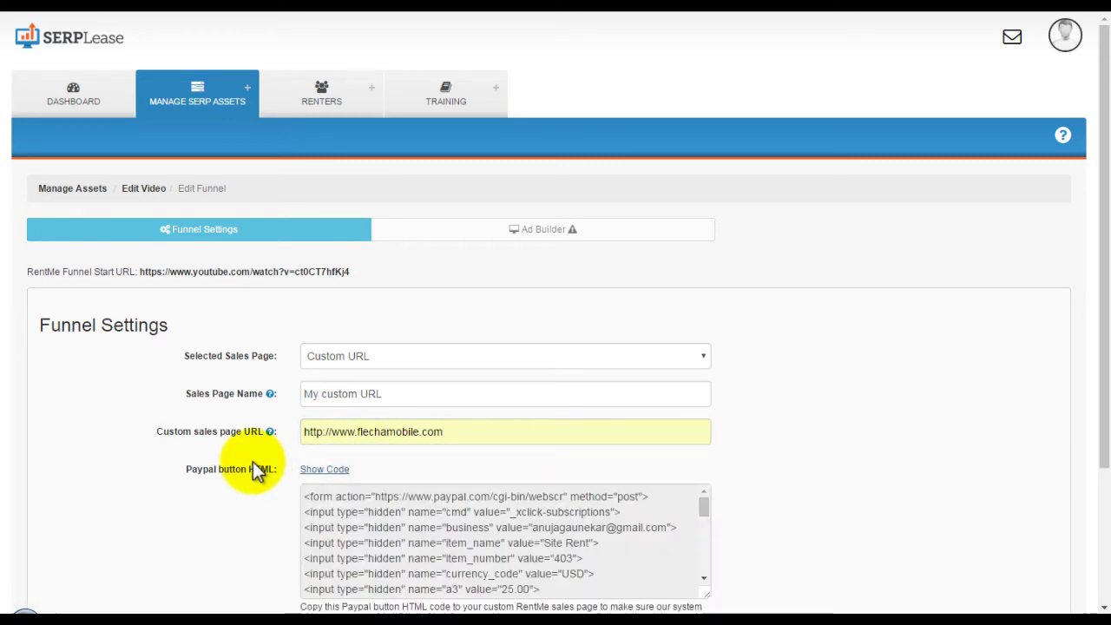
{"action": "scroll", "coordinate": [253, 462], "scroll_direction": "down", "scroll_amount": 2}
{"action": "scroll", "coordinate": [436, 377], "scroll_direction": "down", "scroll_amount": 6}
{"action": "left_click", "coordinate": [435, 378]}
{"action": "scroll", "coordinate": [423, 414], "scroll_direction": "up", "scroll_amount": 1}
{"action": "scroll", "coordinate": [423, 414], "scroll_direction": "up", "scroll_amount": 5}
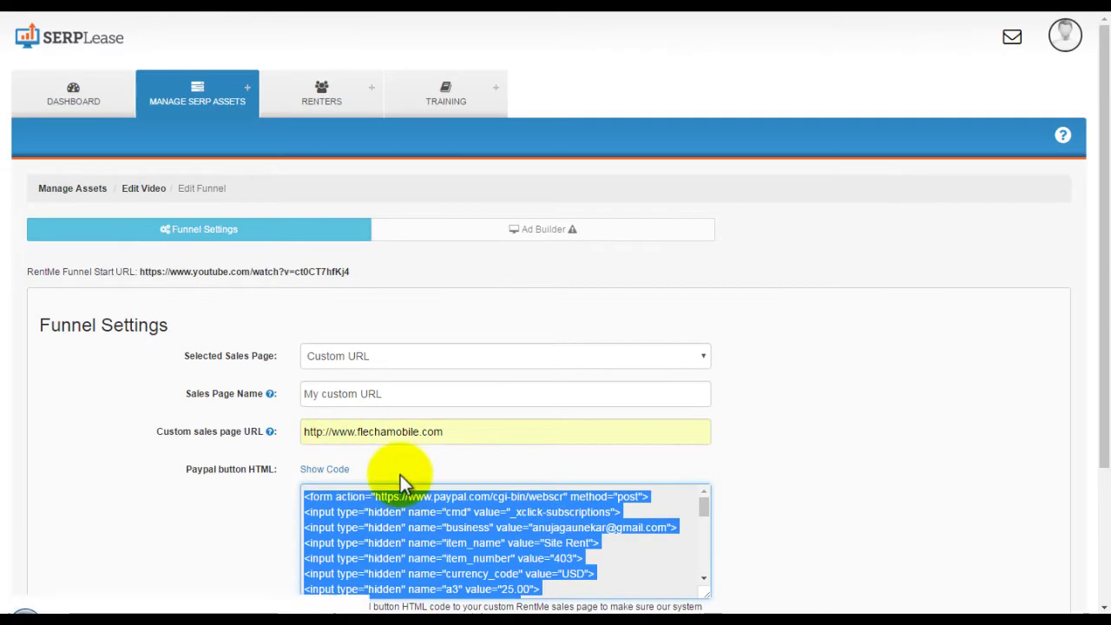
{"action": "scroll", "coordinate": [486, 538], "scroll_direction": "down", "scroll_amount": 2}
{"action": "left_click", "coordinate": [560, 580]}
Move 'Complete this offer:' onto its own line in the video description ad and save it.
{"action": "left_click", "coordinate": [532, 288]}
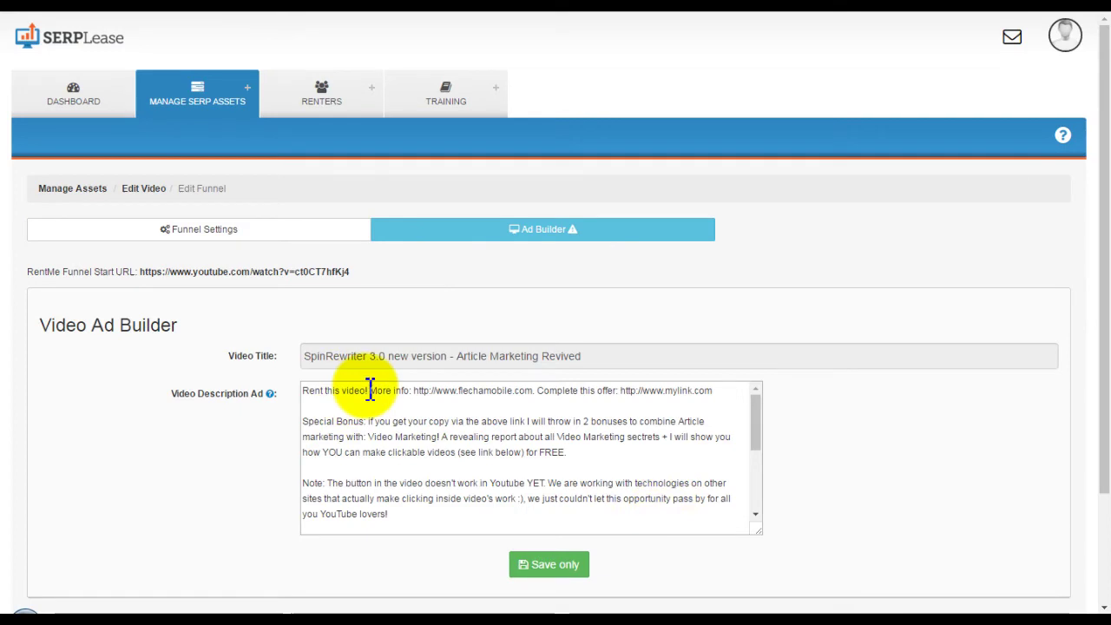
{"action": "left_click_drag", "start_coordinate": [533, 391], "coordinate": [303, 395]}
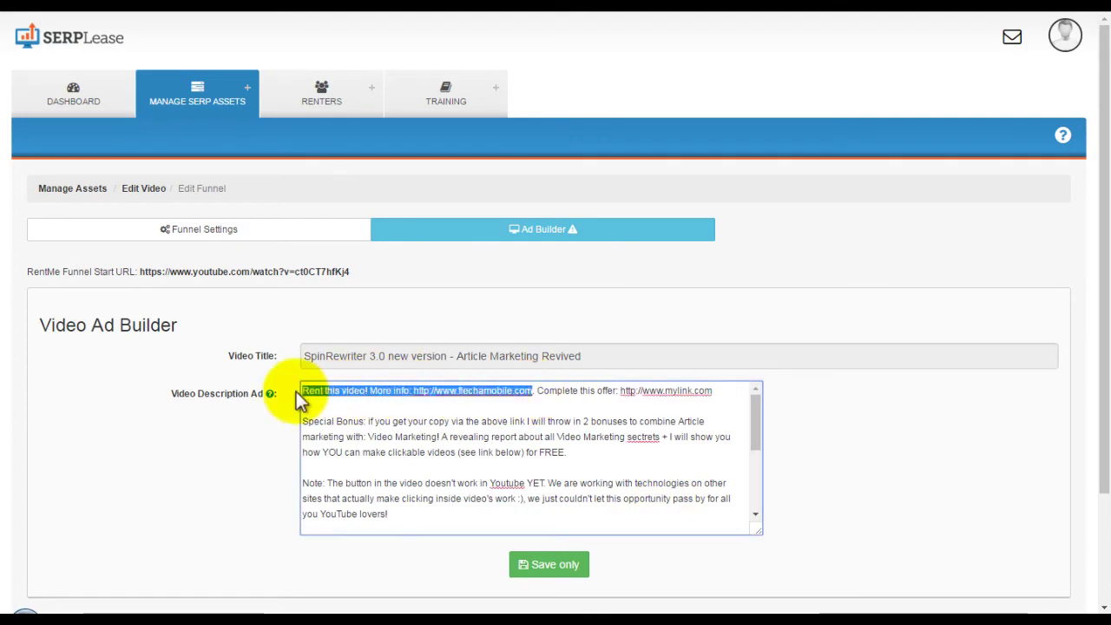
{"action": "left_click", "coordinate": [537, 391]}
{"action": "key", "text": "Return"}
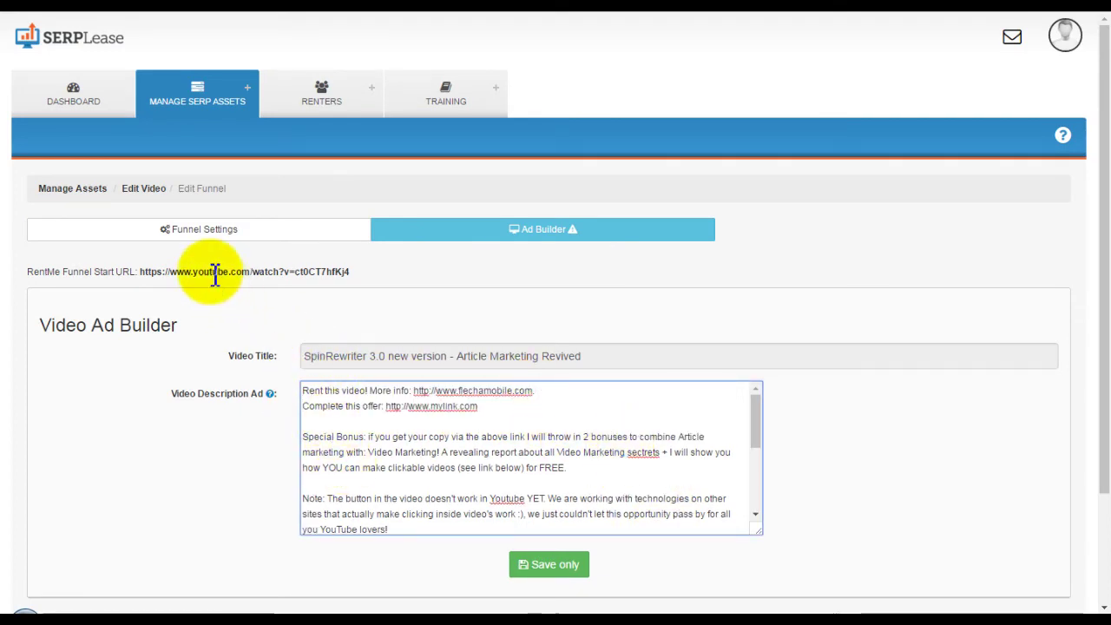
{"action": "left_click_drag", "start_coordinate": [535, 390], "coordinate": [303, 392]}
{"action": "left_click", "coordinate": [564, 568]}
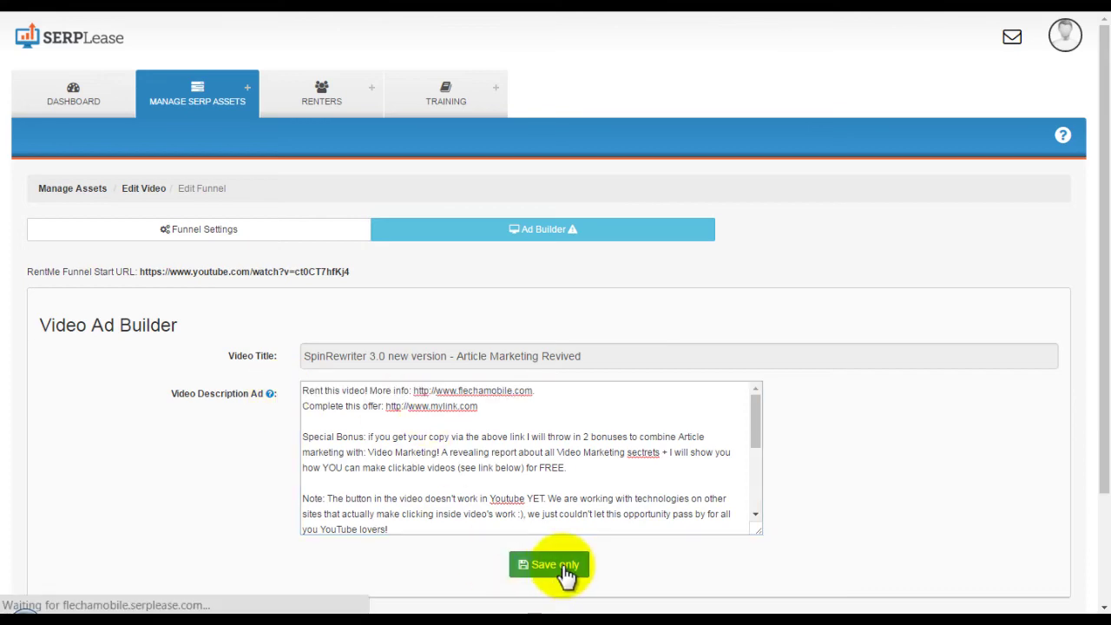
Check the video on YouTube, then return to the video's General Settings.
{"action": "left_click", "coordinate": [449, 13]}
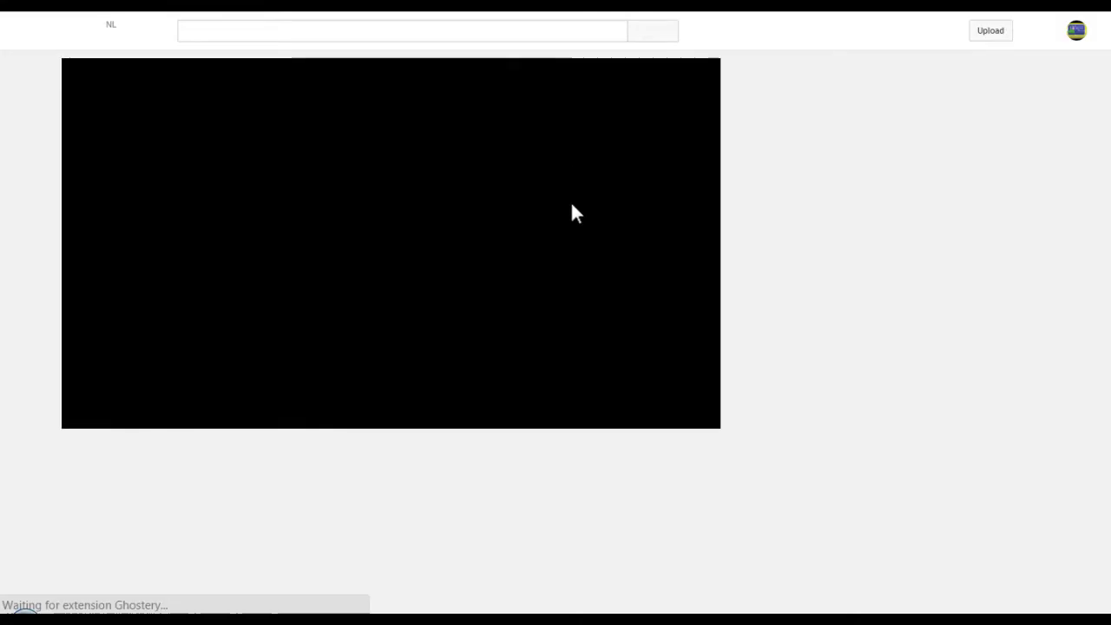
{"action": "left_click", "coordinate": [83, 415]}
{"action": "scroll", "coordinate": [70, 435], "scroll_direction": "down", "scroll_amount": 2}
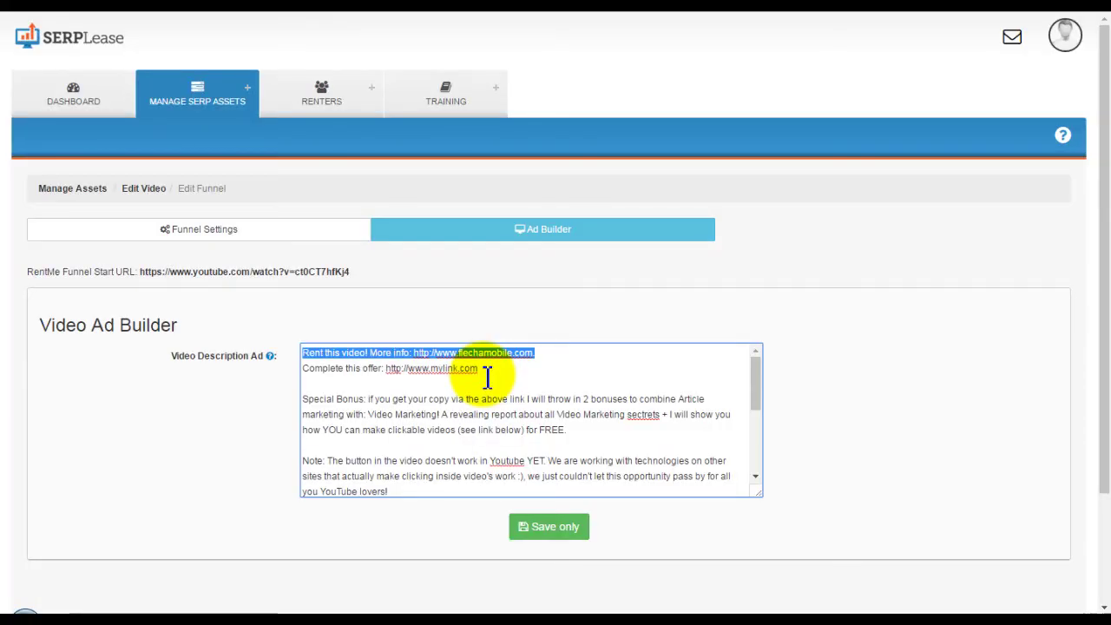
{"action": "left_click", "coordinate": [148, 190]}
{"action": "left_click", "coordinate": [323, 309]}
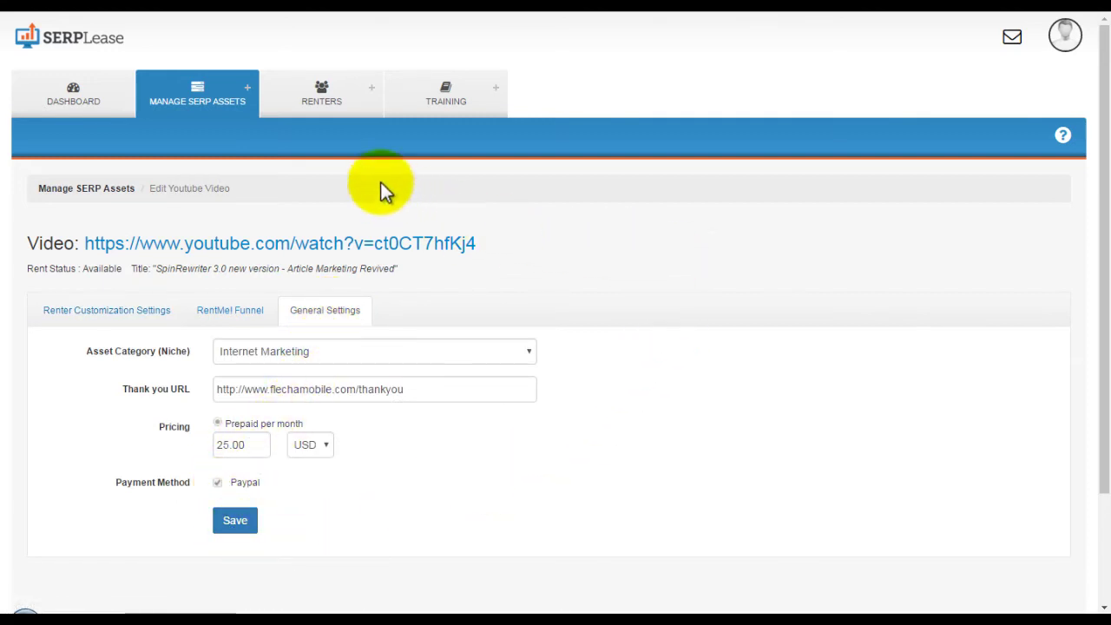
Switch to the RENTERS tab to list the three renters with their assets and invoices.
{"action": "left_click", "coordinate": [322, 98]}
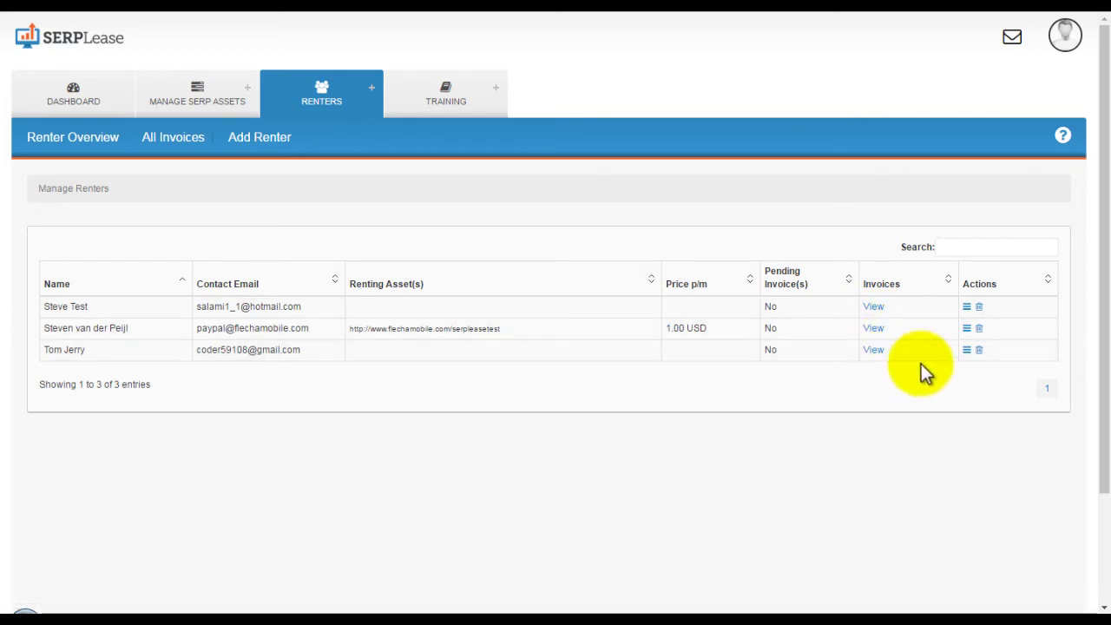
Open the renter's profile and open, then dismiss, the New Manual Lease Contract dialog.
{"action": "left_click", "coordinate": [966, 329]}
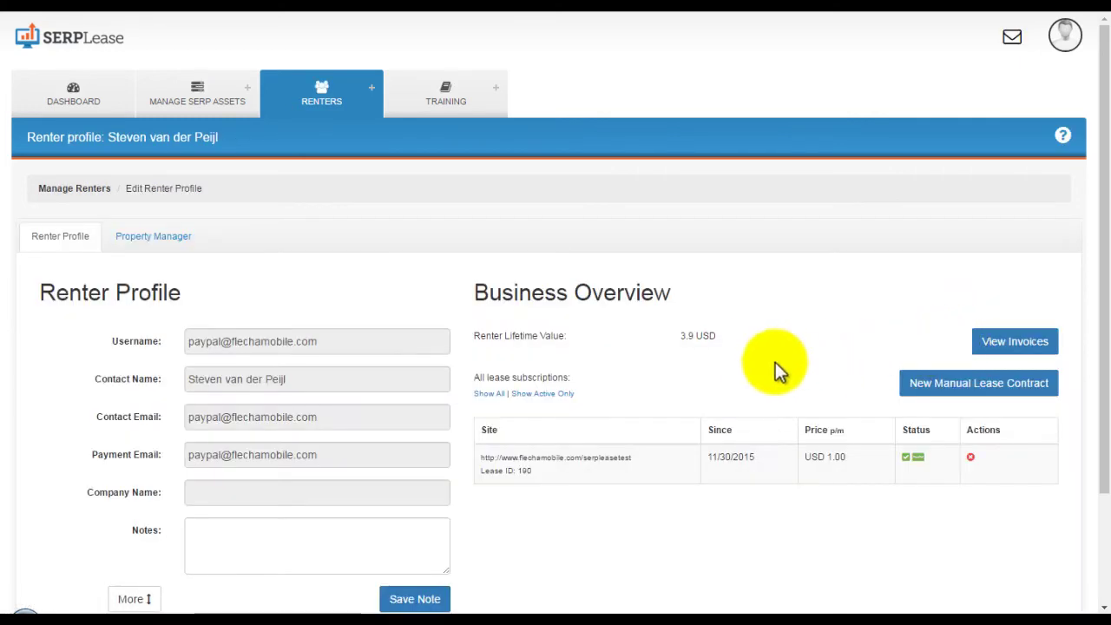
{"action": "left_click", "coordinate": [964, 388]}
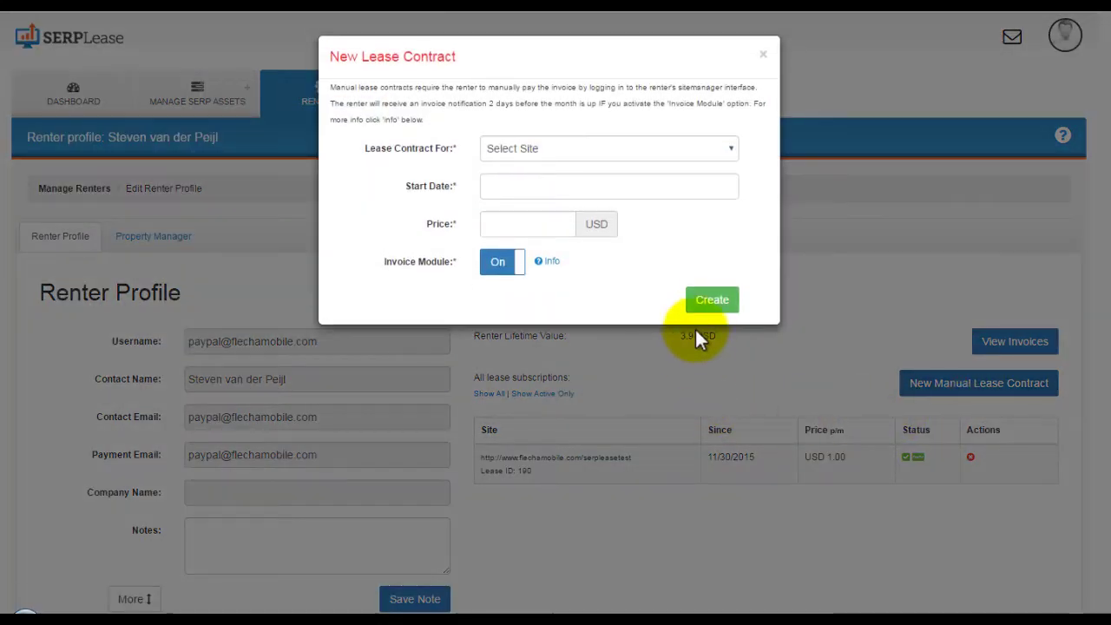
{"action": "left_click", "coordinate": [872, 245]}
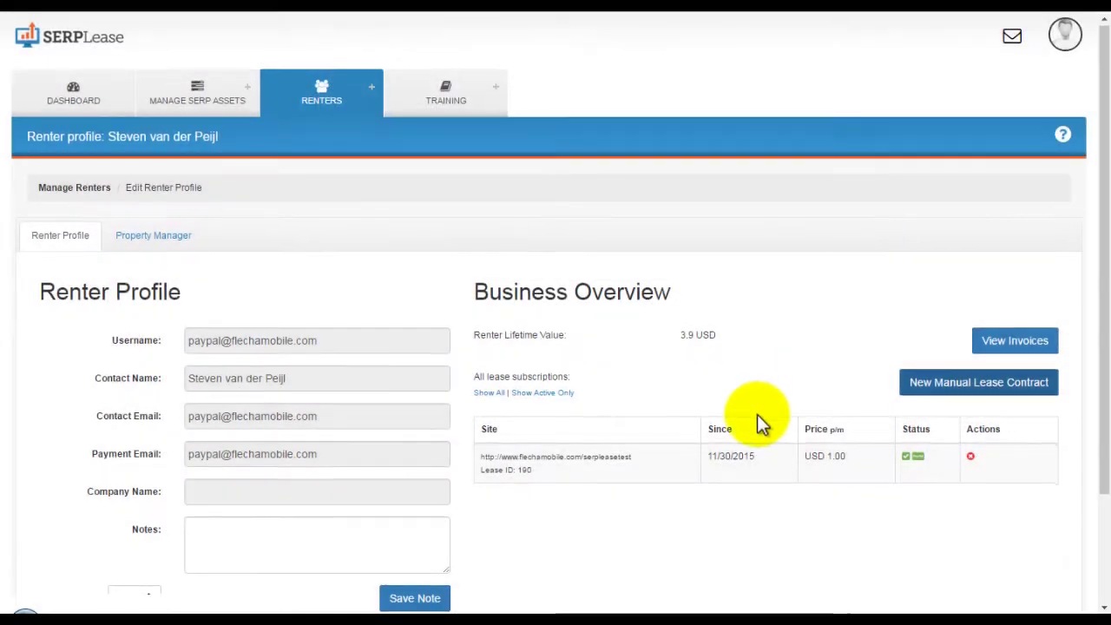
Show the renter's Property Manager and open the site editor for flechamobile.com/serpleasetest.
{"action": "scroll", "coordinate": [757, 415], "scroll_direction": "down", "scroll_amount": 1}
{"action": "left_click", "coordinate": [307, 461]}
{"action": "scroll", "coordinate": [499, 467], "scroll_direction": "up", "scroll_amount": 1}
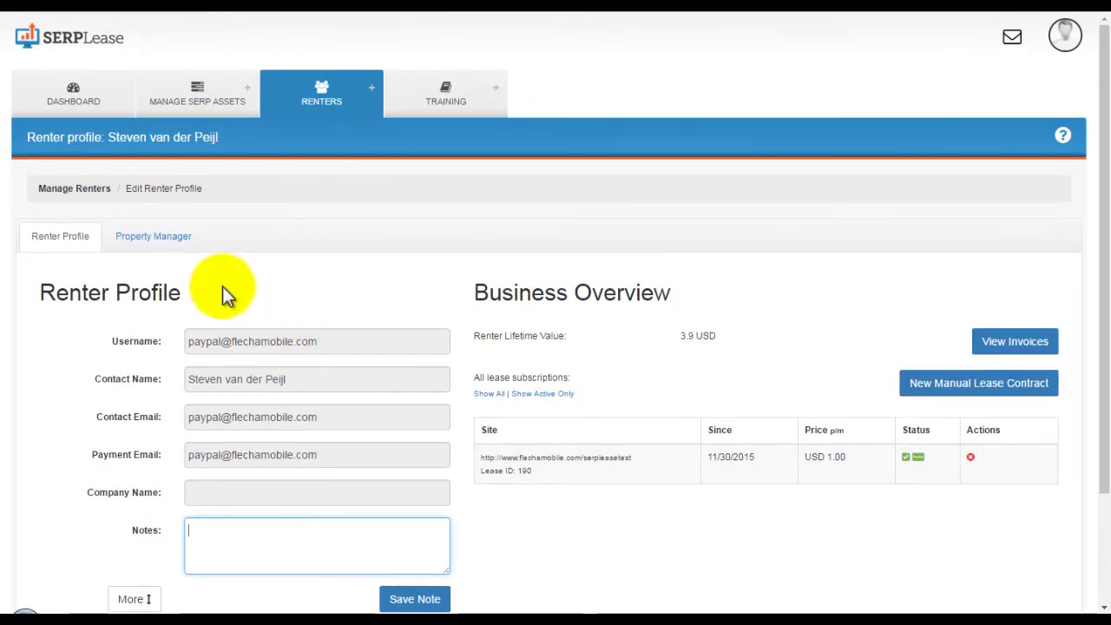
{"action": "left_click", "coordinate": [169, 237]}
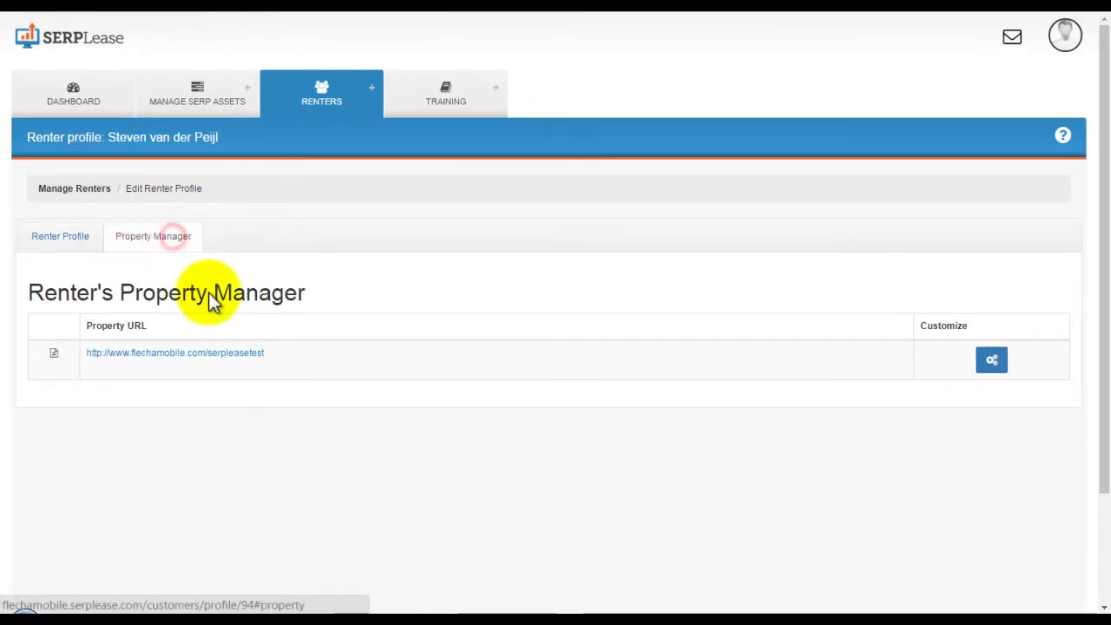
{"action": "left_click", "coordinate": [990, 361]}
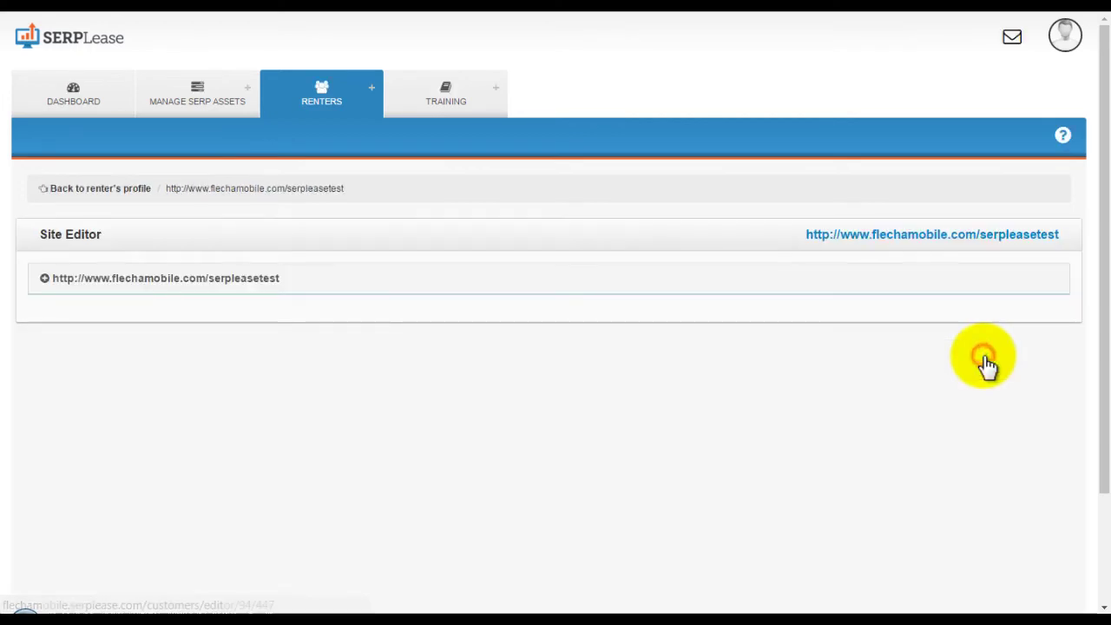
{"action": "left_click", "coordinate": [91, 280]}
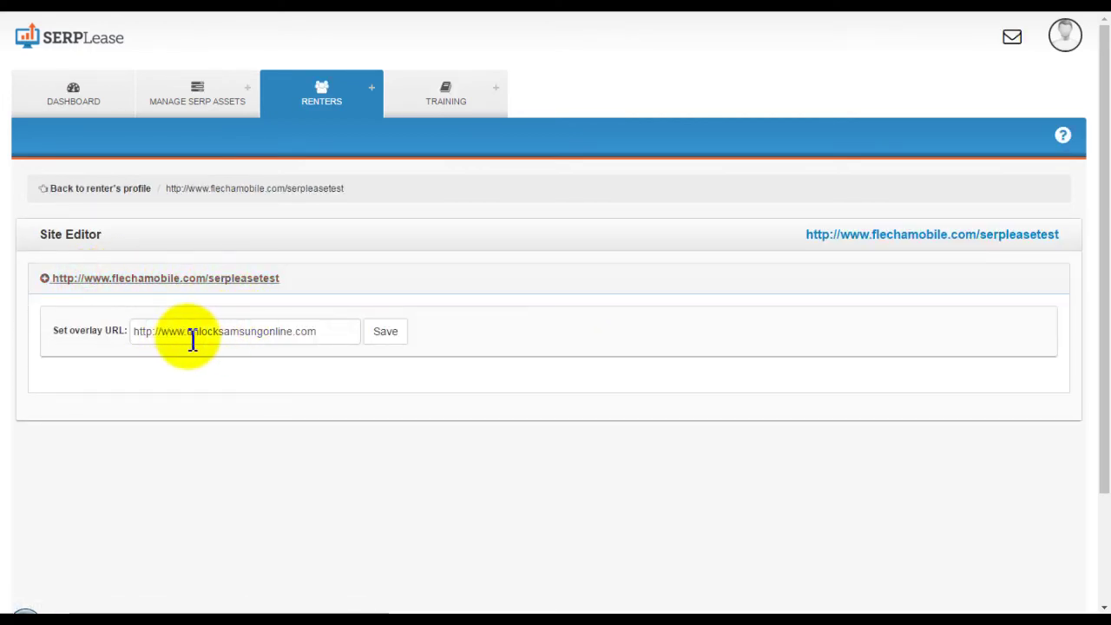
{"action": "left_click", "coordinate": [380, 340]}
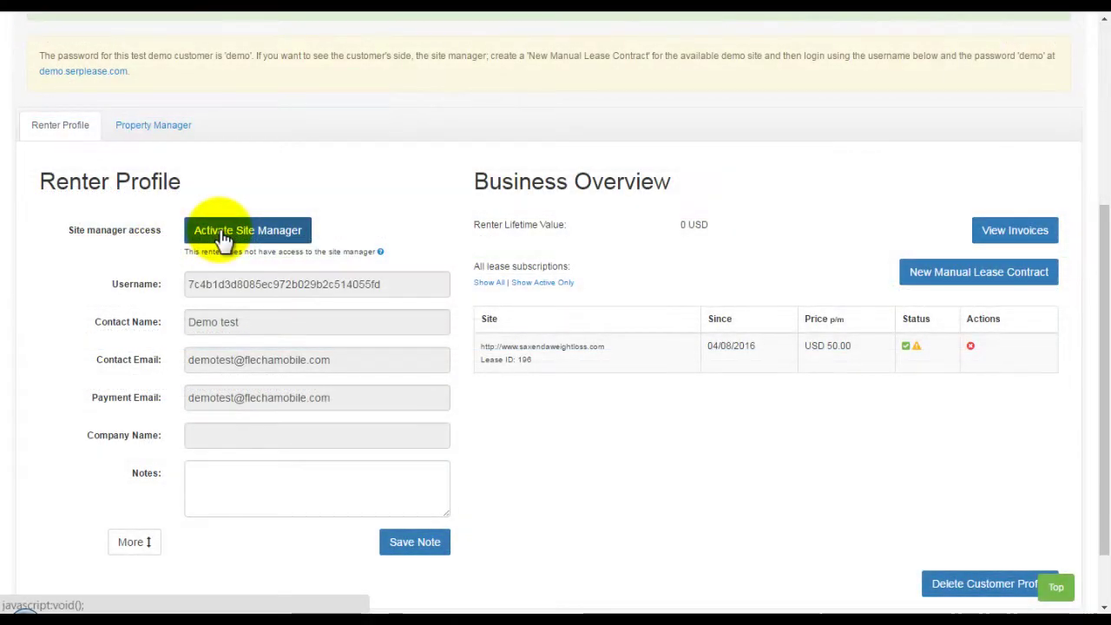
{"action": "left_click", "coordinate": [224, 234]}
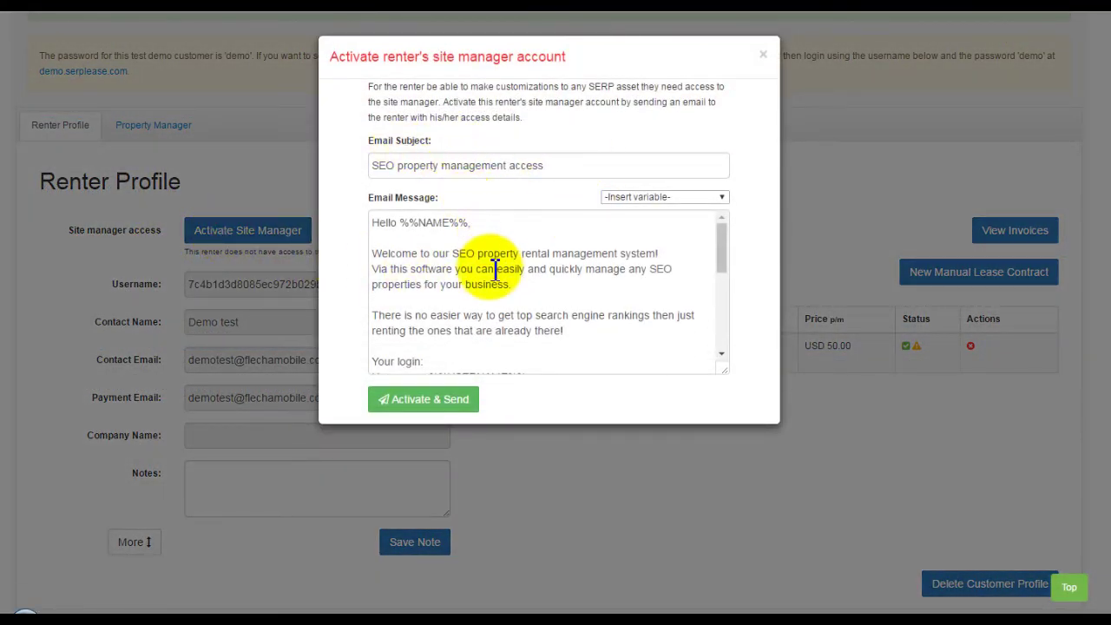
{"action": "scroll", "coordinate": [488, 289], "scroll_direction": "down", "scroll_amount": 1}
{"action": "scroll", "coordinate": [488, 289], "scroll_direction": "down", "scroll_amount": 4}
{"action": "scroll", "coordinate": [488, 289], "scroll_direction": "up", "scroll_amount": 5}
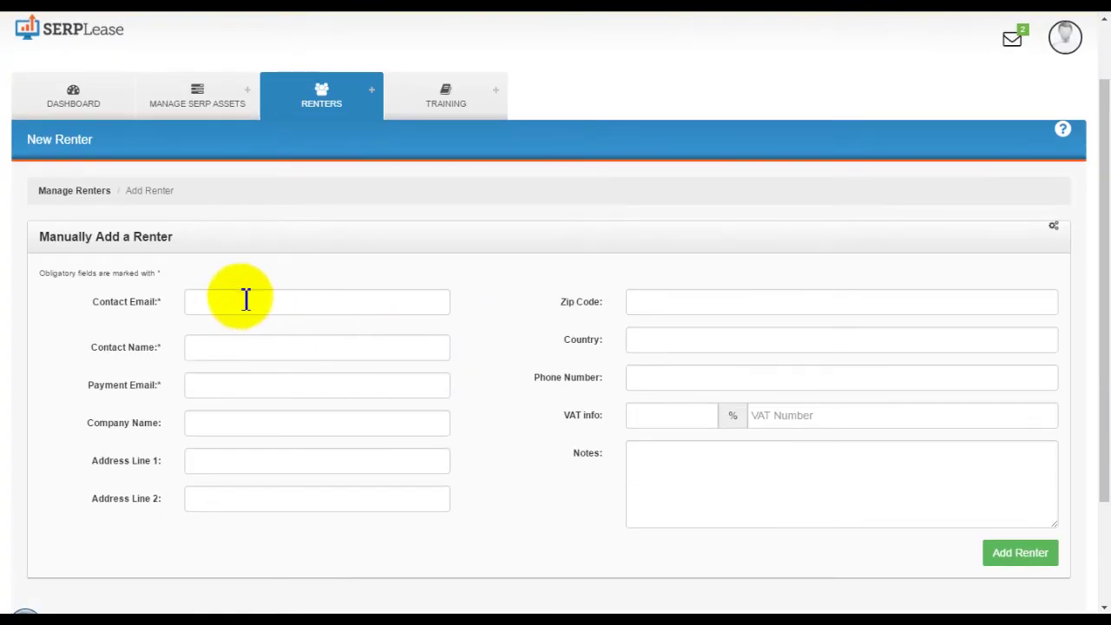
Add a demo renter, reusing the contact e-mail as the payment e-mail.
{"action": "left_click", "coordinate": [240, 303]}
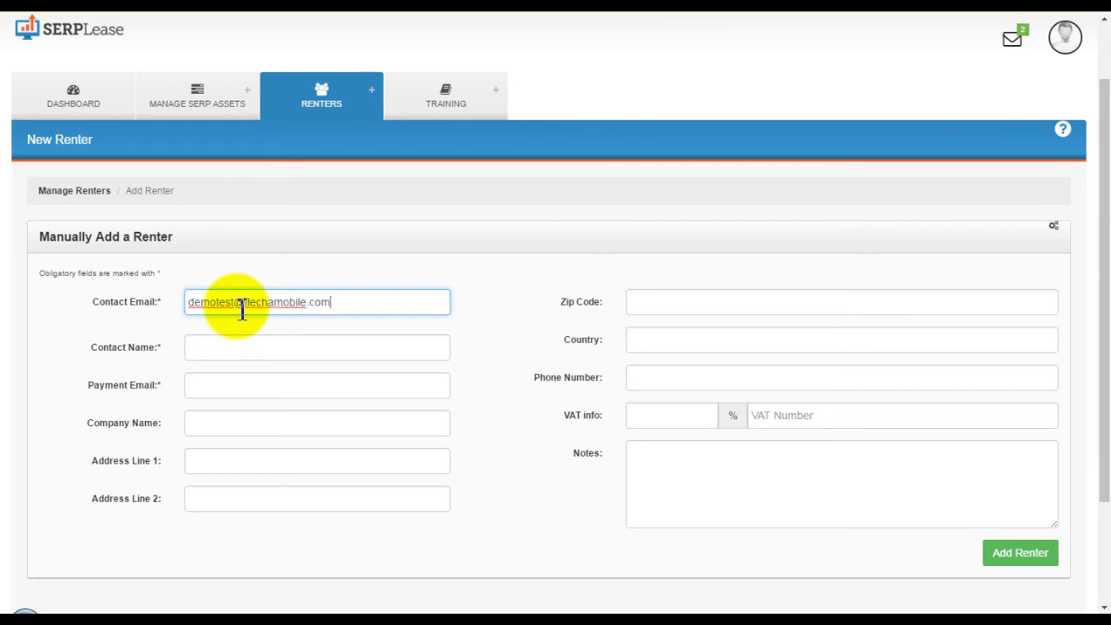
{"action": "key", "text": "ctrl+a"}
{"action": "left_click", "coordinate": [226, 384]}
{"action": "key", "text": "ctrl+v"}
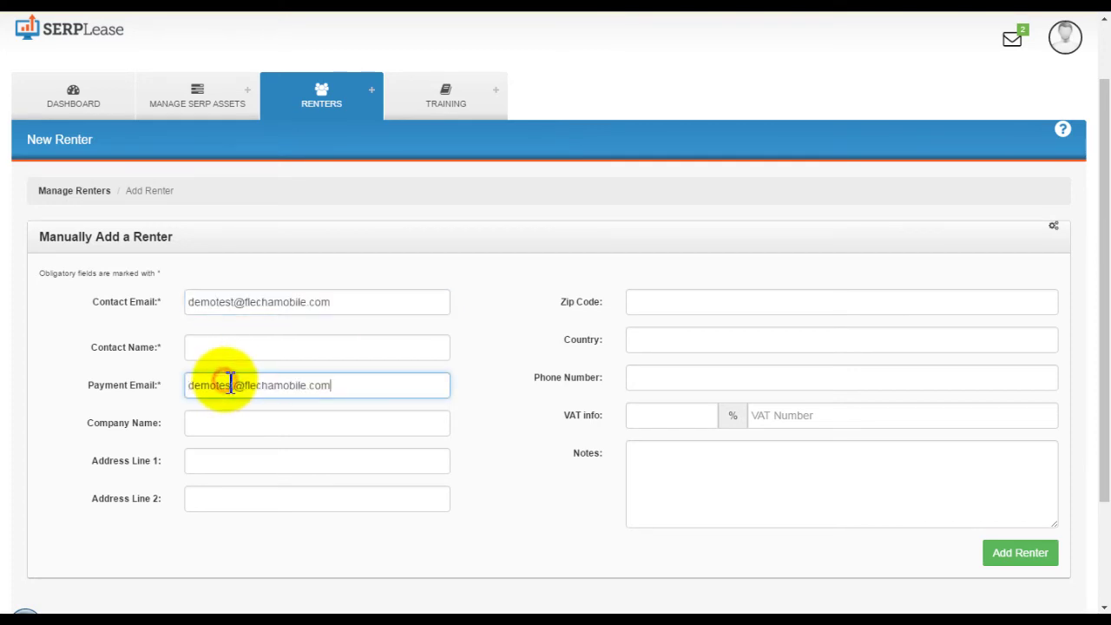
{"action": "left_click", "coordinate": [236, 348]}
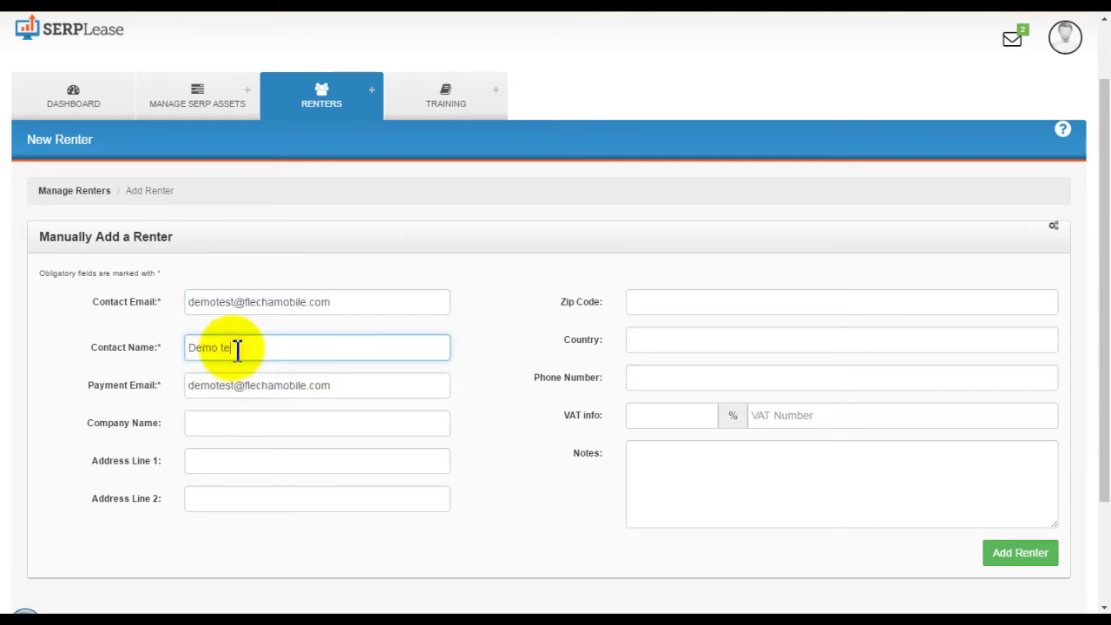
{"action": "left_click", "coordinate": [1016, 553]}
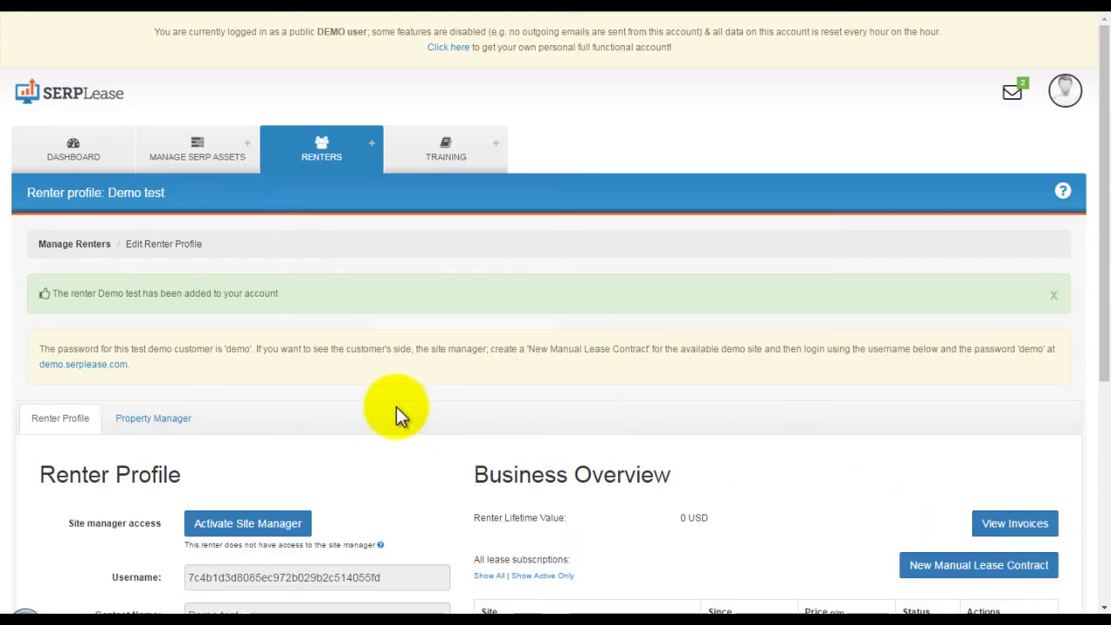
{"action": "scroll", "coordinate": [396, 406], "scroll_direction": "down", "scroll_amount": 2}
{"action": "scroll", "coordinate": [431, 369], "scroll_direction": "down", "scroll_amount": 2}
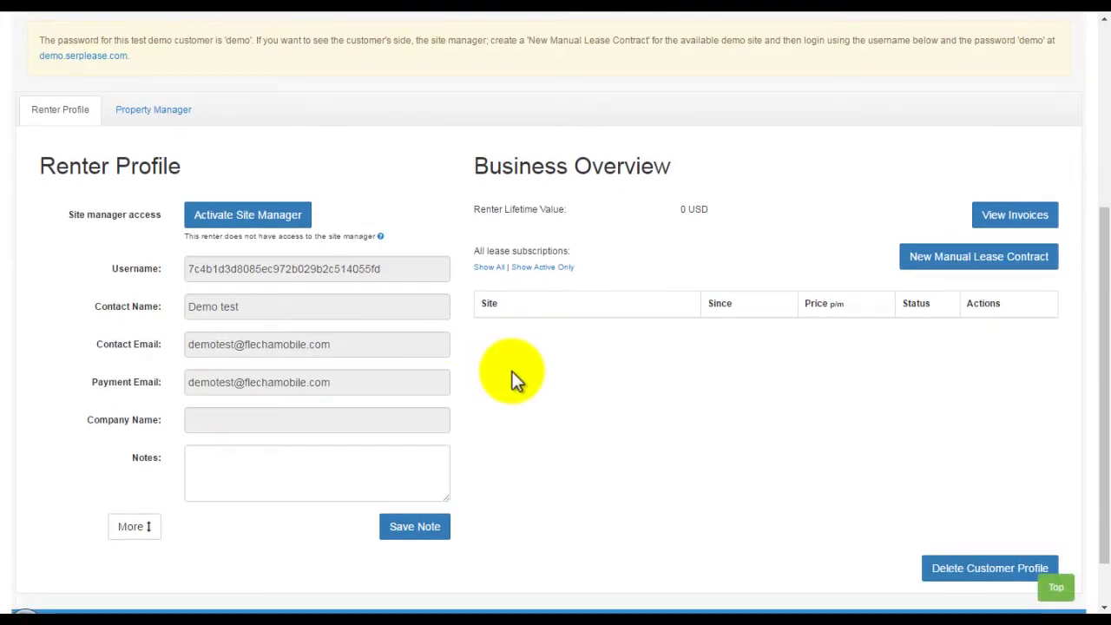
Create a manual lease for saxendaweightloss.com starting 04/08/2016 with the Invoice Module on.
{"action": "left_click", "coordinate": [998, 256]}
{"action": "left_click", "coordinate": [558, 150]}
{"action": "left_click", "coordinate": [561, 173]}
{"action": "left_click", "coordinate": [550, 186]}
{"action": "left_click", "coordinate": [632, 297]}
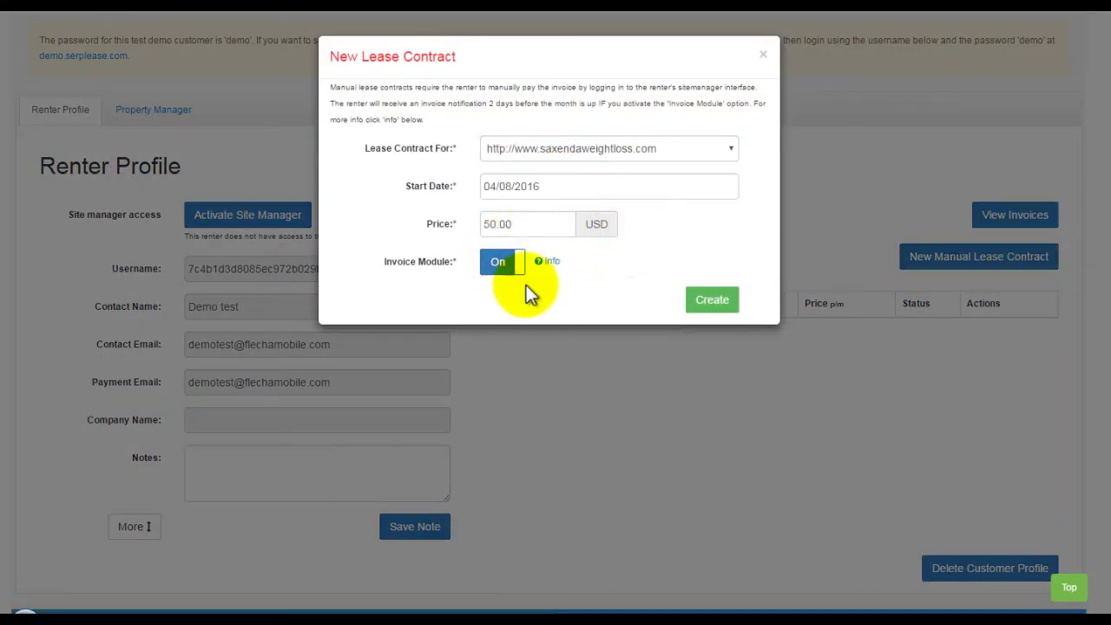
{"action": "left_click", "coordinate": [552, 261]}
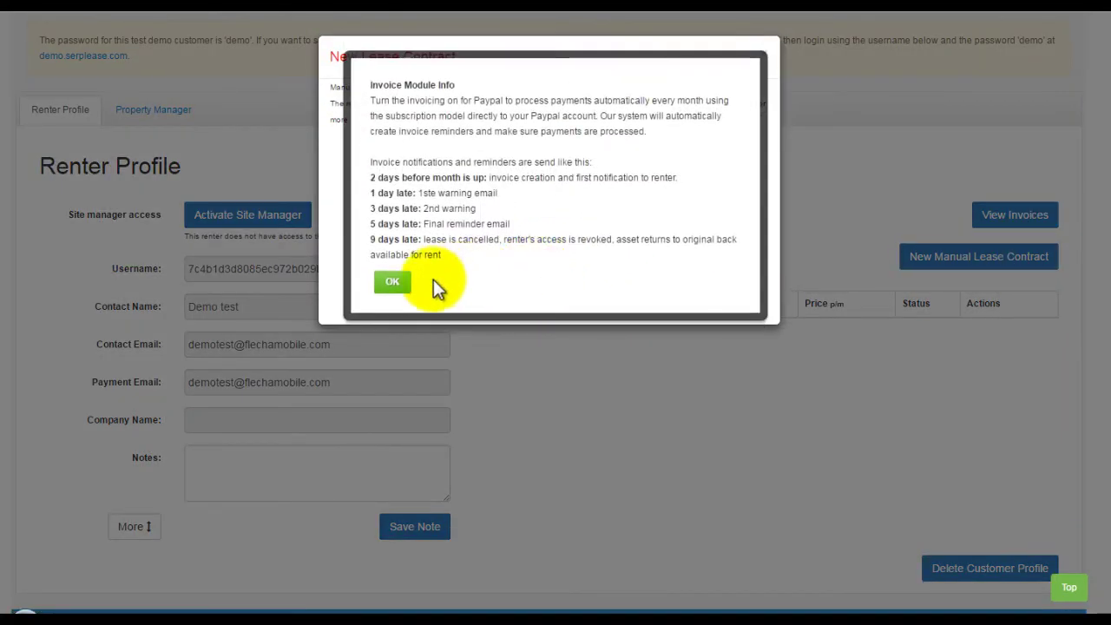
{"action": "left_click", "coordinate": [397, 280]}
{"action": "left_click", "coordinate": [712, 302]}
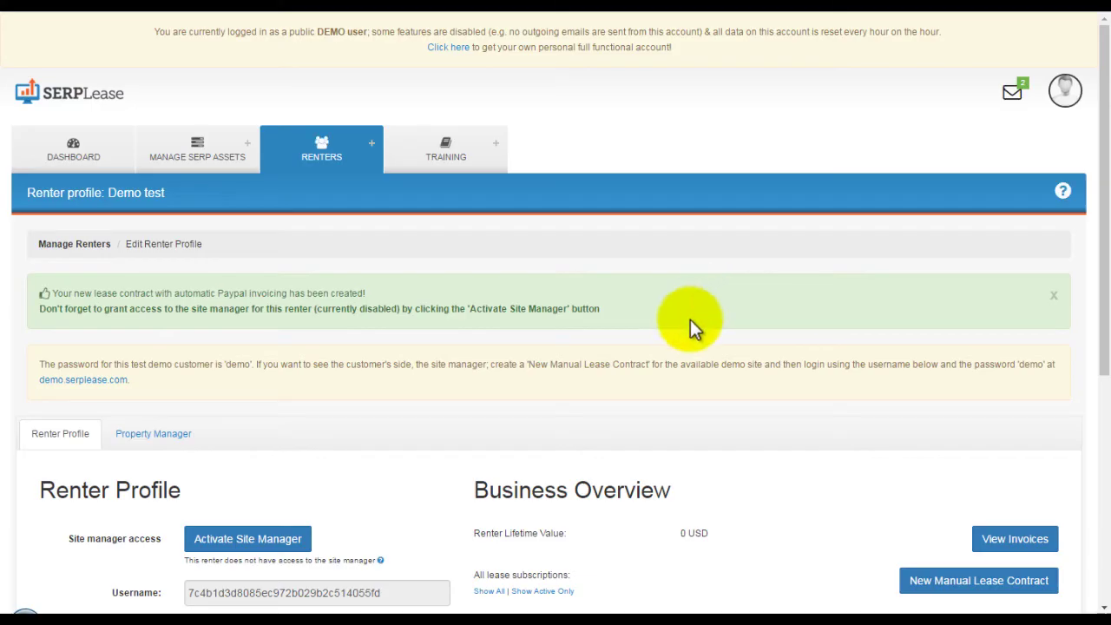
Edit the saxendaweightloss.com asset from All Assets, keeping the page type as Page Editor.
{"action": "scroll", "coordinate": [653, 416], "scroll_direction": "down", "scroll_amount": 3}
{"action": "left_click", "coordinate": [534, 352]}
{"action": "mouse_move", "coordinate": [197, 162]}
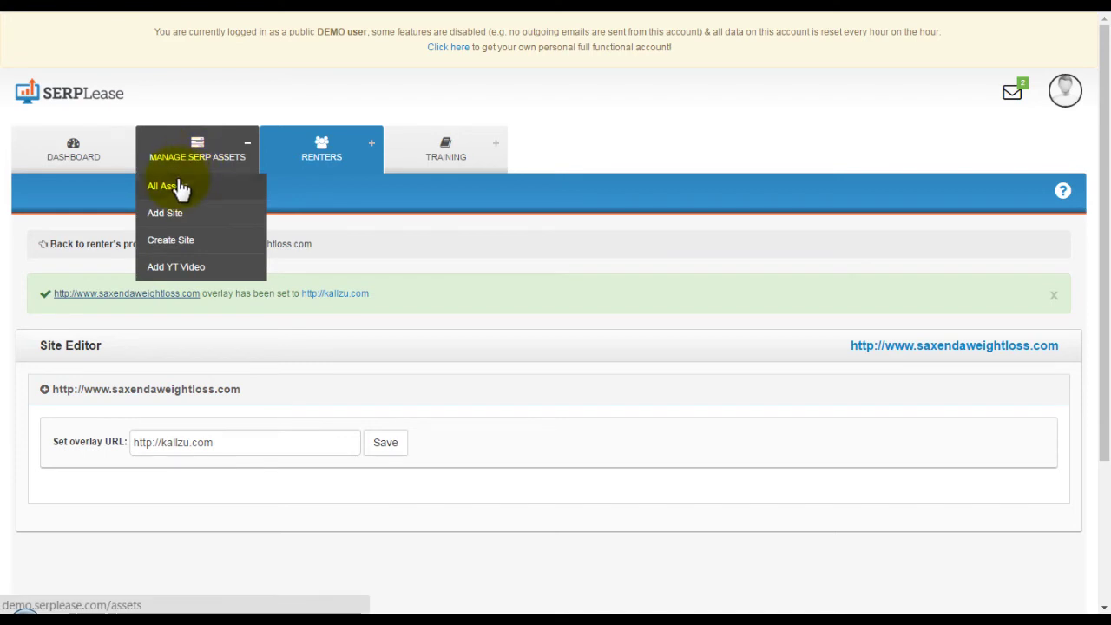
{"action": "left_click", "coordinate": [176, 184]}
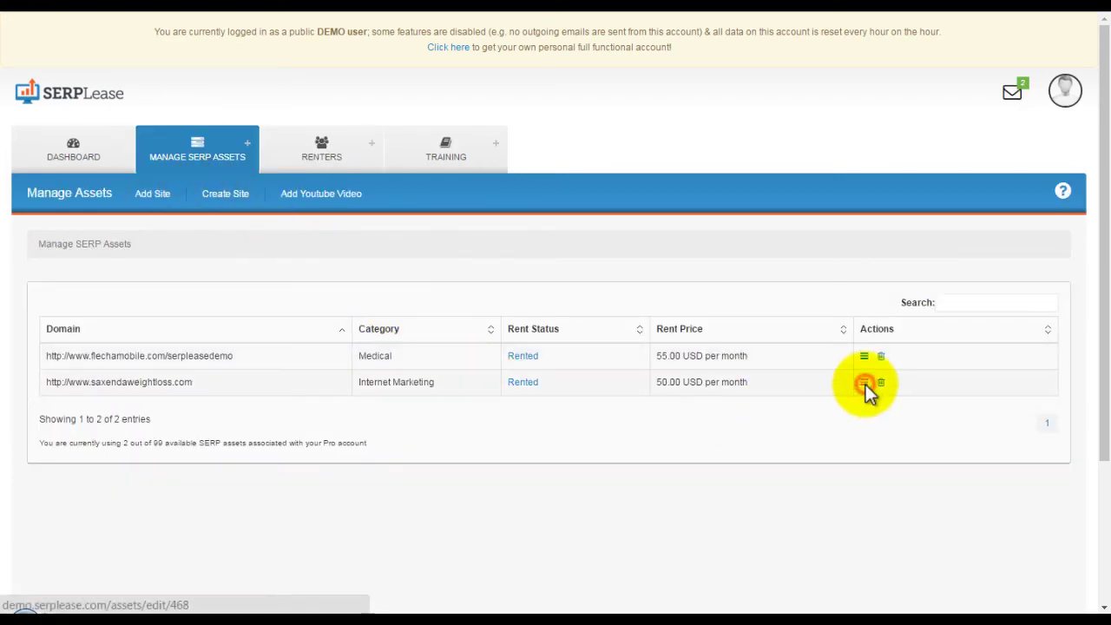
{"action": "left_click", "coordinate": [866, 384]}
{"action": "scroll", "coordinate": [660, 382], "scroll_direction": "down", "scroll_amount": 2}
{"action": "left_click", "coordinate": [797, 346]}
{"action": "left_click", "coordinate": [778, 368]}
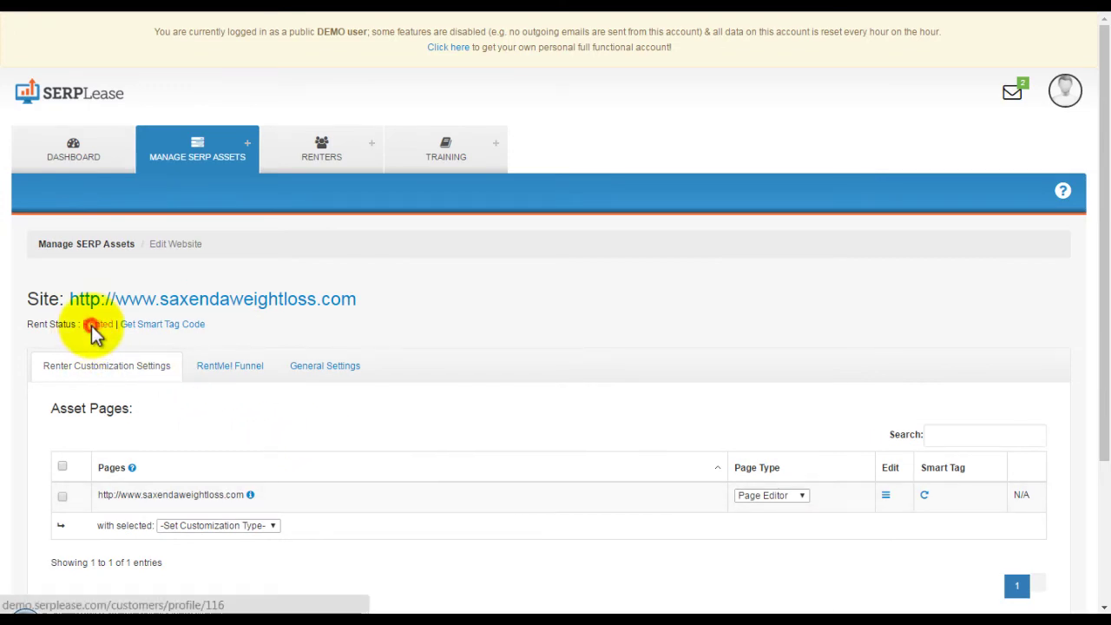
From the renter's Property Manager, customize the site and start a new skin version.
{"action": "left_click", "coordinate": [94, 324]}
{"action": "scroll", "coordinate": [206, 326], "scroll_direction": "down", "scroll_amount": 1}
{"action": "left_click", "coordinate": [154, 286]}
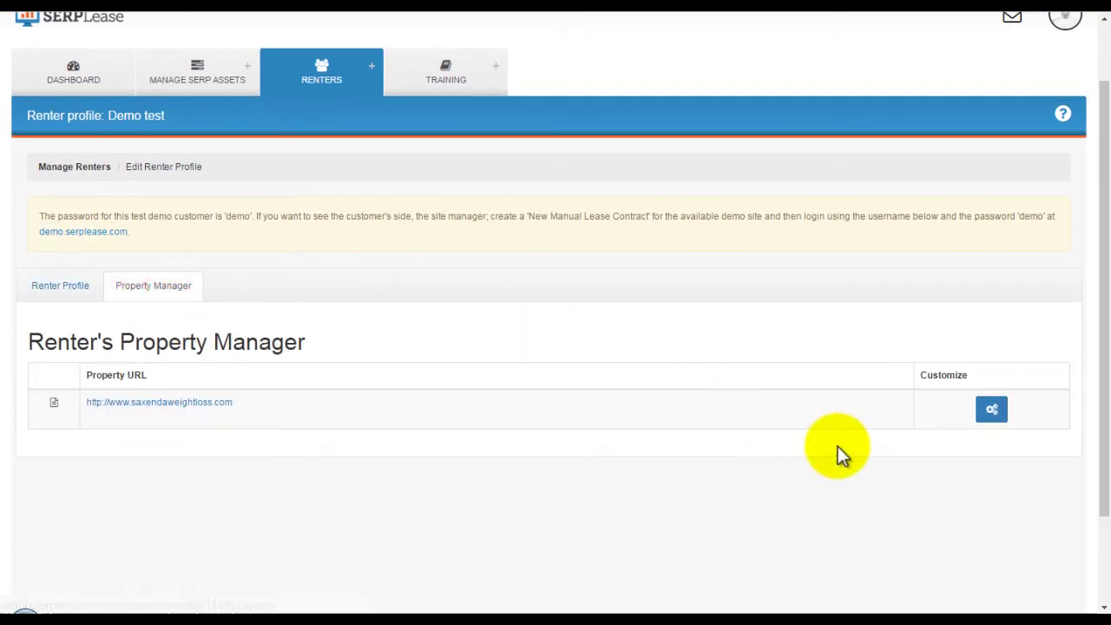
{"action": "left_click", "coordinate": [988, 408]}
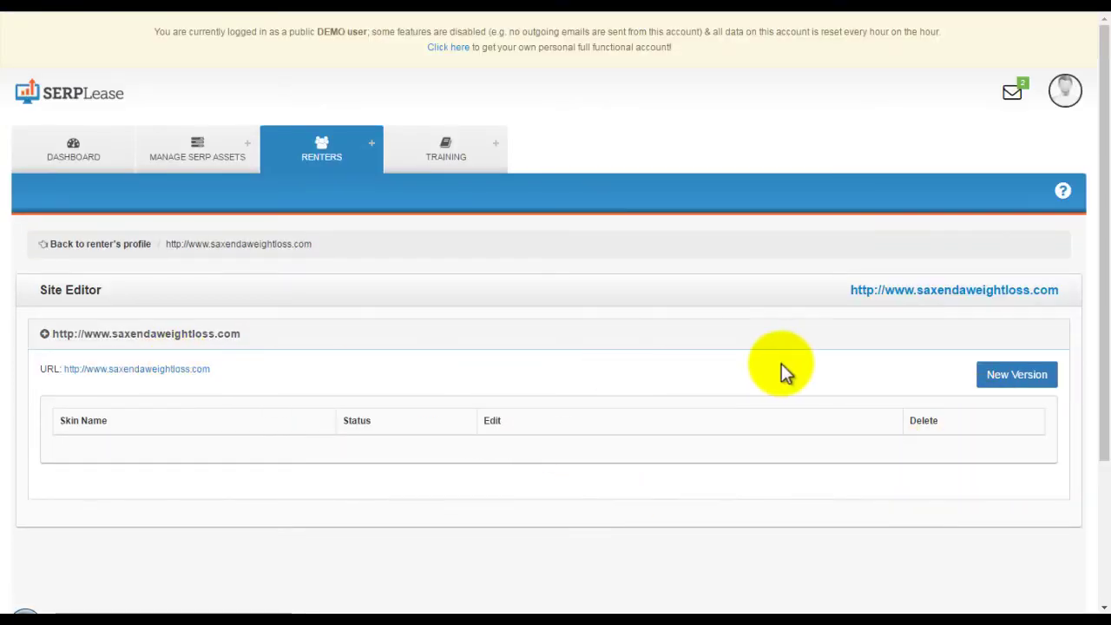
{"action": "left_click", "coordinate": [1011, 374]}
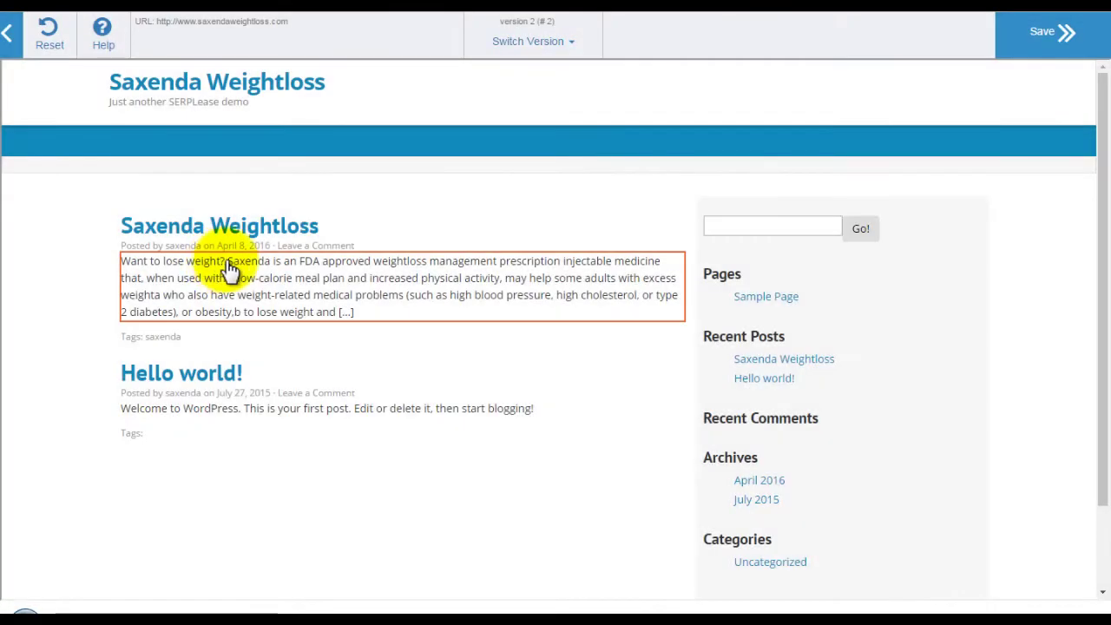
Change the site title to 'Some Other Title' and the tagline to 'This is our SKIN technology'.
{"action": "left_click", "coordinate": [321, 84]}
{"action": "left_click", "coordinate": [396, 92]}
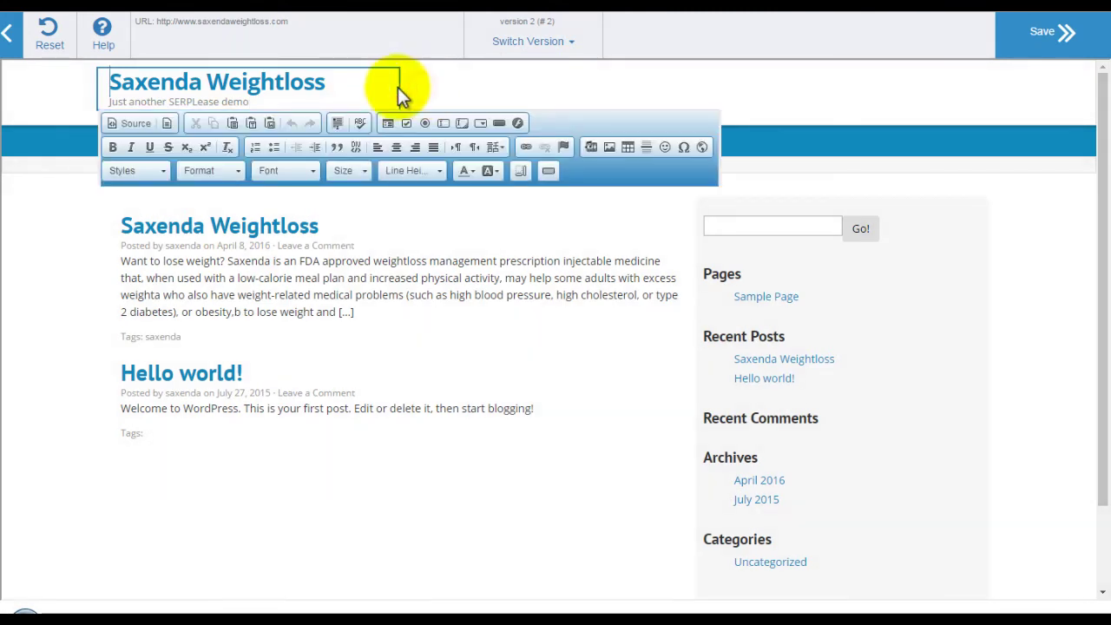
{"action": "left_click_drag", "start_coordinate": [252, 102], "coordinate": [109, 102]}
{"action": "type", "text": "This is our SKIN technology"}
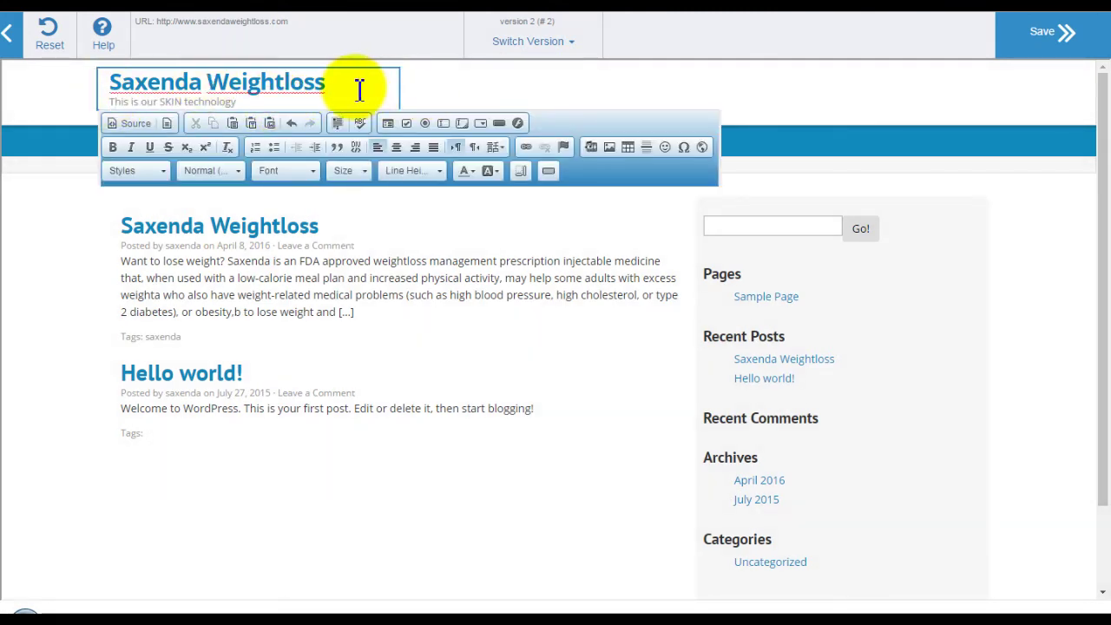
{"action": "left_click_drag", "start_coordinate": [359, 90], "coordinate": [112, 89]}
{"action": "type", "text": "Some Other Title"}
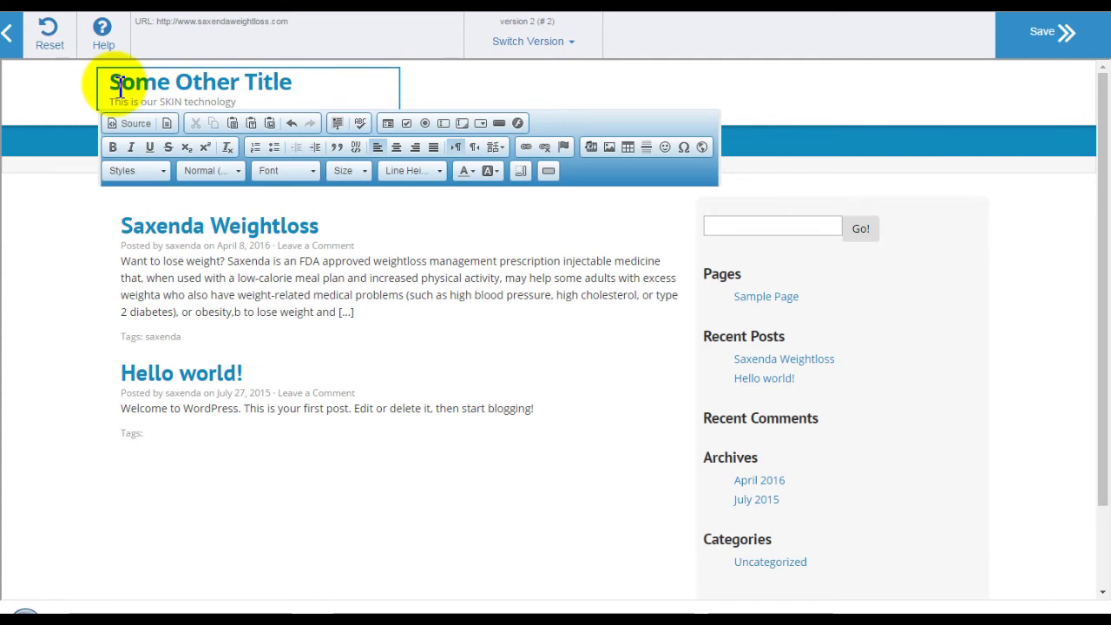
{"action": "left_click", "coordinate": [55, 235]}
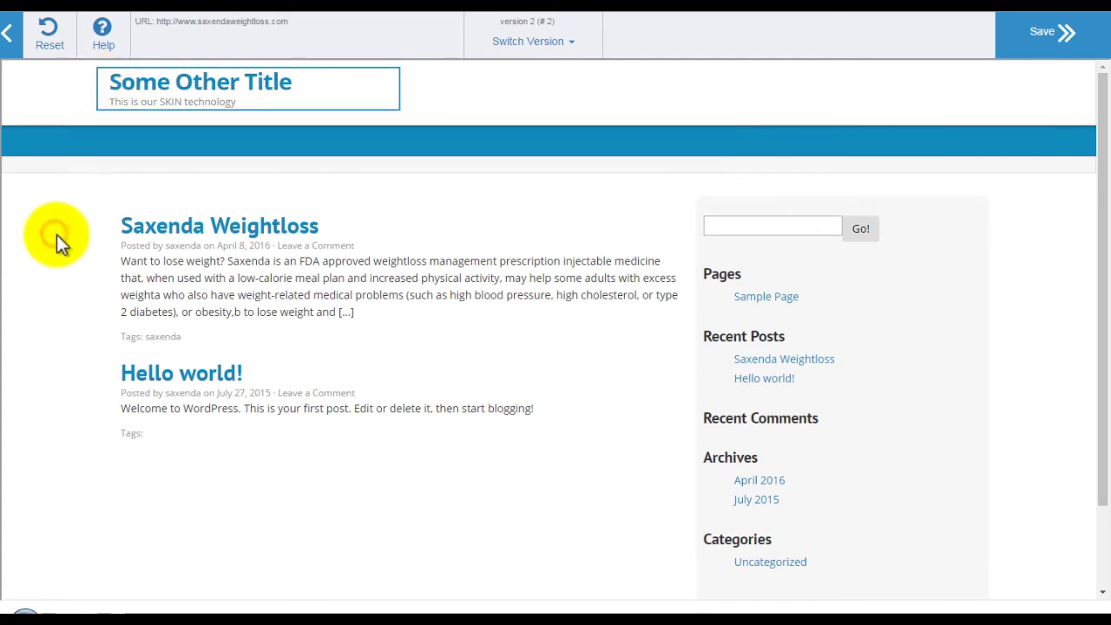
Set the post excerpt's font-weight to bold in its CSS editor.
{"action": "left_click", "coordinate": [359, 293]}
{"action": "left_click", "coordinate": [425, 332]}
{"action": "left_click", "coordinate": [430, 297]}
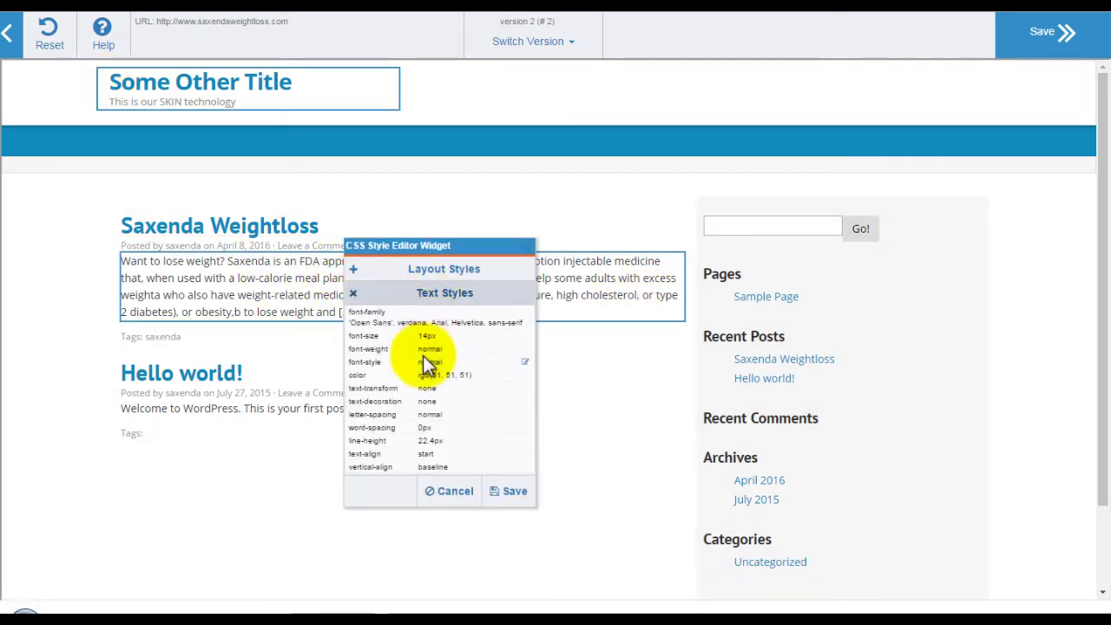
{"action": "left_click", "coordinate": [520, 349]}
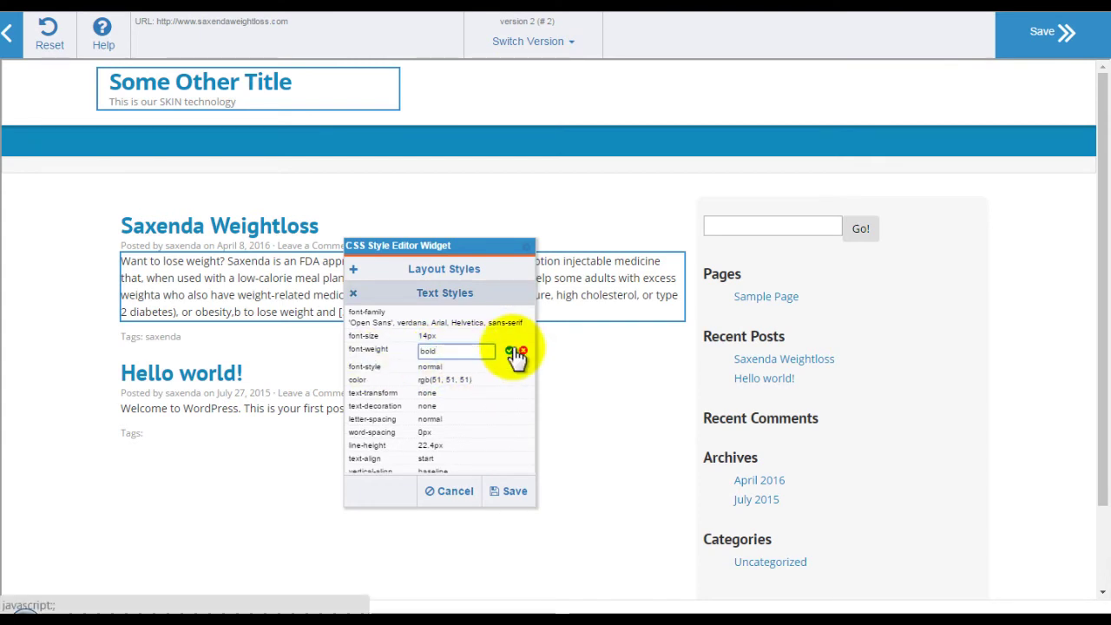
{"action": "left_click", "coordinate": [511, 351]}
{"action": "left_click", "coordinate": [510, 491]}
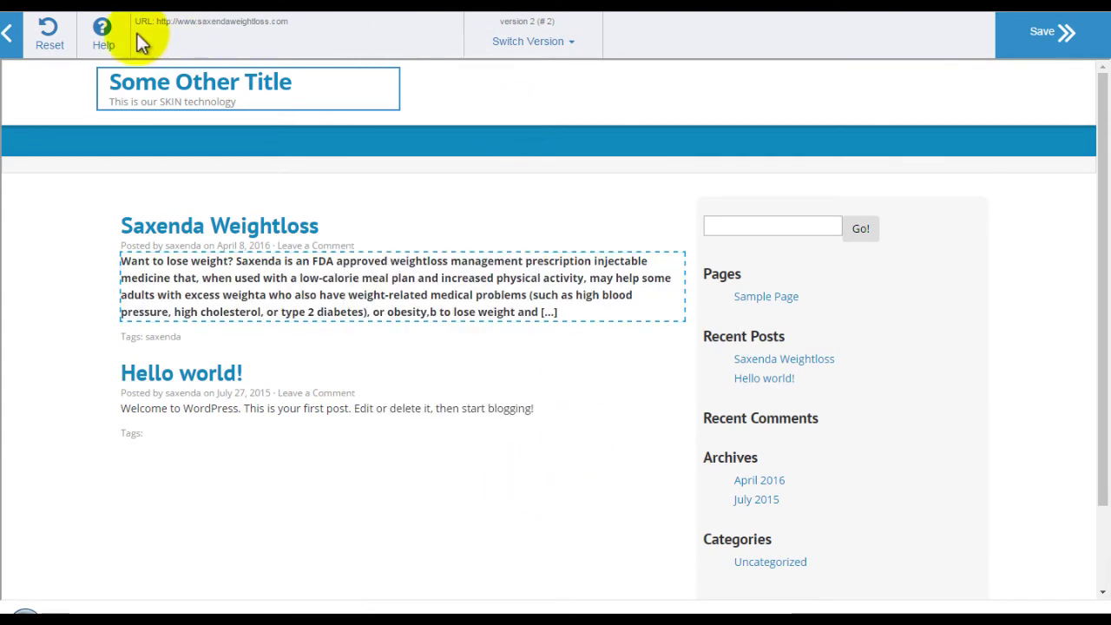
Save the skin and view the new unpaid USD 50.00 invoice #6653.
{"action": "left_click", "coordinate": [1045, 43]}
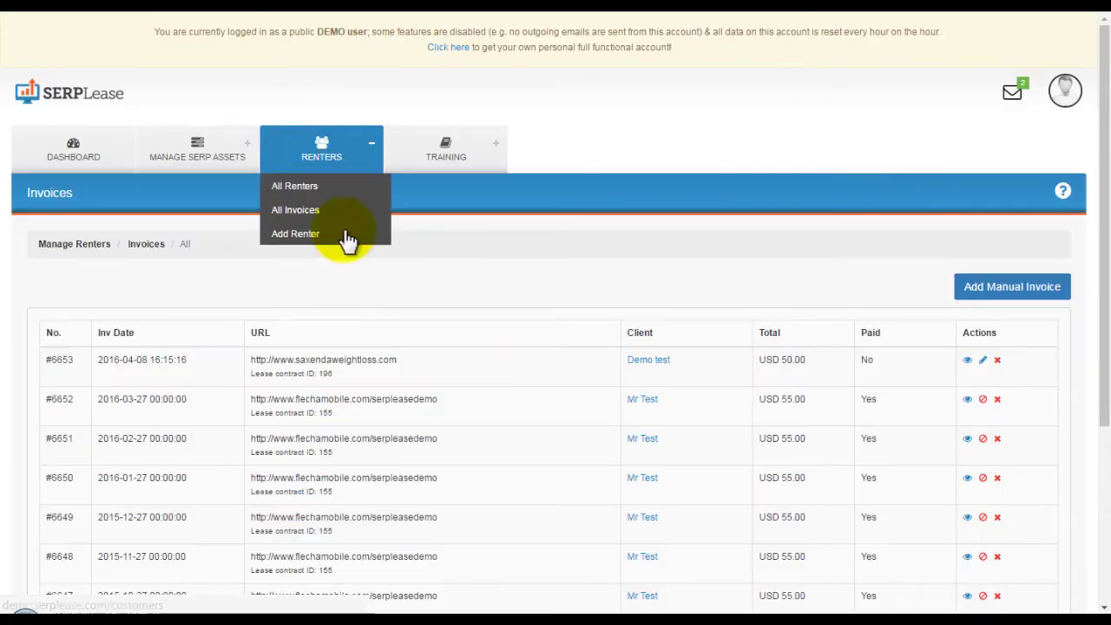
{"action": "scroll", "coordinate": [540, 411], "scroll_direction": "down", "scroll_amount": 1}
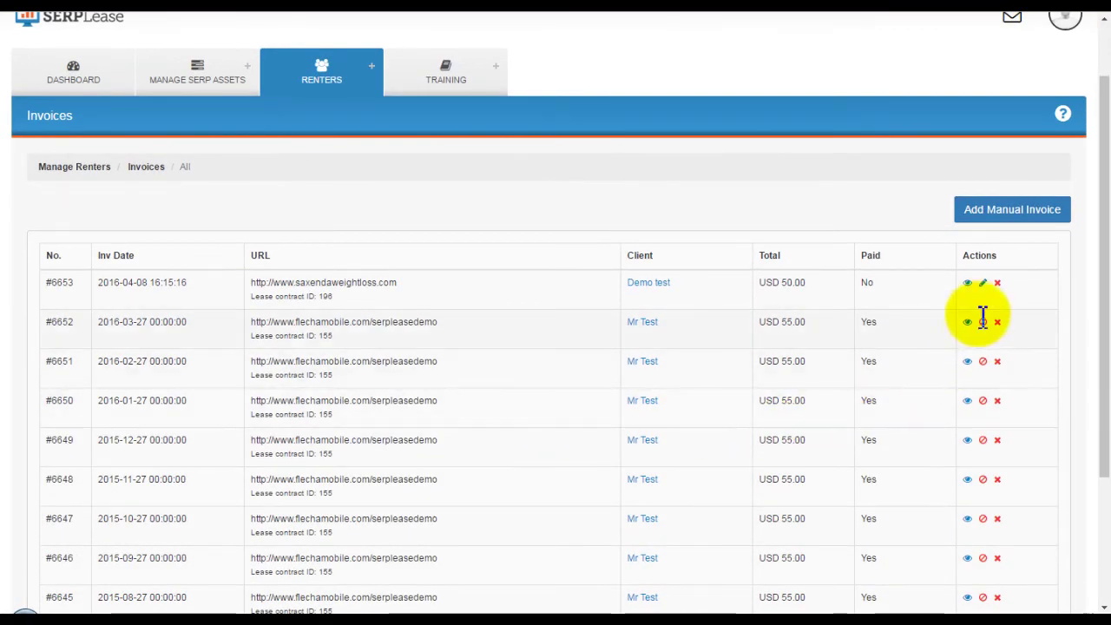
{"action": "left_click", "coordinate": [967, 283]}
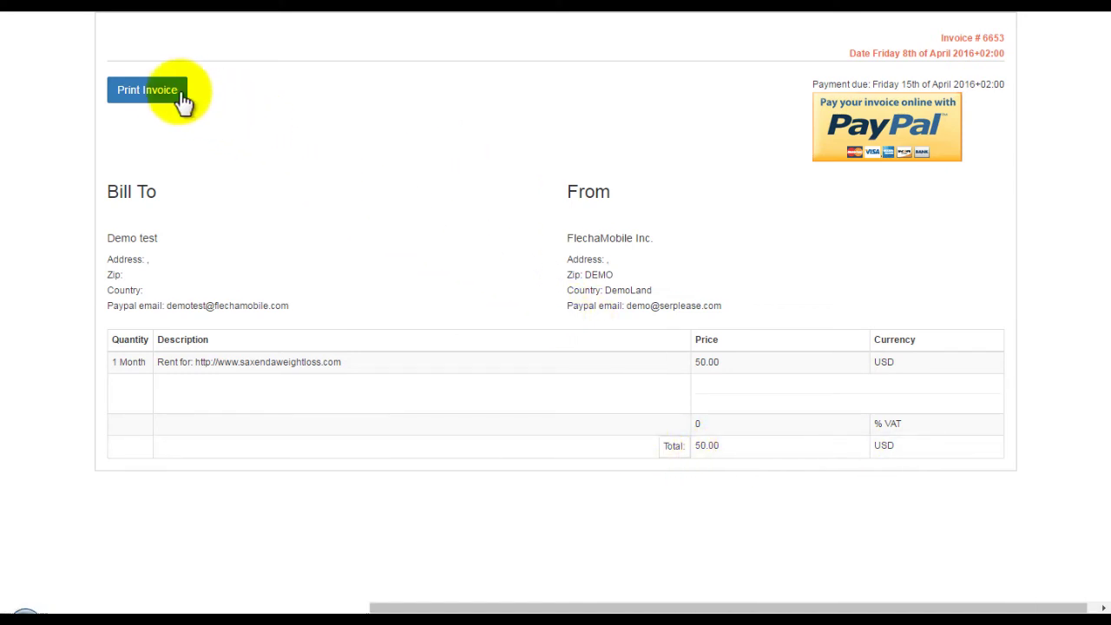
{"action": "key", "text": "ctrl+w"}
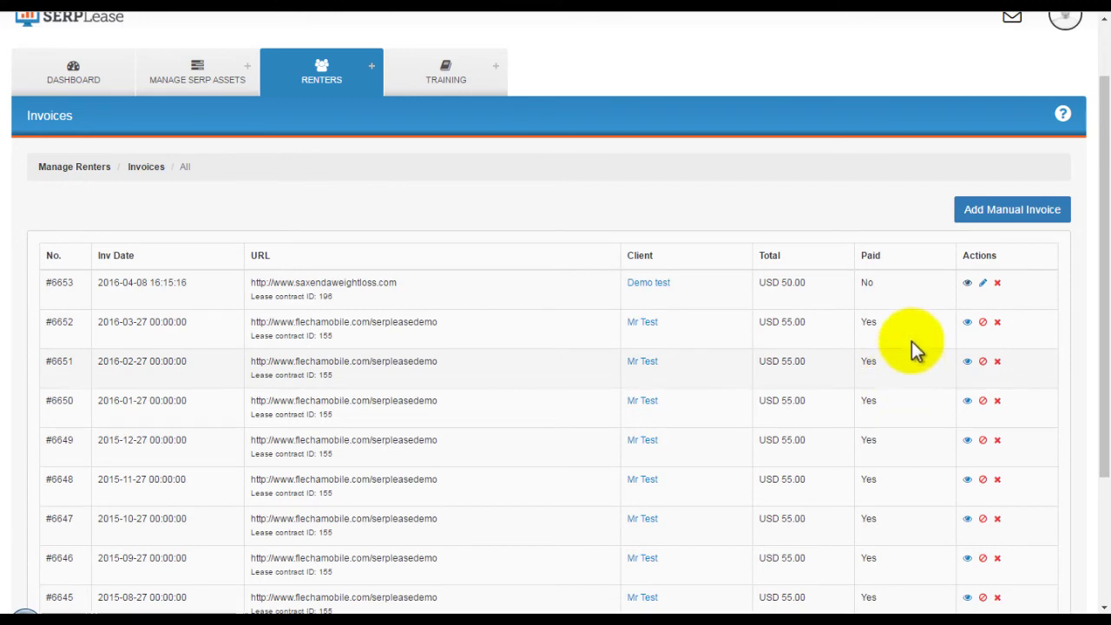
Fill a manual invoice for the test renter's flechamobile lease contract, then close the form.
{"action": "left_click", "coordinate": [987, 210]}
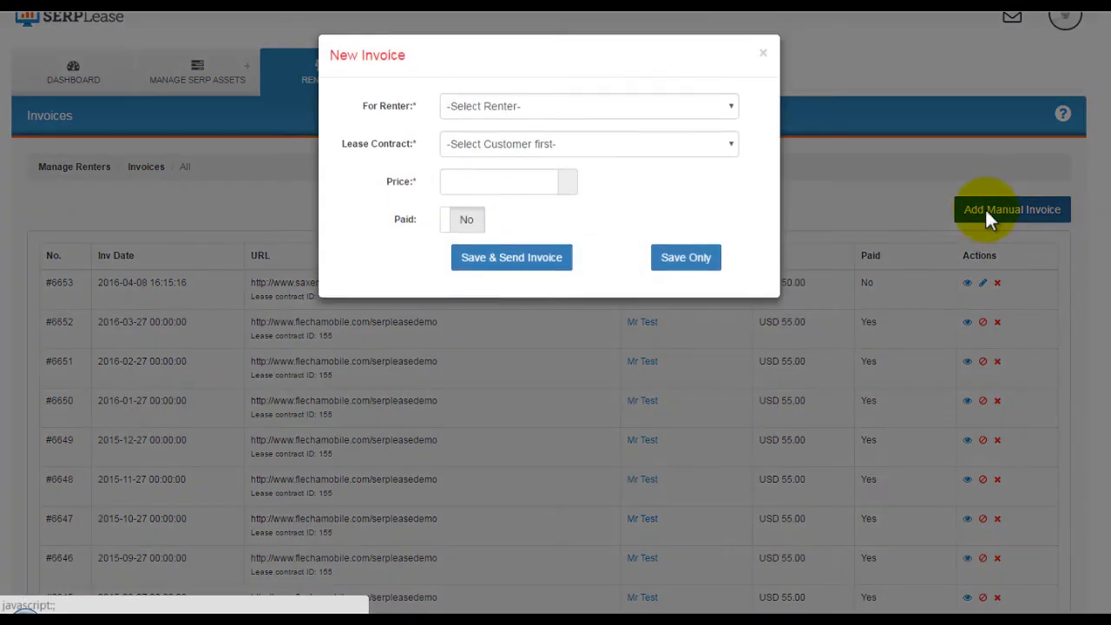
{"action": "left_click", "coordinate": [623, 111]}
{"action": "left_click", "coordinate": [617, 142]}
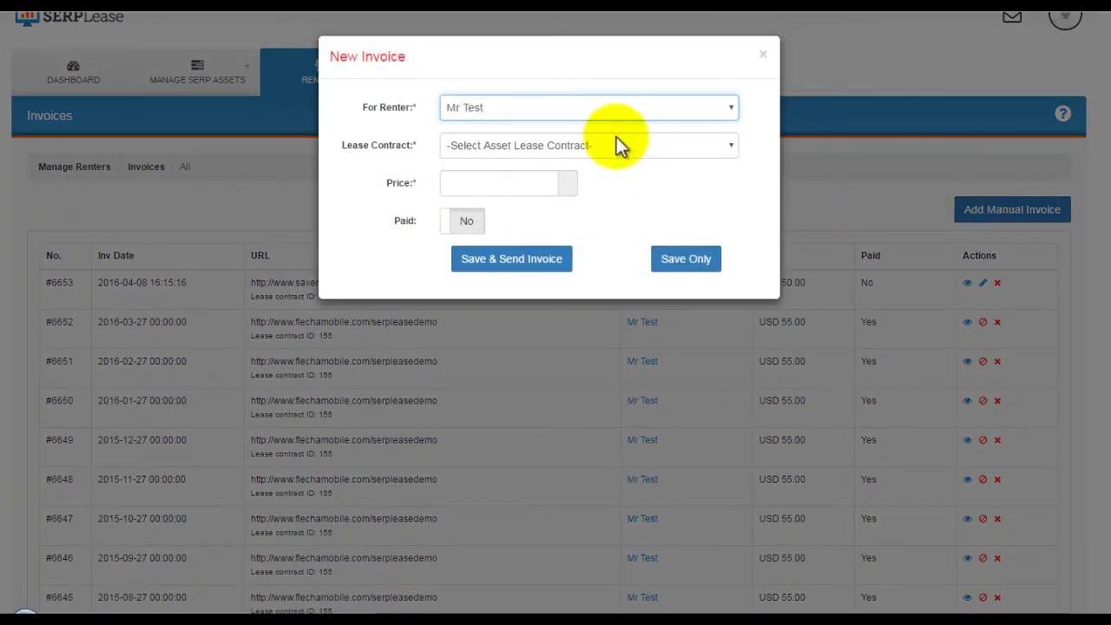
{"action": "left_click", "coordinate": [616, 146]}
{"action": "left_click", "coordinate": [531, 180]}
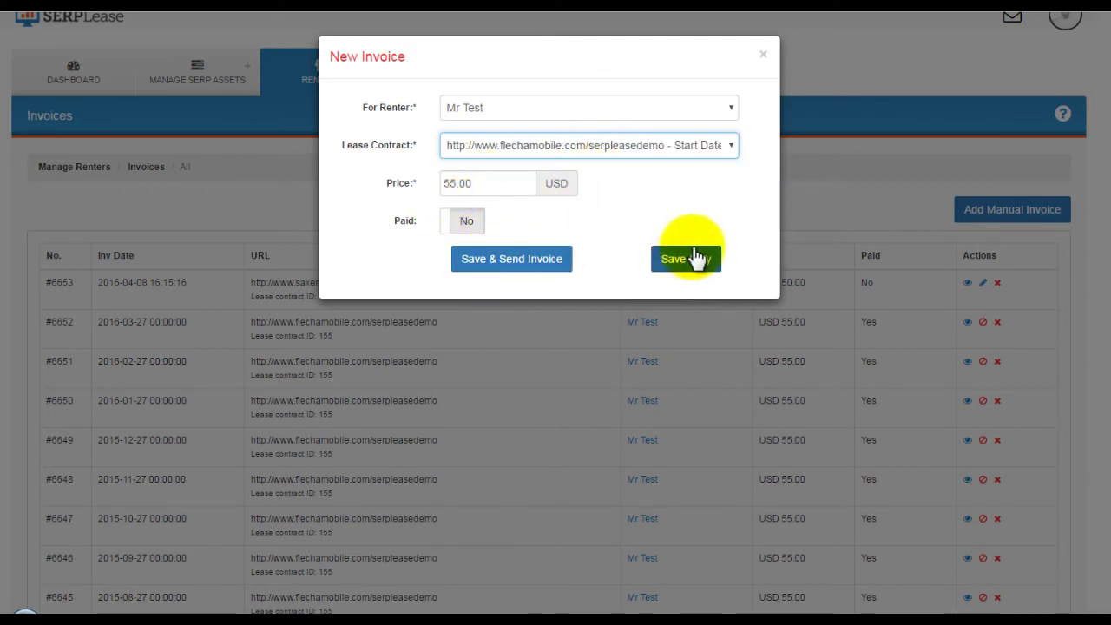
{"action": "left_click", "coordinate": [763, 56]}
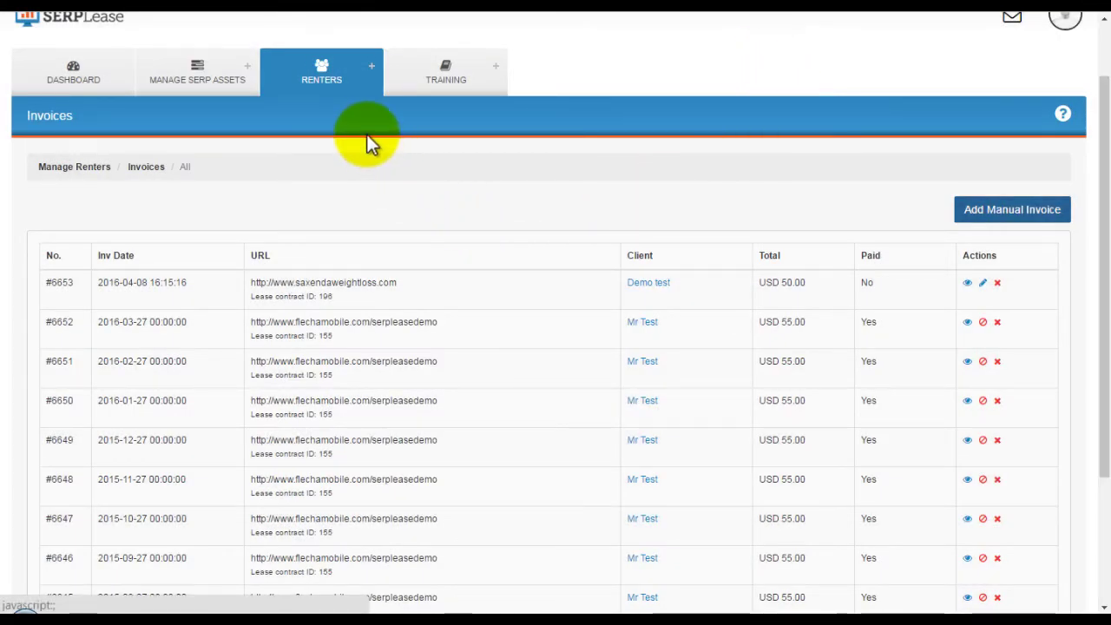
{"action": "left_click", "coordinate": [448, 79]}
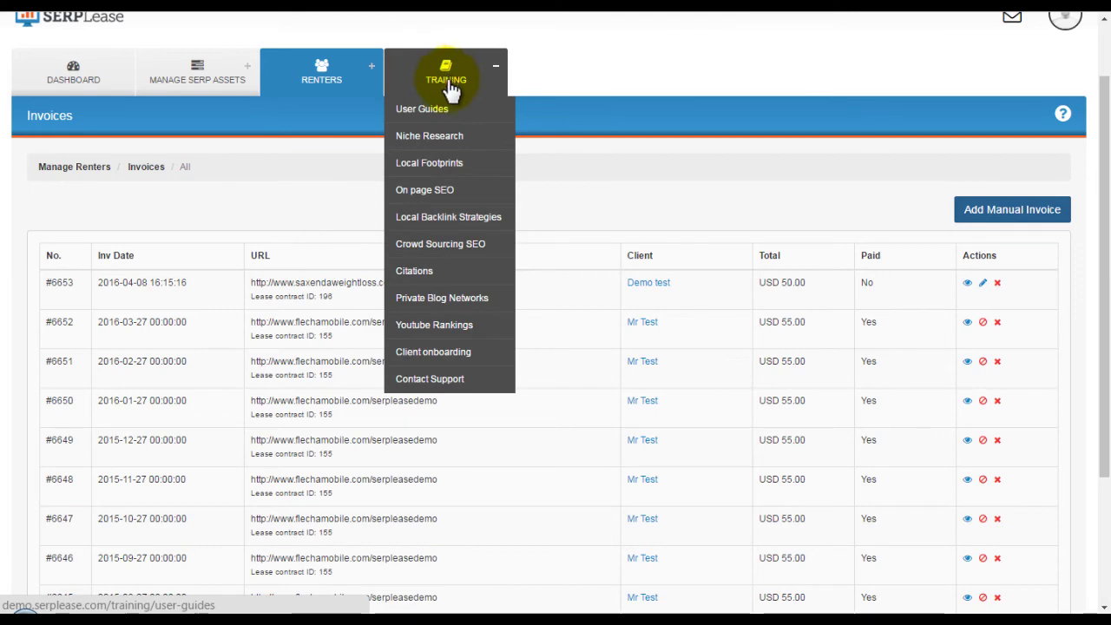
Browse the user guides and the Niche Research and Local Footprints training modules.
{"action": "left_click", "coordinate": [449, 81]}
{"action": "scroll", "coordinate": [382, 308], "scroll_direction": "down", "scroll_amount": 2}
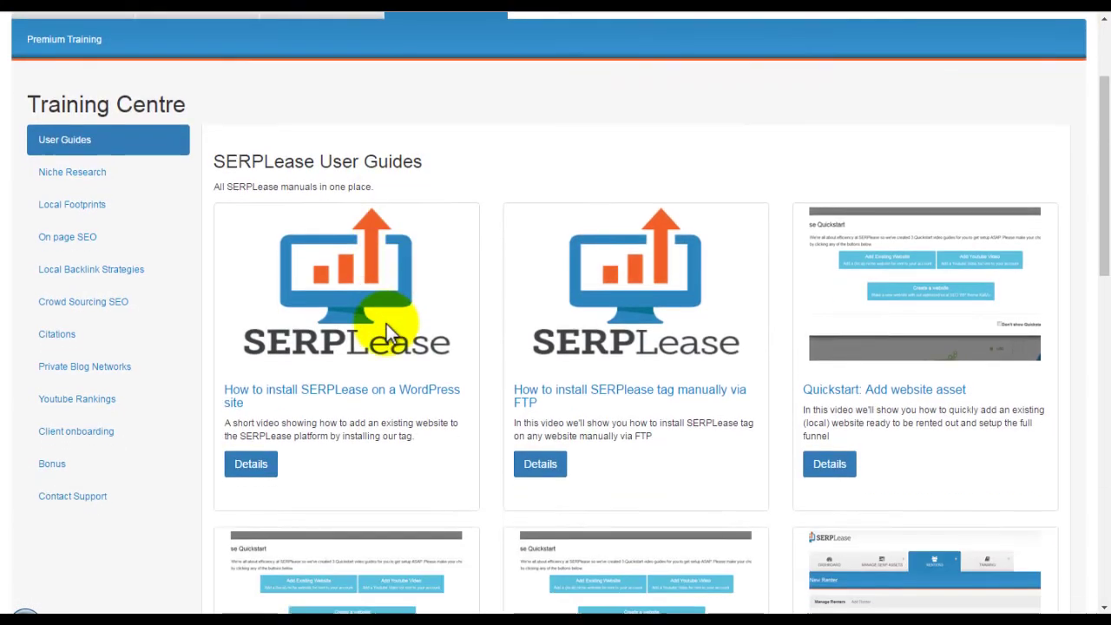
{"action": "left_click", "coordinate": [97, 176]}
{"action": "scroll", "coordinate": [486, 348], "scroll_direction": "down", "scroll_amount": 5}
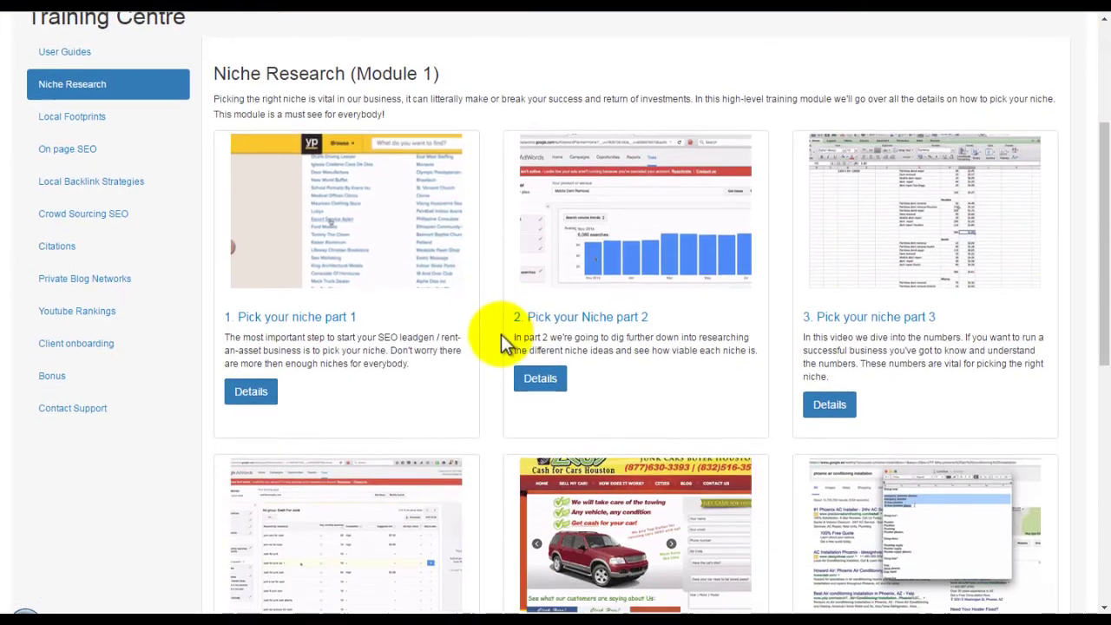
{"action": "scroll", "coordinate": [464, 373], "scroll_direction": "down", "scroll_amount": 3}
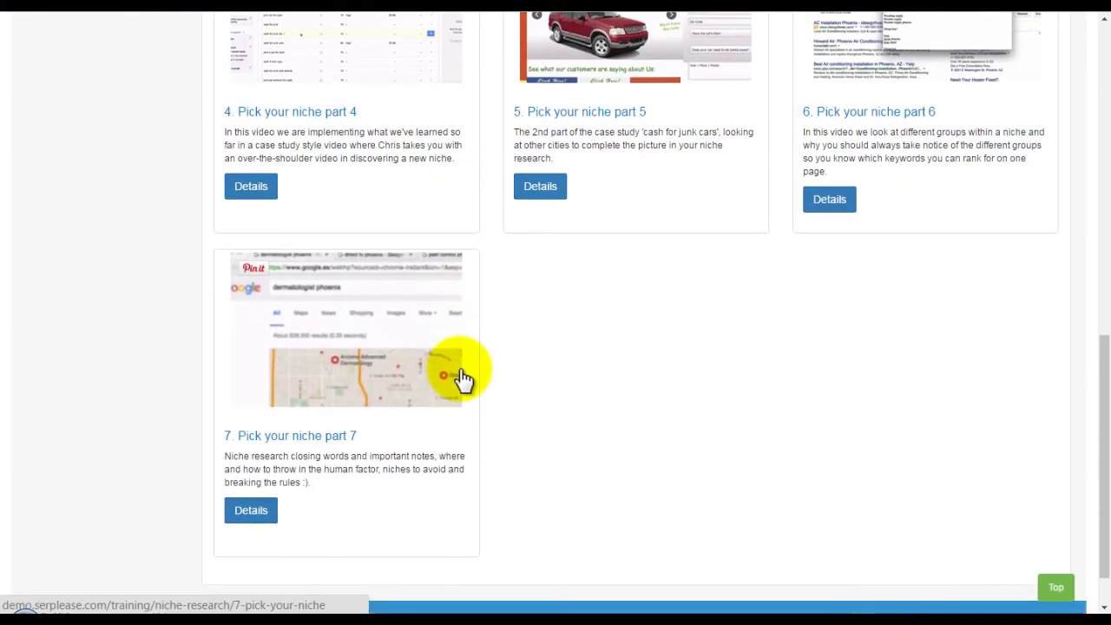
{"action": "scroll", "coordinate": [459, 377], "scroll_direction": "up", "scroll_amount": 1}
{"action": "scroll", "coordinate": [463, 378], "scroll_direction": "up", "scroll_amount": 4}
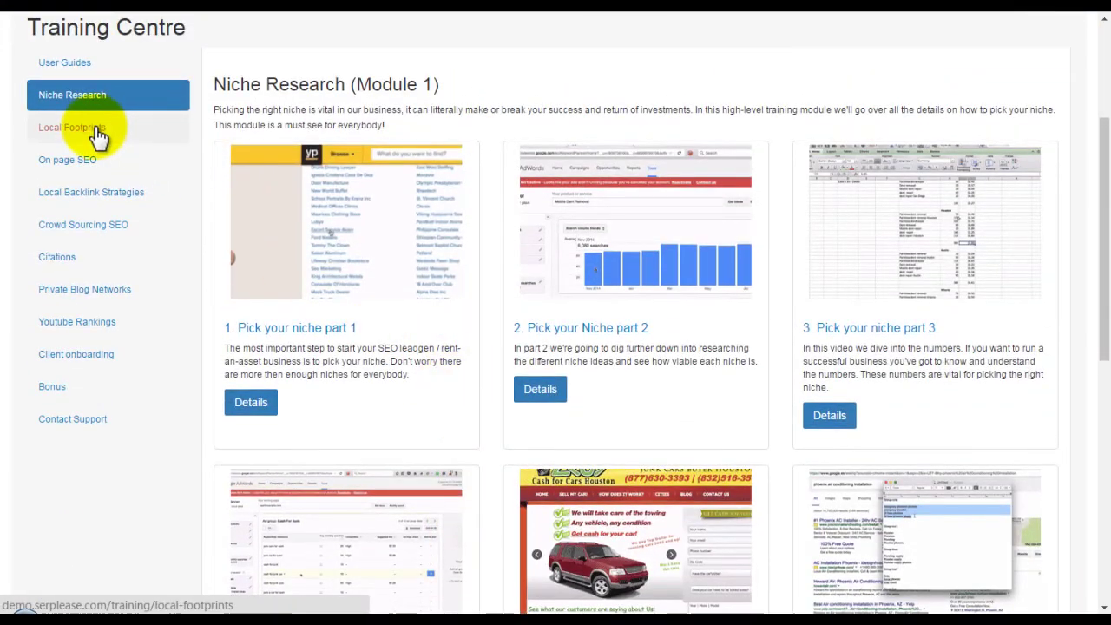
{"action": "left_click", "coordinate": [98, 136]}
{"action": "scroll", "coordinate": [462, 356], "scroll_direction": "down", "scroll_amount": 5}
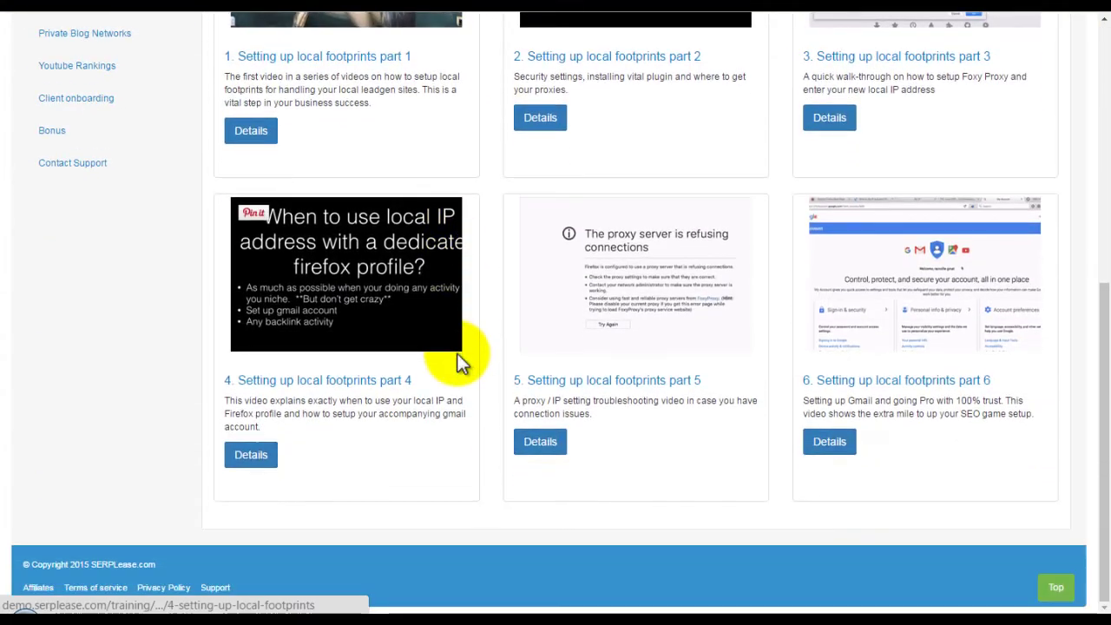
{"action": "scroll", "coordinate": [457, 353], "scroll_direction": "up", "scroll_amount": 6}
Browse the On page SEO, Local Backlink Strategies and Crowd Sourcing SEO modules.
{"action": "left_click", "coordinate": [85, 214]}
{"action": "scroll", "coordinate": [430, 348], "scroll_direction": "down", "scroll_amount": 8}
{"action": "scroll", "coordinate": [434, 359], "scroll_direction": "down", "scroll_amount": 2}
{"action": "scroll", "coordinate": [434, 359], "scroll_direction": "up", "scroll_amount": 10}
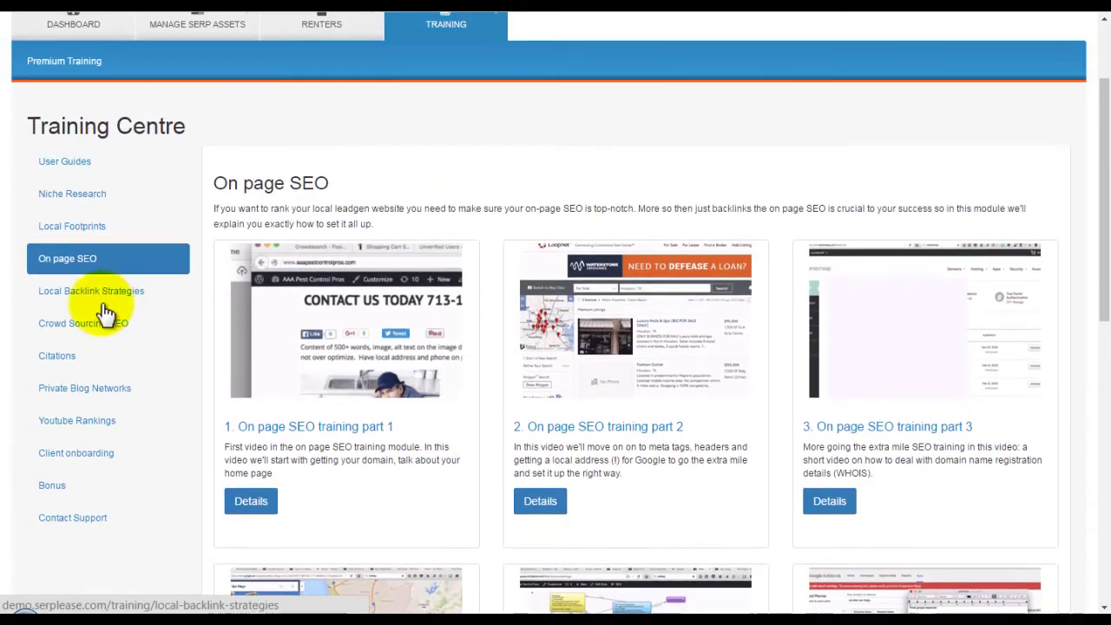
{"action": "left_click", "coordinate": [87, 293]}
{"action": "scroll", "coordinate": [461, 355], "scroll_direction": "down", "scroll_amount": 10}
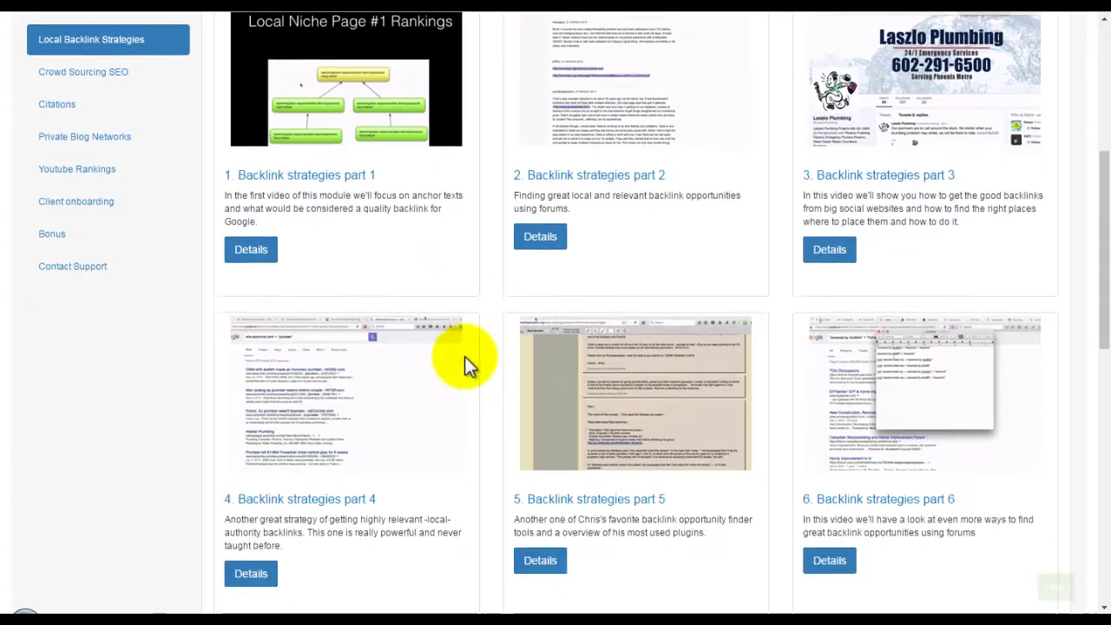
{"action": "scroll", "coordinate": [468, 366], "scroll_direction": "down", "scroll_amount": 2}
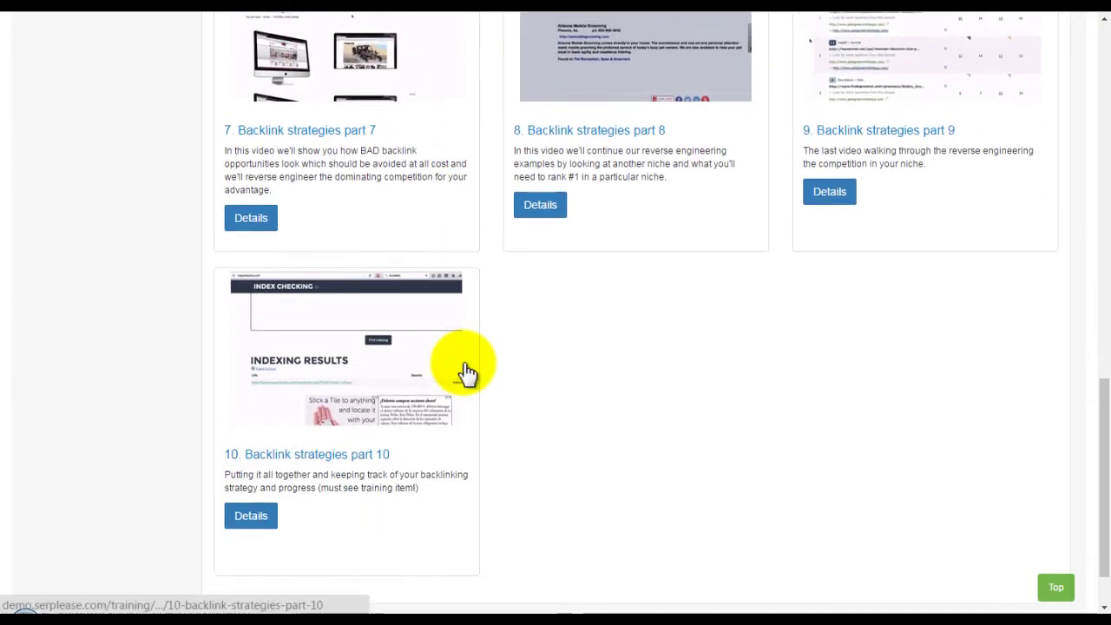
{"action": "scroll", "coordinate": [464, 365], "scroll_direction": "up", "scroll_amount": 9}
{"action": "scroll", "coordinate": [462, 363], "scroll_direction": "up", "scroll_amount": 2}
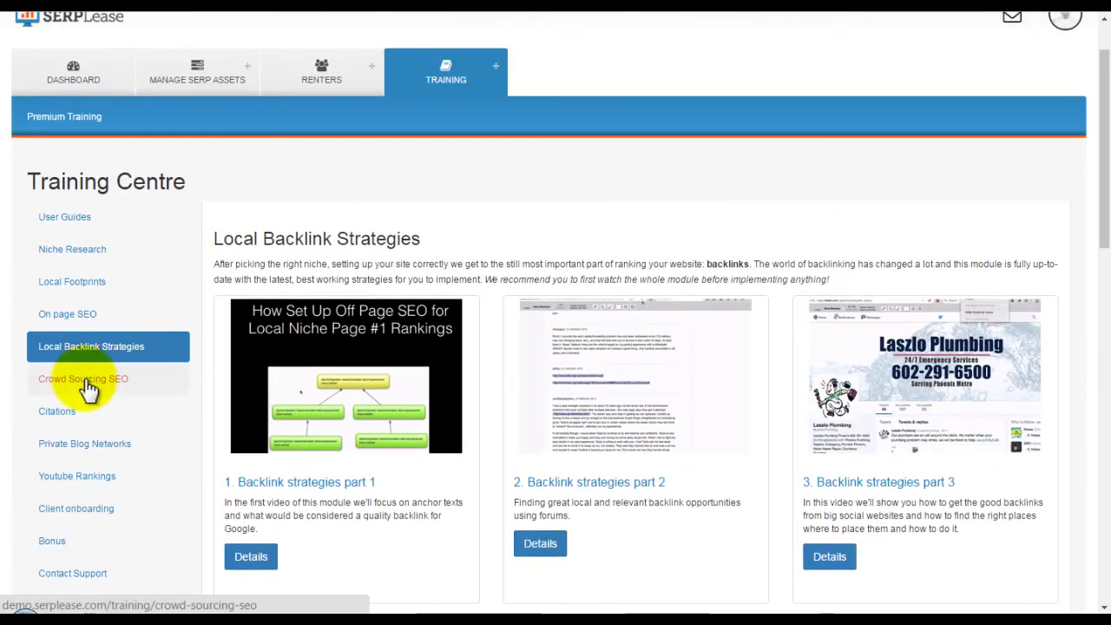
{"action": "left_click", "coordinate": [88, 380]}
{"action": "scroll", "coordinate": [523, 401], "scroll_direction": "down", "scroll_amount": 3}
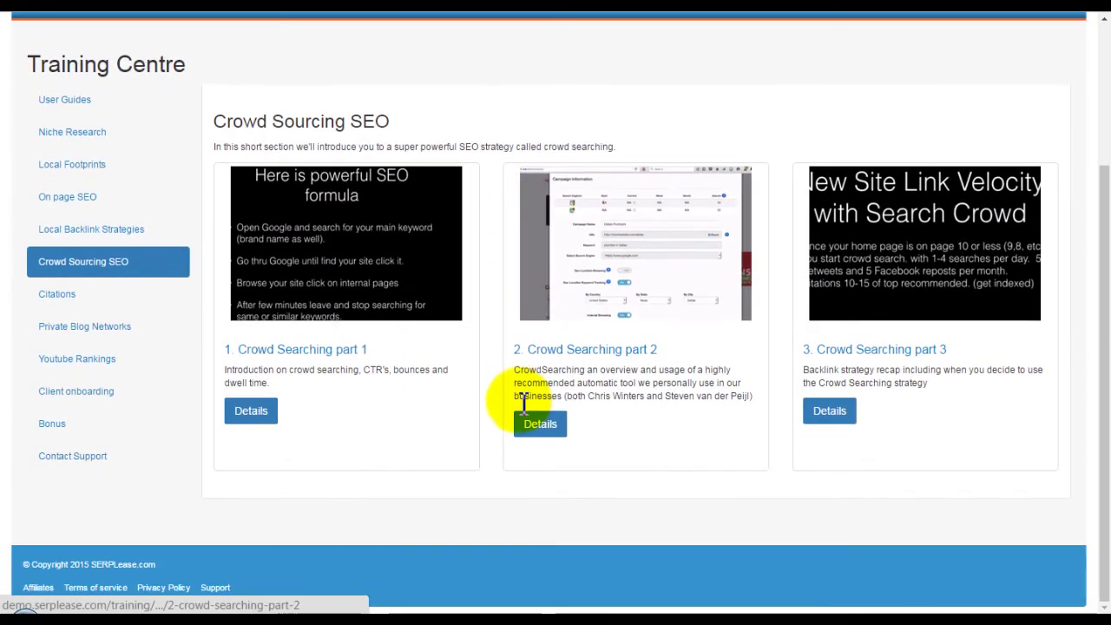
Browse the Citations and Private Blog Networks modules, opening the part 8 PBN lesson.
{"action": "left_click", "coordinate": [69, 296]}
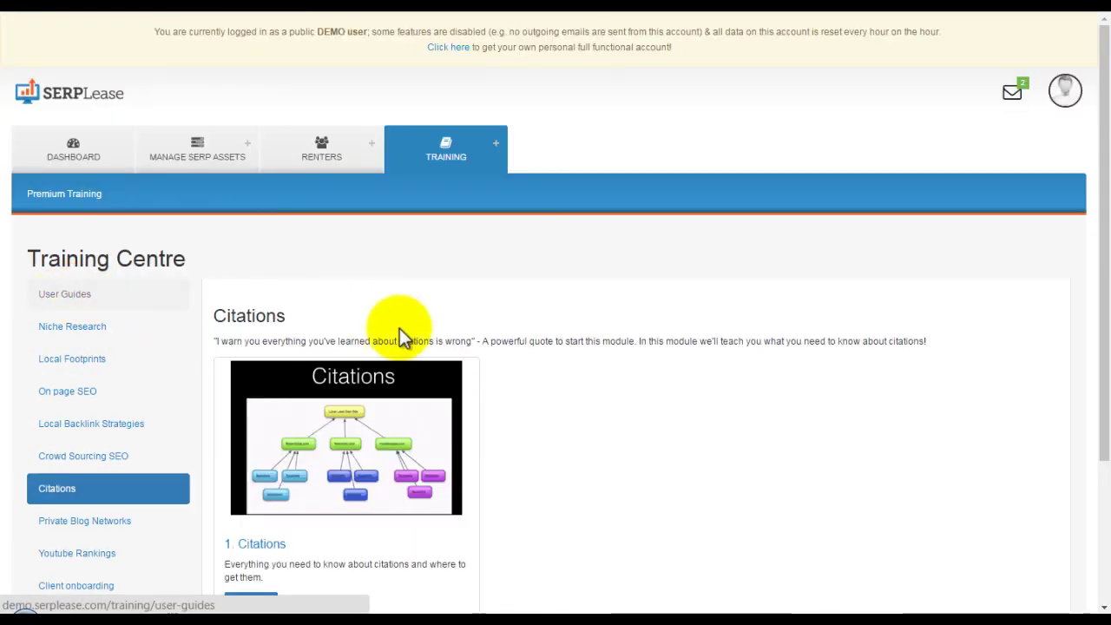
{"action": "scroll", "coordinate": [379, 330], "scroll_direction": "down", "scroll_amount": 3}
{"action": "left_click", "coordinate": [122, 375]}
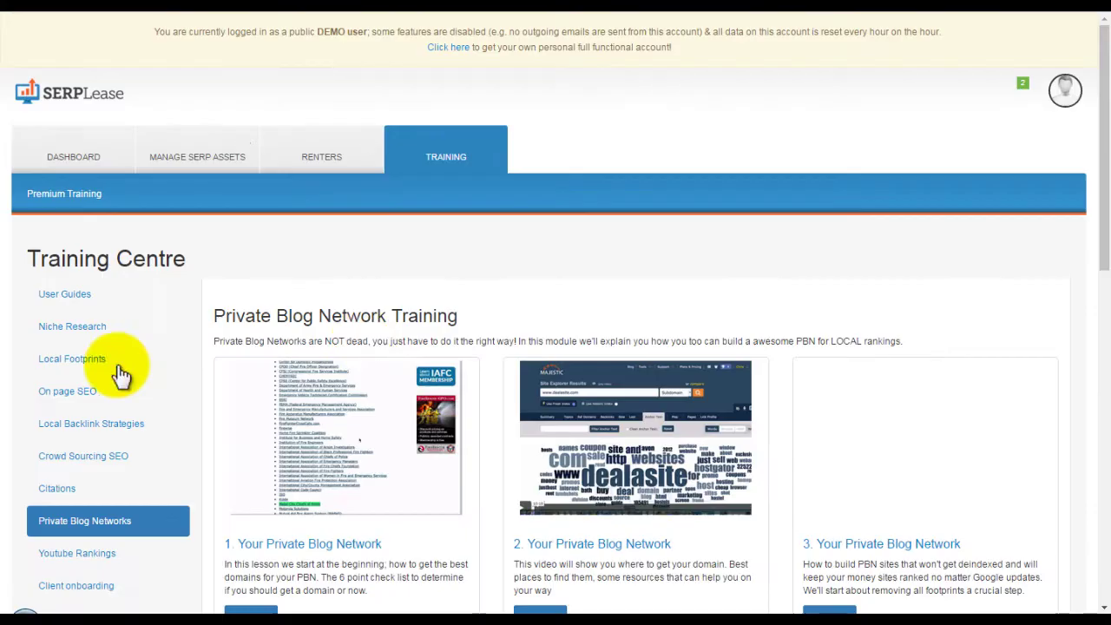
{"action": "scroll", "coordinate": [556, 343], "scroll_direction": "down", "scroll_amount": 7}
{"action": "scroll", "coordinate": [560, 341], "scroll_direction": "down", "scroll_amount": 3}
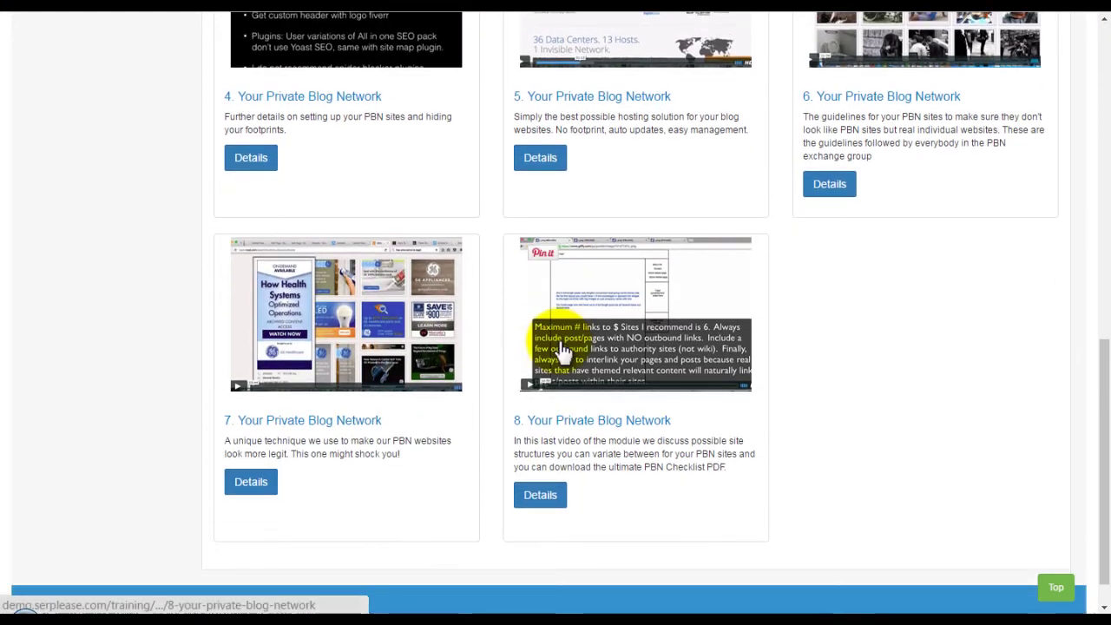
{"action": "left_click", "coordinate": [542, 310]}
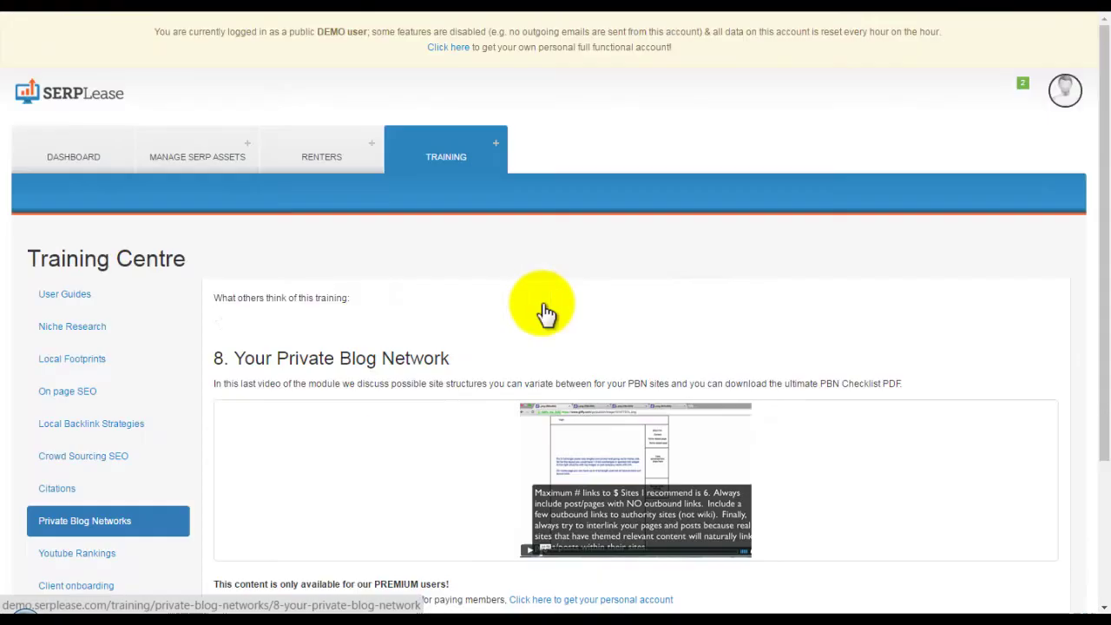
{"action": "scroll", "coordinate": [457, 383], "scroll_direction": "down", "scroll_amount": 2}
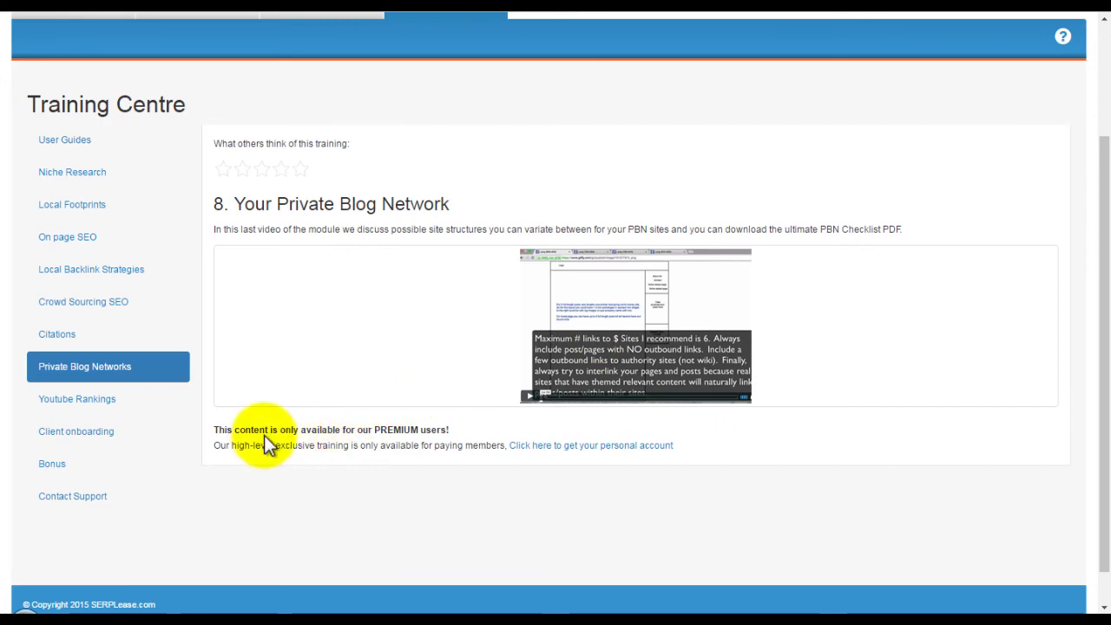
Browse the Youtube Rankings and Client onboarding training modules.
{"action": "left_click", "coordinate": [105, 401]}
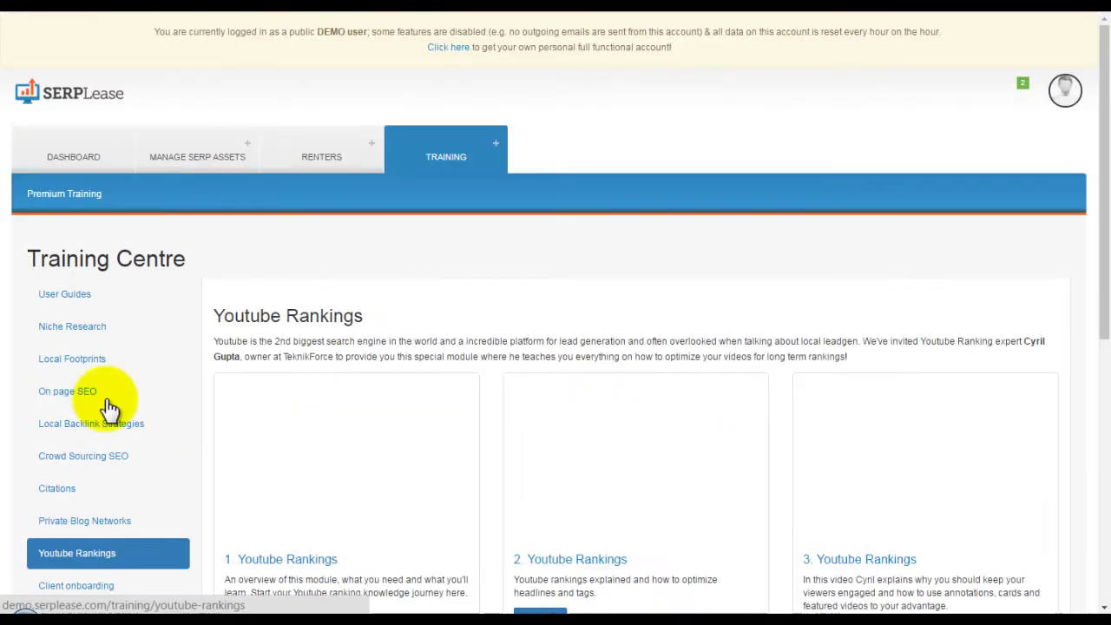
{"action": "scroll", "coordinate": [580, 352], "scroll_direction": "down", "scroll_amount": 3}
{"action": "scroll", "coordinate": [610, 241], "scroll_direction": "down", "scroll_amount": 3}
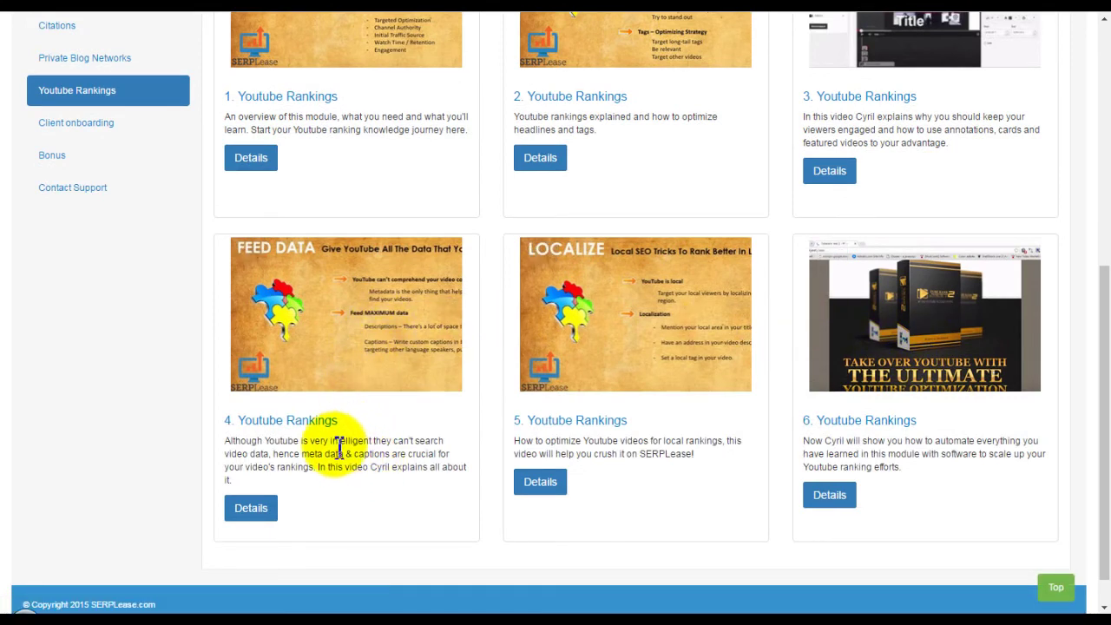
{"action": "scroll", "coordinate": [263, 398], "scroll_direction": "up", "scroll_amount": 3}
{"action": "left_click", "coordinate": [80, 352]}
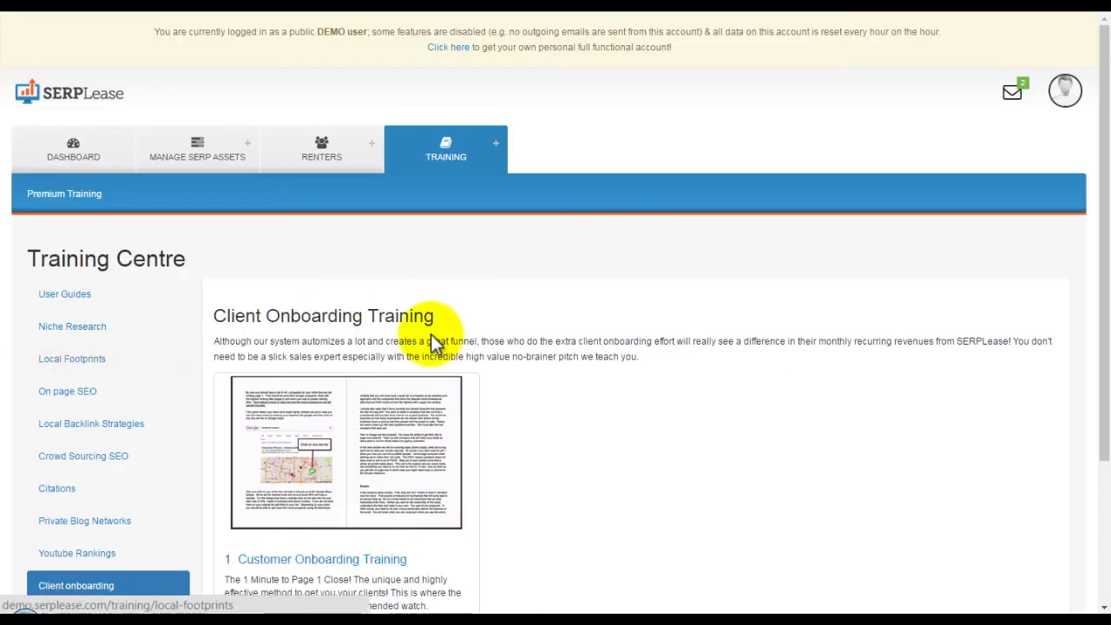
{"action": "scroll", "coordinate": [443, 343], "scroll_direction": "down", "scroll_amount": 3}
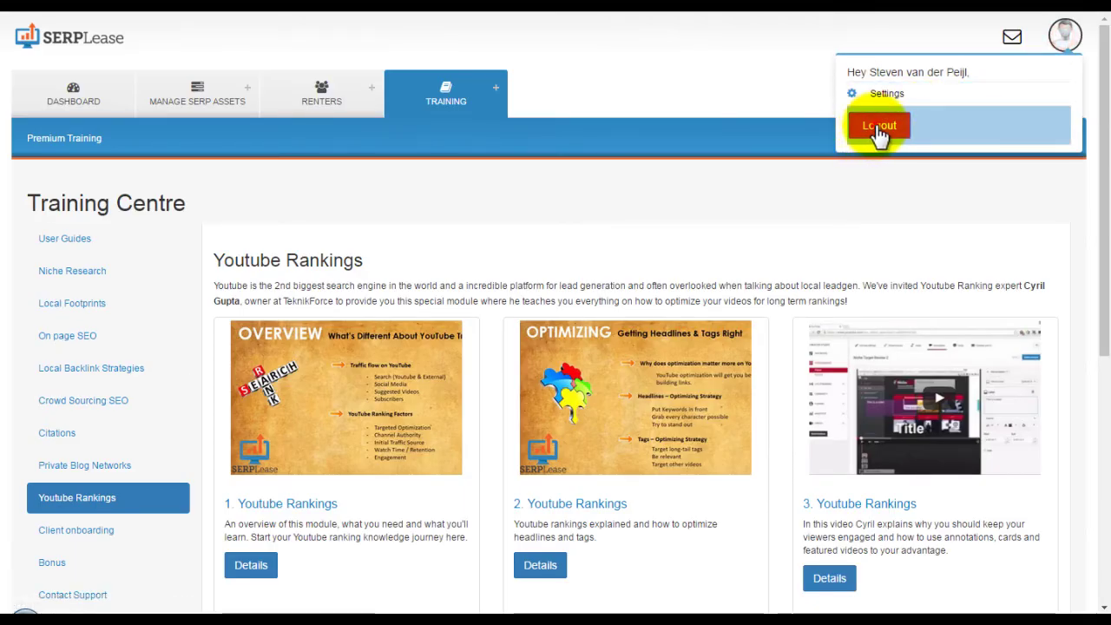
Log out of the owner account, log in with the saved renter login, and view Property Manager.
{"action": "left_click", "coordinate": [879, 127]}
{"action": "left_click", "coordinate": [563, 278]}
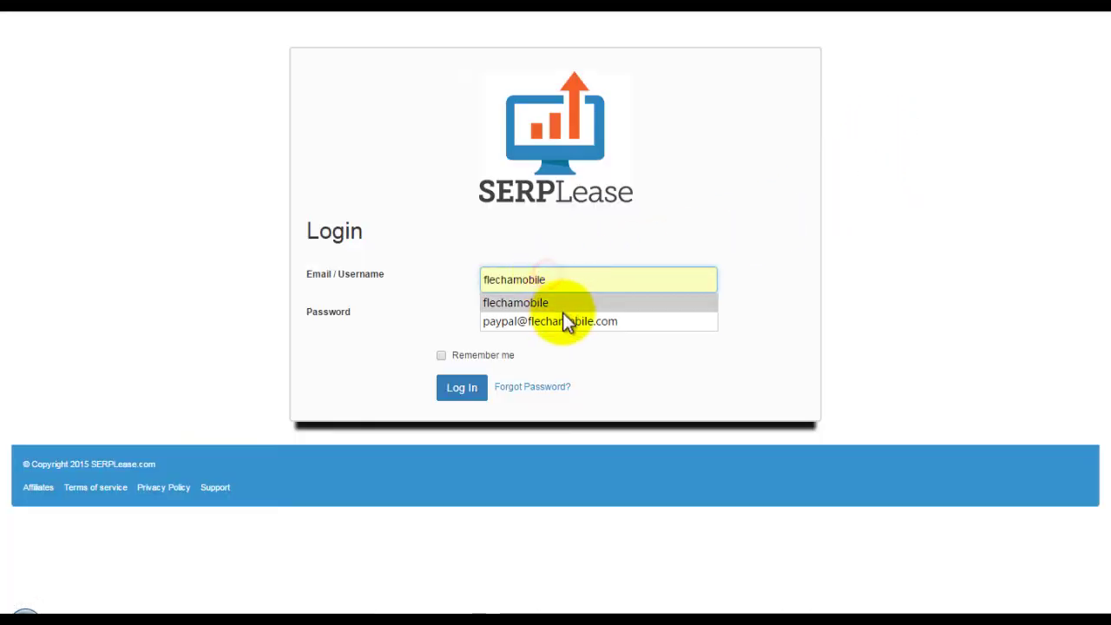
{"action": "left_click", "coordinate": [565, 320]}
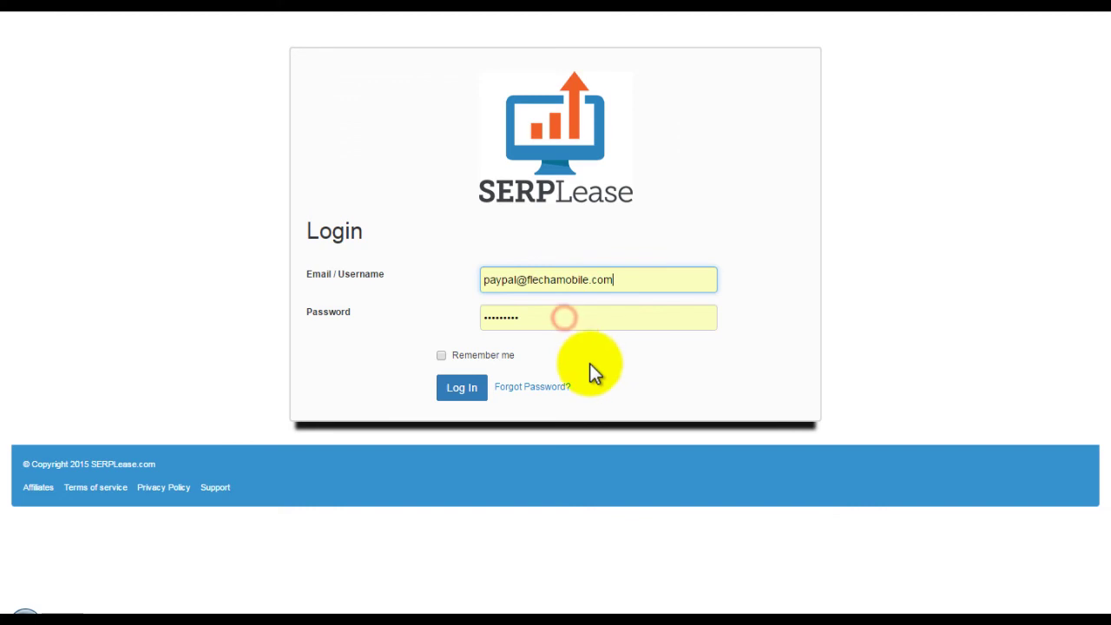
{"action": "left_click", "coordinate": [456, 396]}
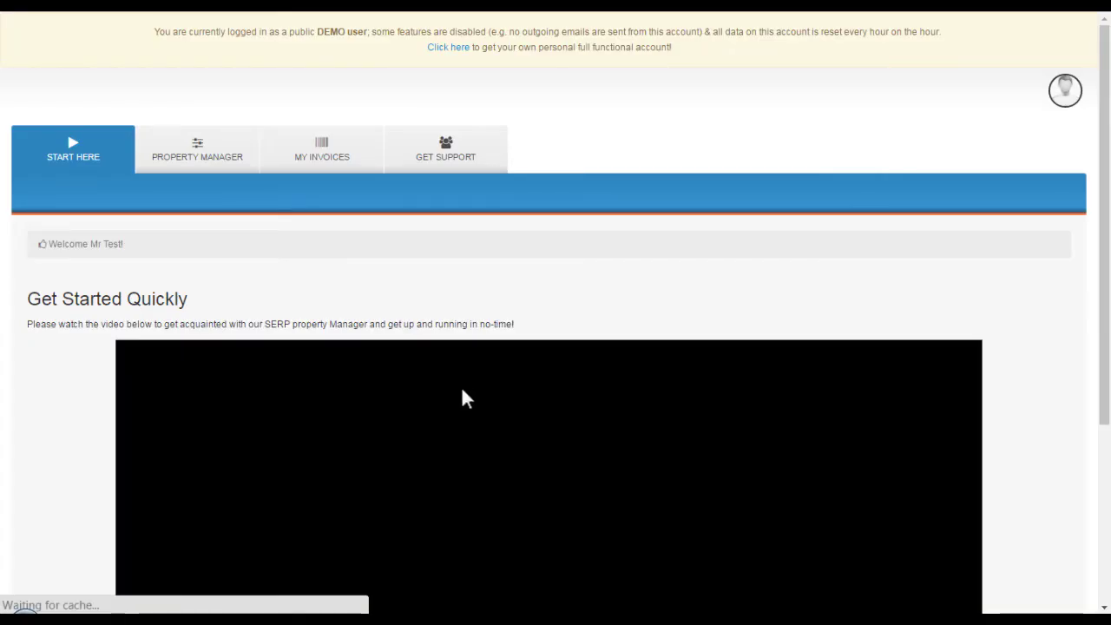
{"action": "scroll", "coordinate": [54, 368], "scroll_direction": "down", "scroll_amount": 3}
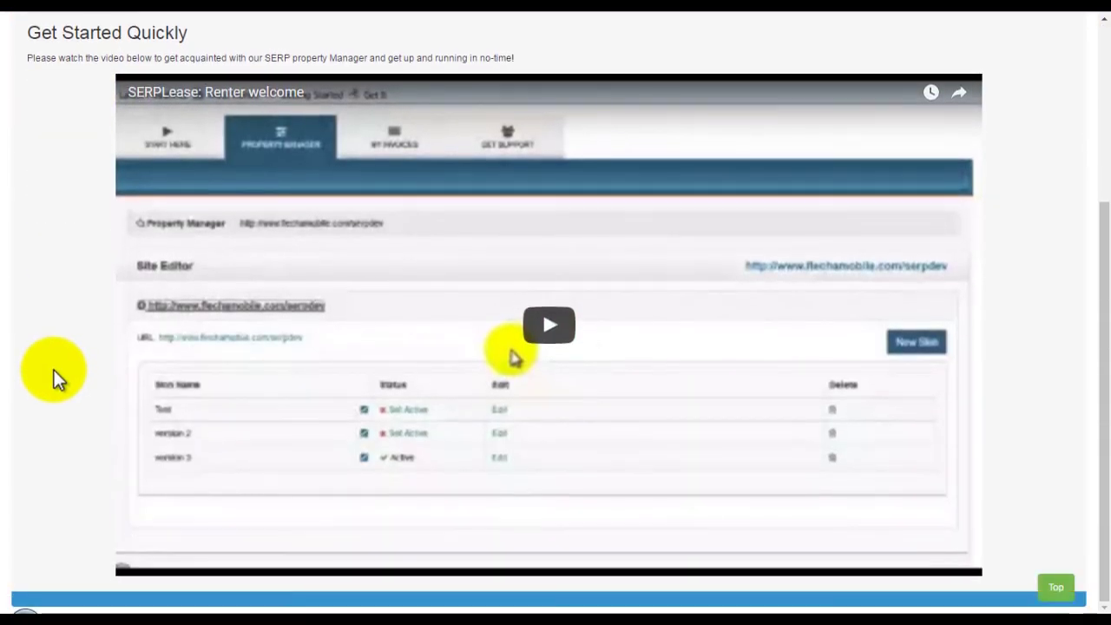
{"action": "scroll", "coordinate": [53, 370], "scroll_direction": "up", "scroll_amount": 3}
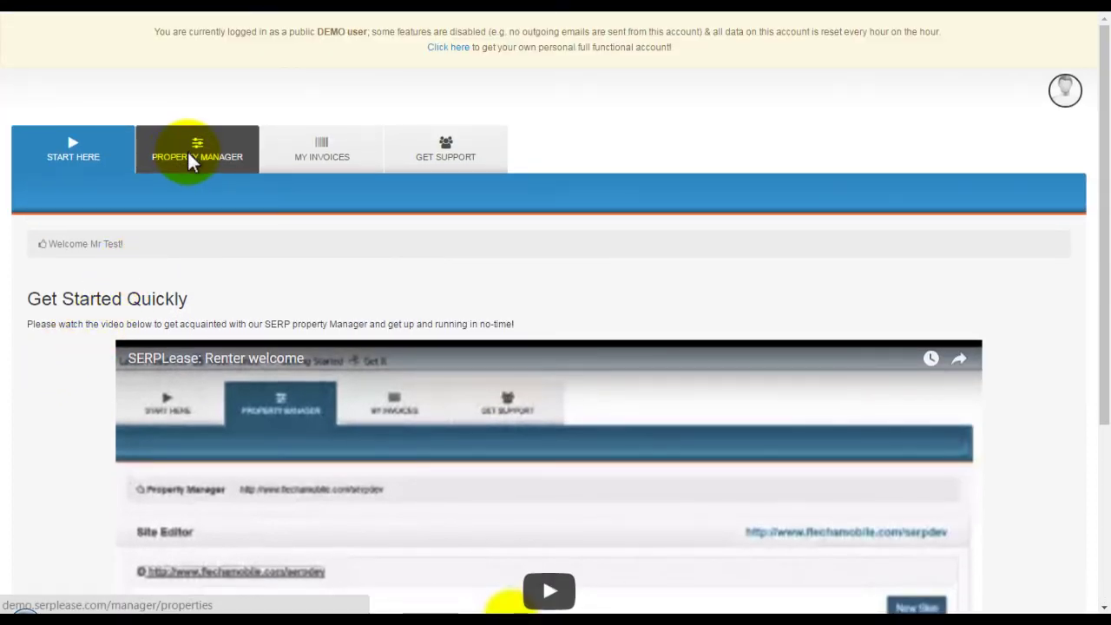
{"action": "left_click", "coordinate": [191, 161]}
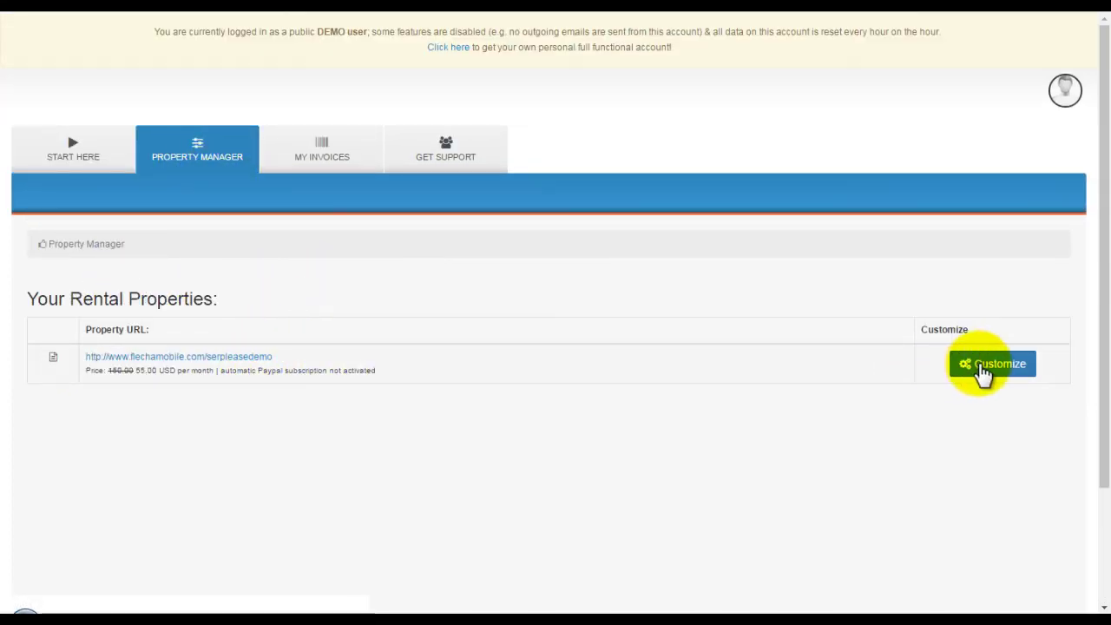
Create a new skin and retitle the headings 'Skin Technology!' and 'Leads HERE'.
{"action": "left_click", "coordinate": [993, 367]}
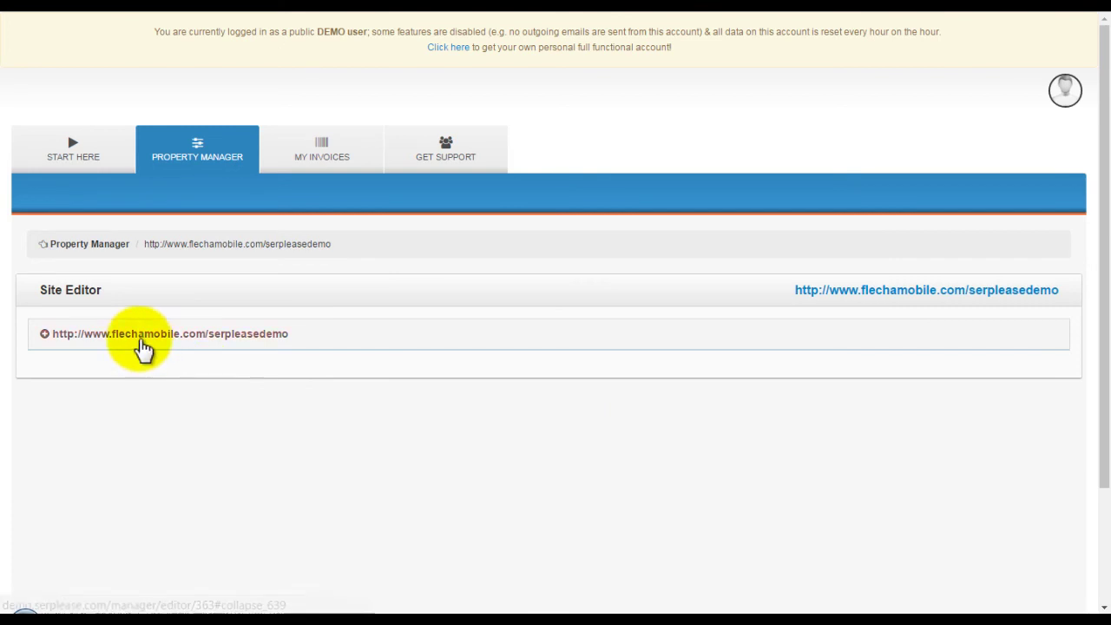
{"action": "left_click", "coordinate": [144, 344]}
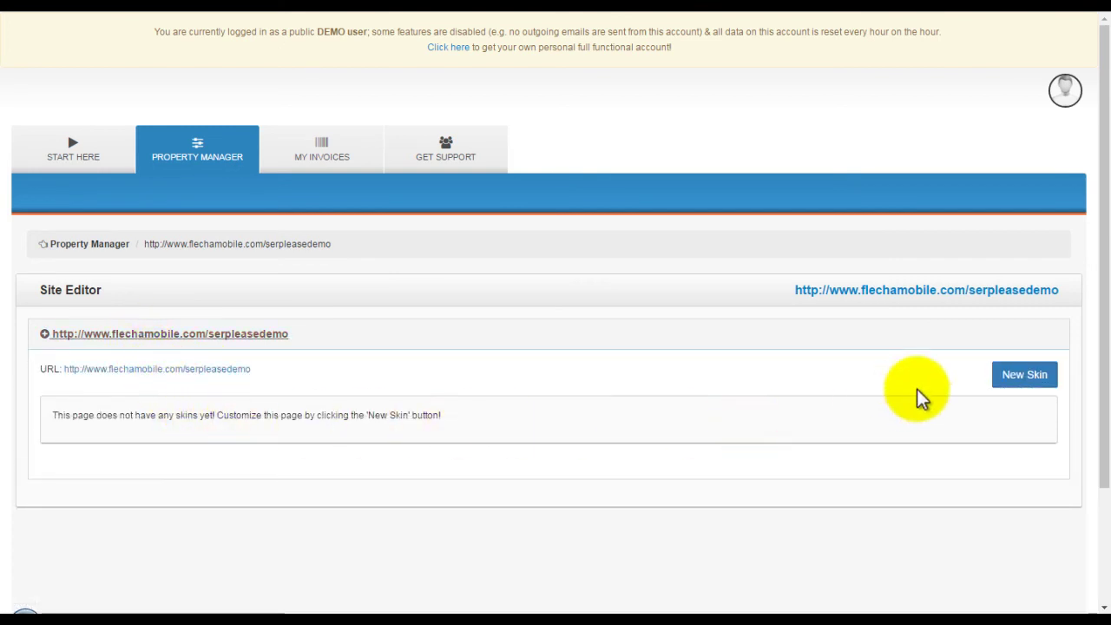
{"action": "left_click", "coordinate": [1024, 378]}
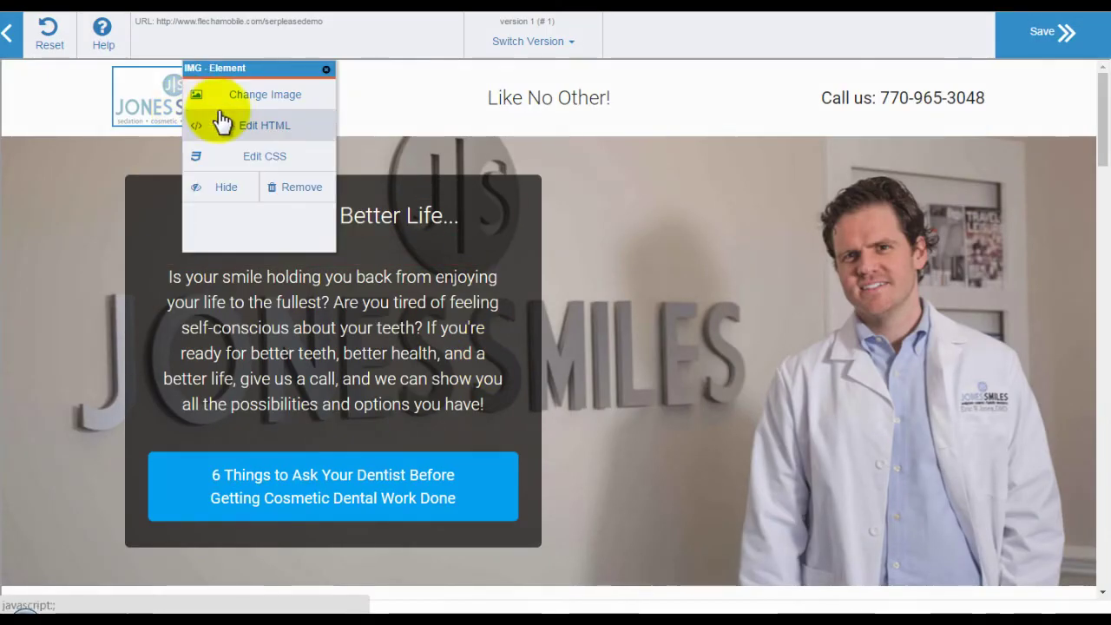
{"action": "left_click", "coordinate": [553, 97]}
{"action": "left_click_drag", "start_coordinate": [633, 103], "coordinate": [485, 105]}
{"action": "type", "text": "Skin Technology"}
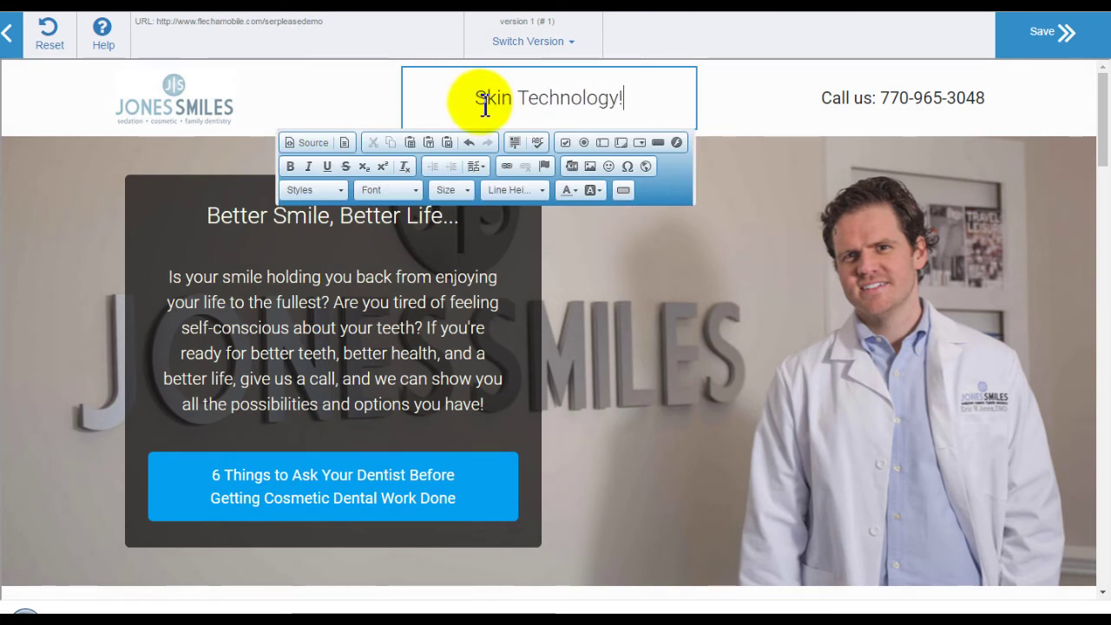
{"action": "type", "text": "!"}
{"action": "left_click", "coordinate": [367, 223]}
{"action": "left_click", "coordinate": [443, 203]}
{"action": "type", "text": "Leads HE"}
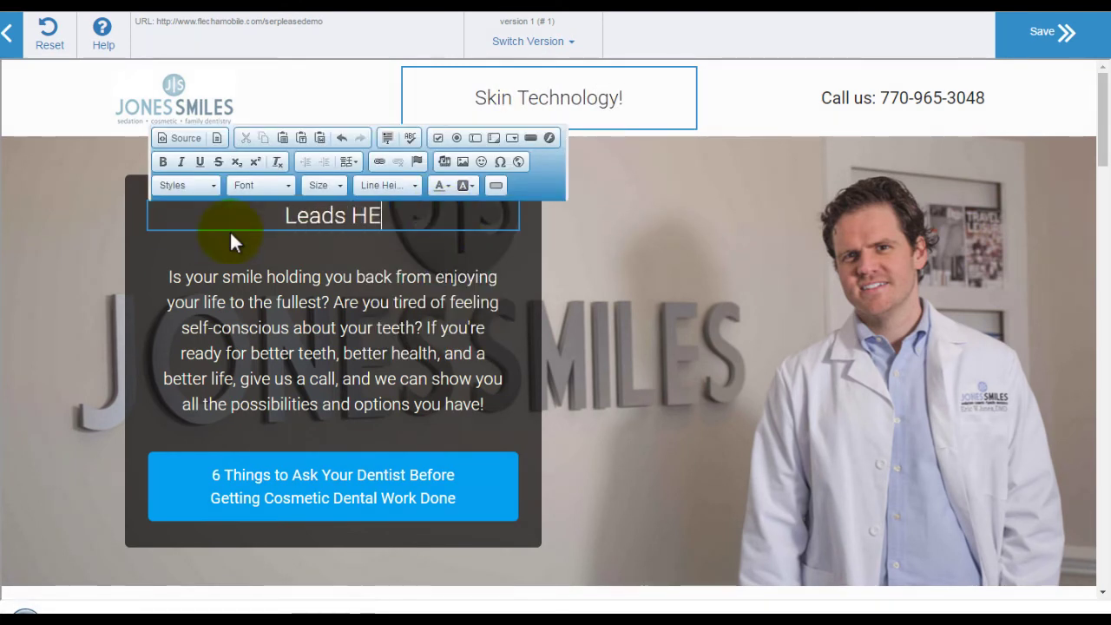
{"action": "type", "text": "RE"}
{"action": "left_click", "coordinate": [599, 258]}
{"action": "left_click", "coordinate": [942, 97]}
{"action": "left_click", "coordinate": [972, 116]}
{"action": "left_click_drag", "start_coordinate": [744, 203], "coordinate": [781, 207]}
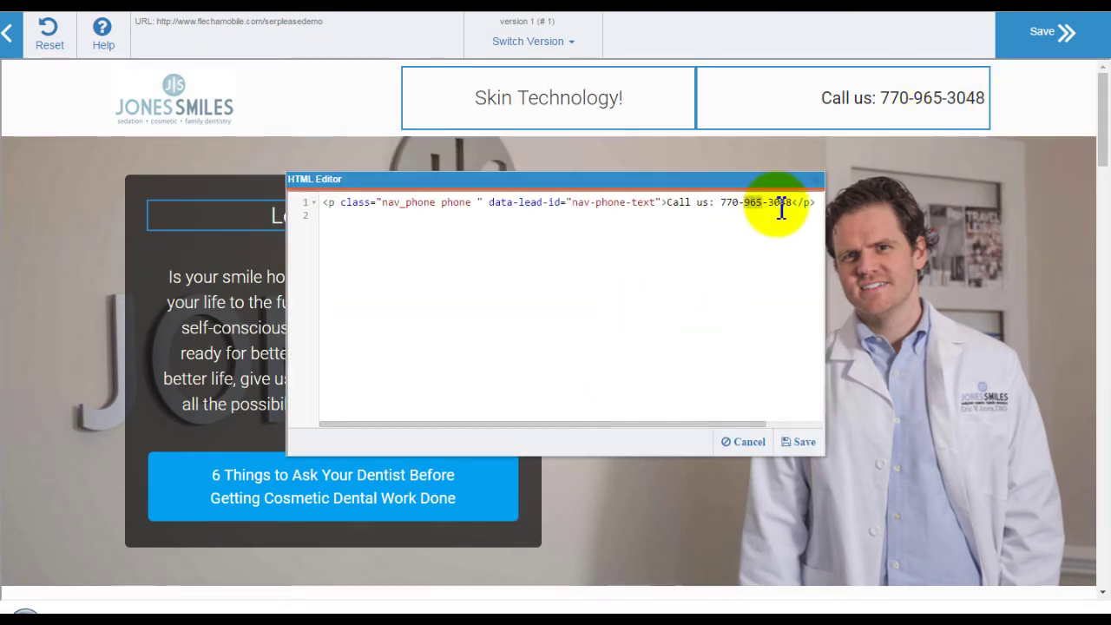
{"action": "type", "text": "999"}
{"action": "left_click", "coordinate": [798, 442]}
{"action": "left_click", "coordinate": [101, 38]}
{"action": "left_click", "coordinate": [789, 136]}
{"action": "left_click", "coordinate": [534, 43]}
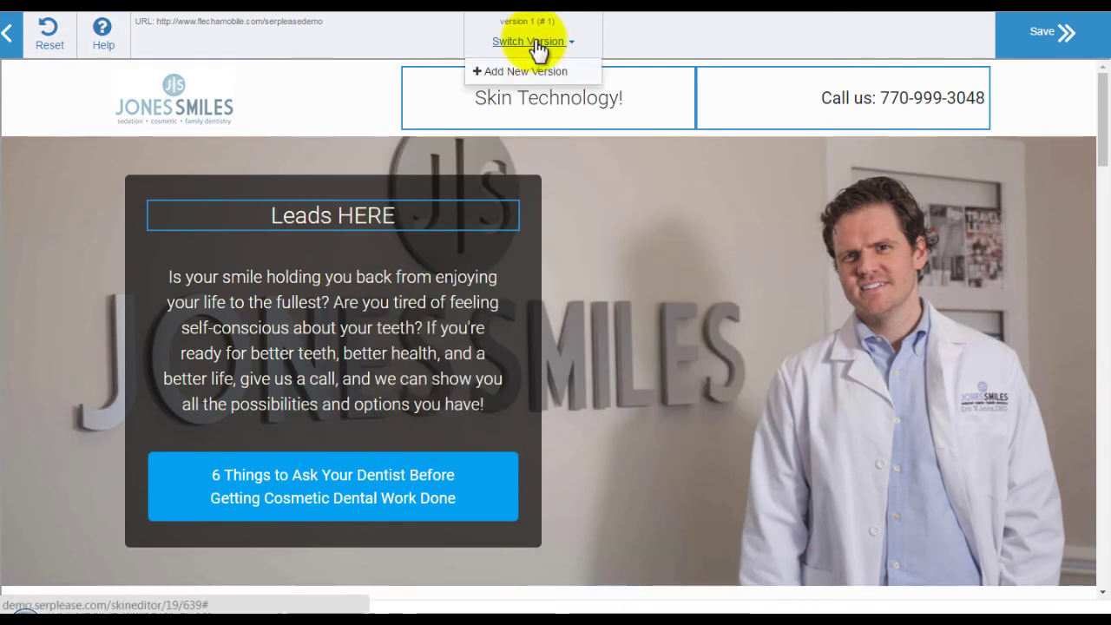
{"action": "left_click", "coordinate": [382, 364]}
Give the intro paragraph 150px height and 14px font size, then save the skin.
{"action": "left_click", "coordinate": [416, 386]}
{"action": "left_click", "coordinate": [430, 401]}
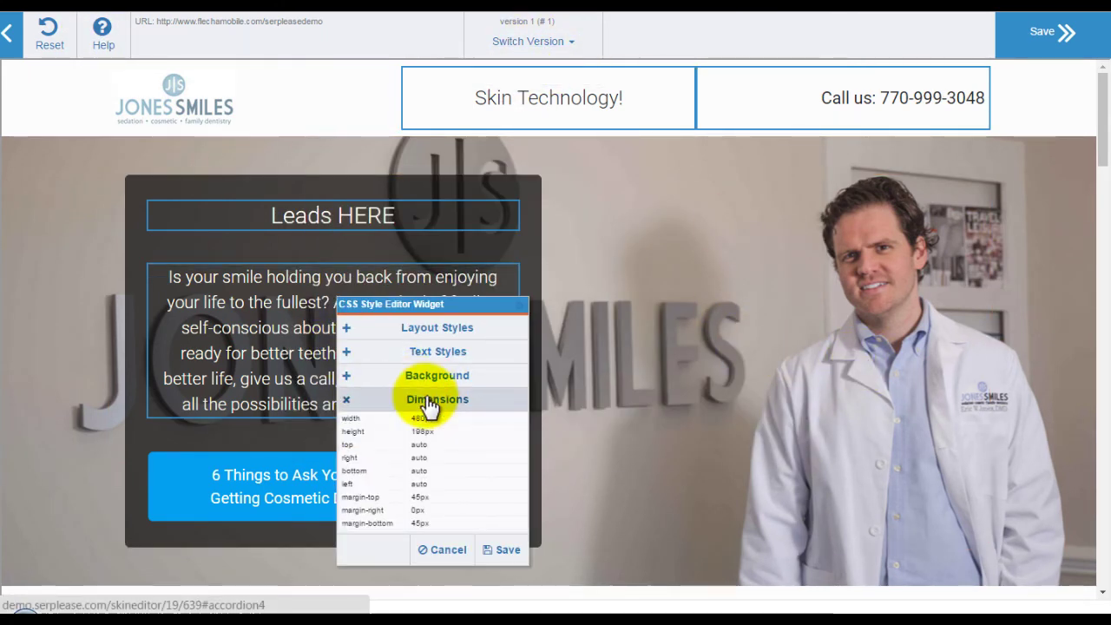
{"action": "left_click", "coordinate": [422, 432]}
{"action": "left_click", "coordinate": [502, 433]}
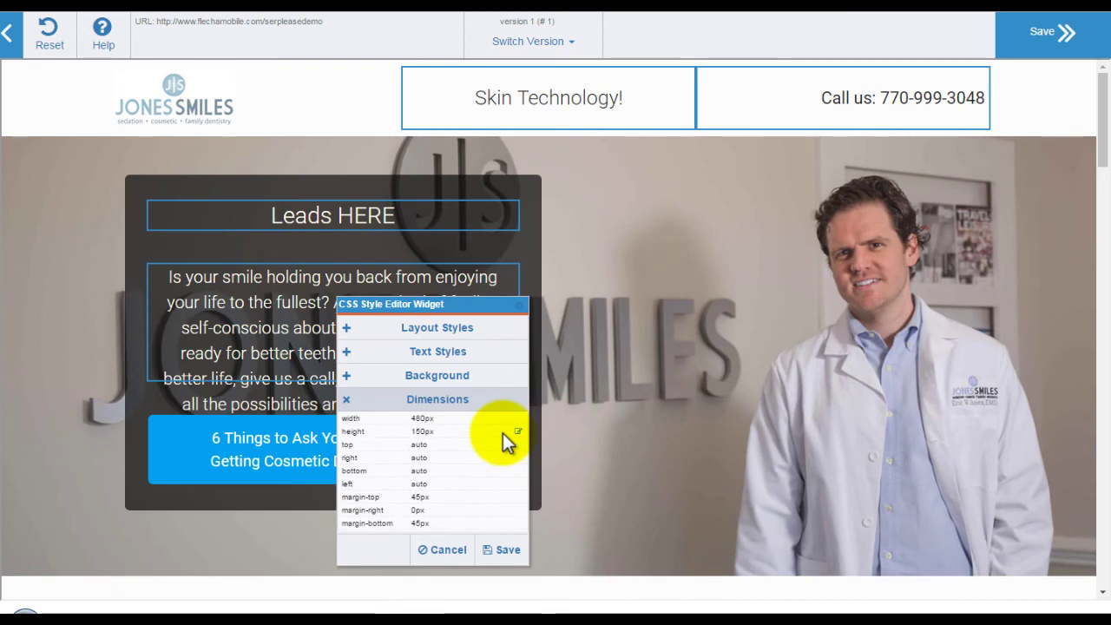
{"action": "left_click", "coordinate": [439, 351]}
{"action": "left_click", "coordinate": [428, 385]}
{"action": "type", "text": "14px"}
{"action": "key", "text": "Return"}
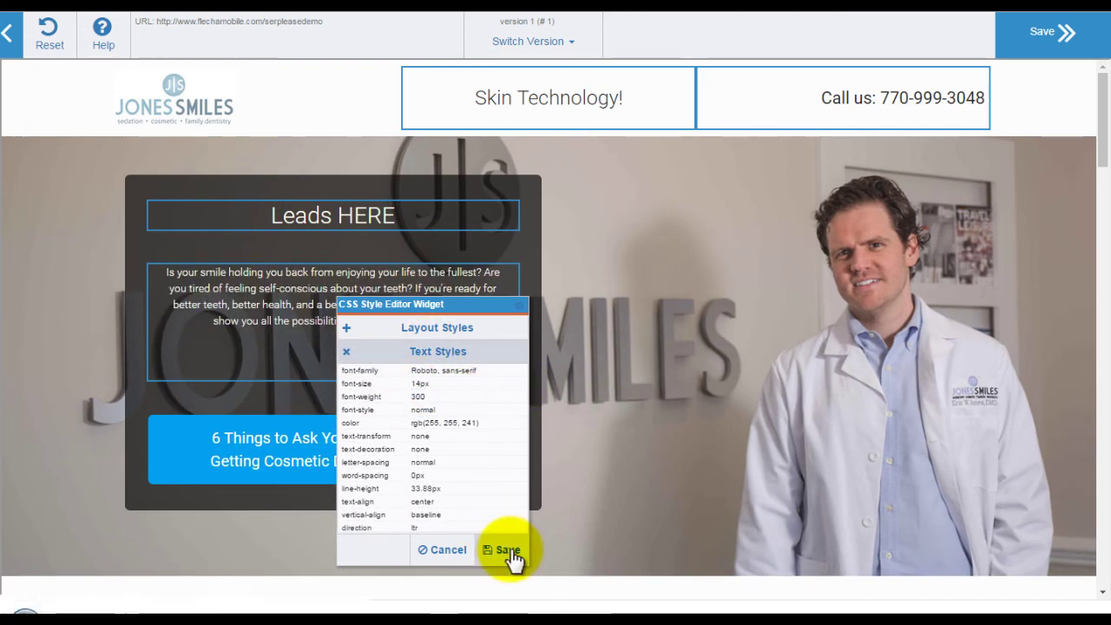
{"action": "left_click", "coordinate": [508, 549]}
{"action": "left_click", "coordinate": [1051, 33]}
{"action": "left_click", "coordinate": [267, 393]}
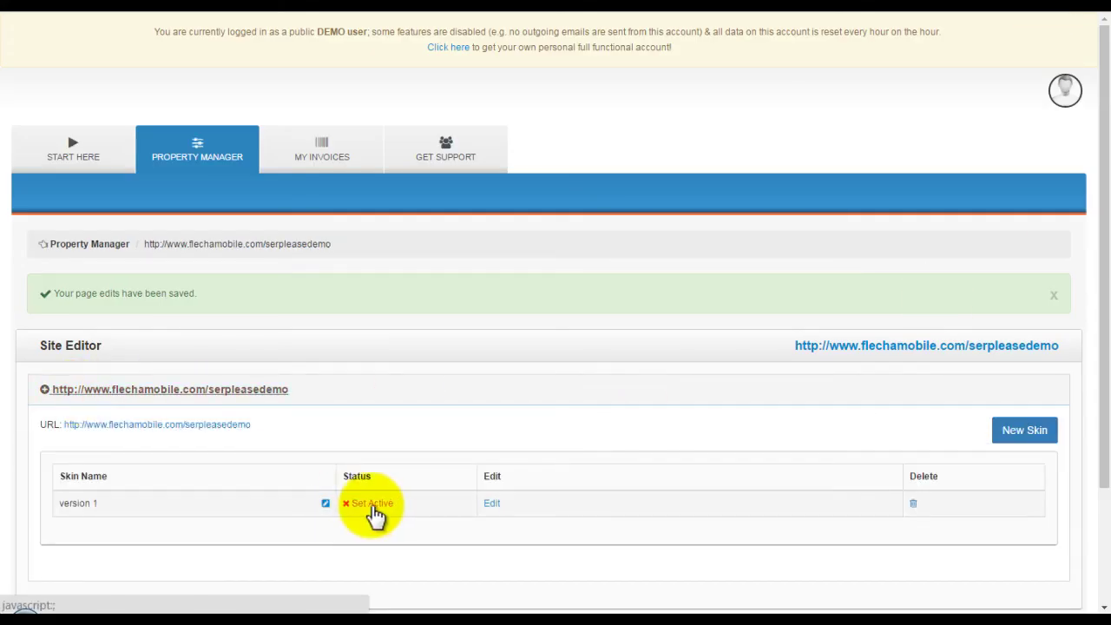
Make skin version 1 active, review the top invoice in My Invoices, then open Get Support.
{"action": "left_click", "coordinate": [461, 332]}
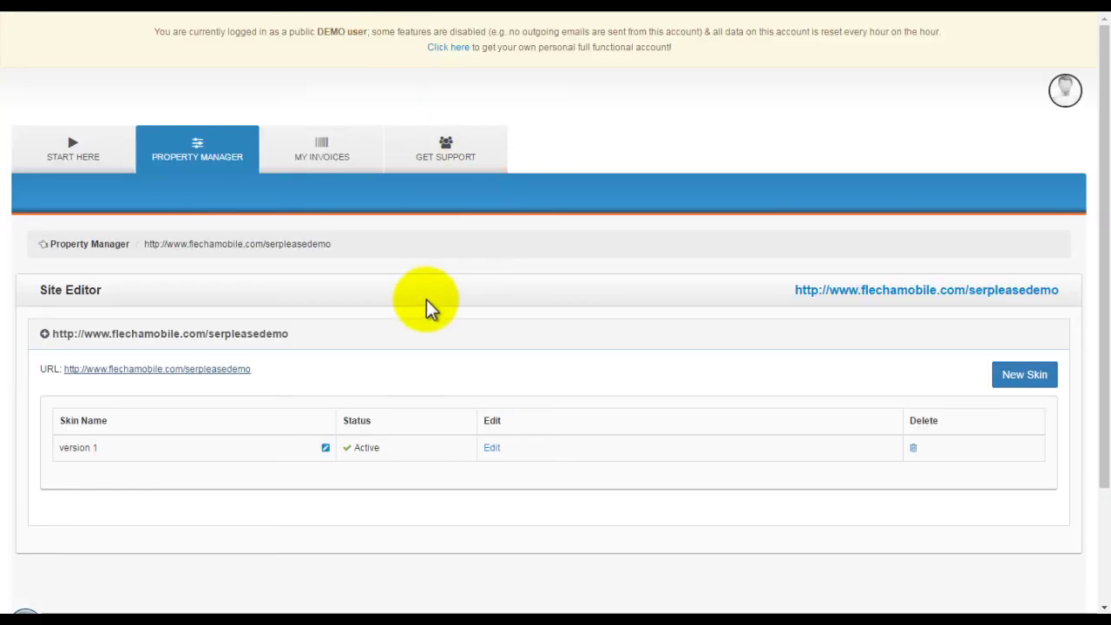
{"action": "left_click", "coordinate": [372, 154]}
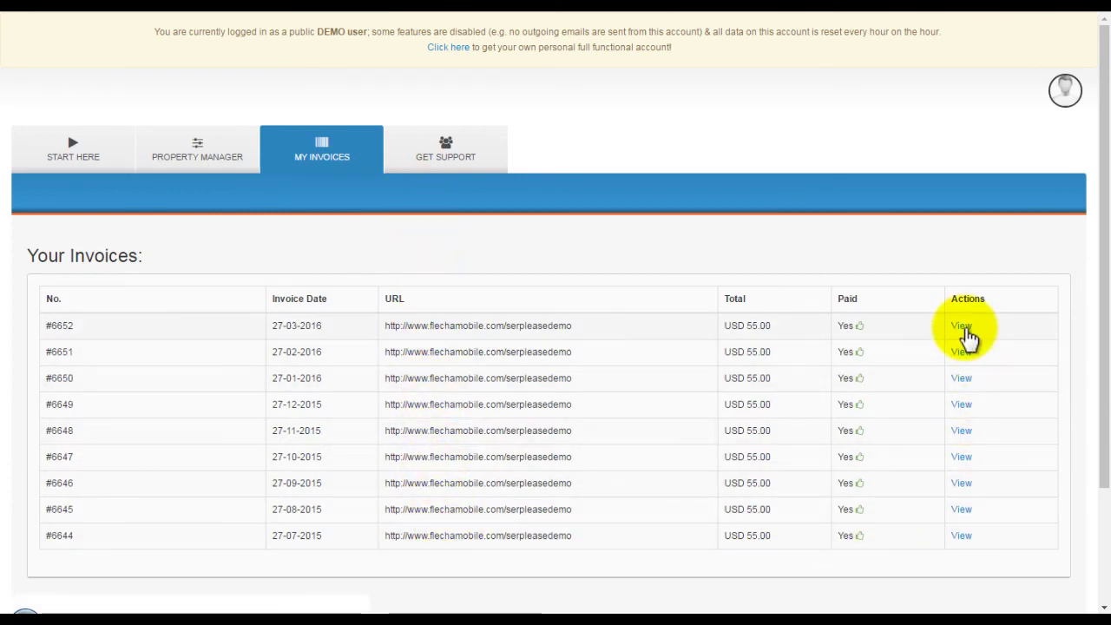
{"action": "left_click", "coordinate": [961, 326]}
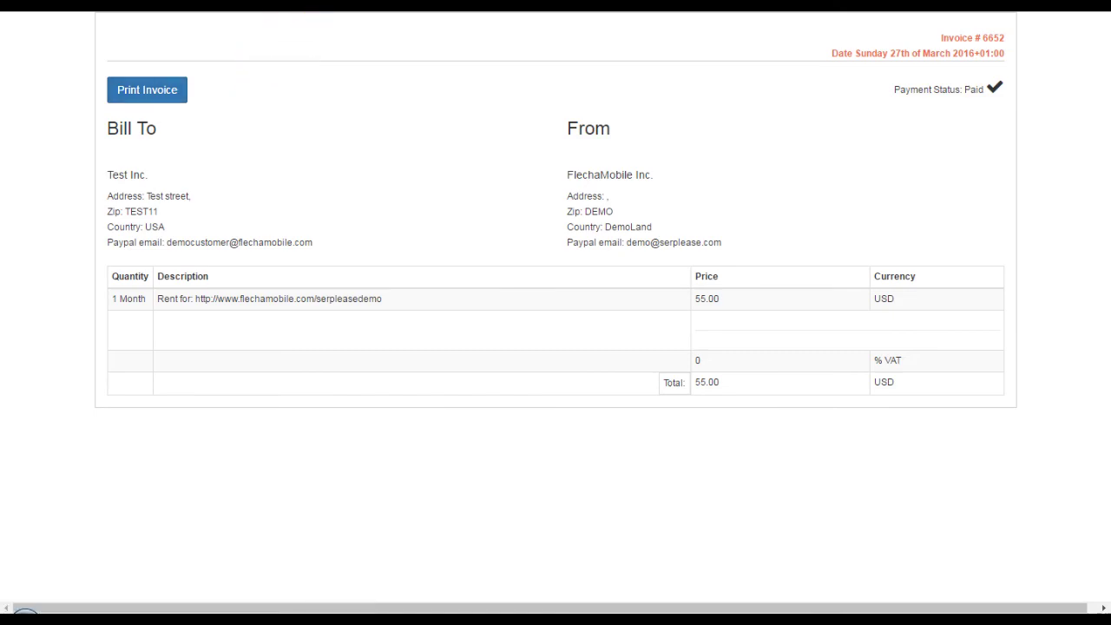
{"action": "key", "text": "alt+Left"}
{"action": "left_click", "coordinate": [452, 174]}
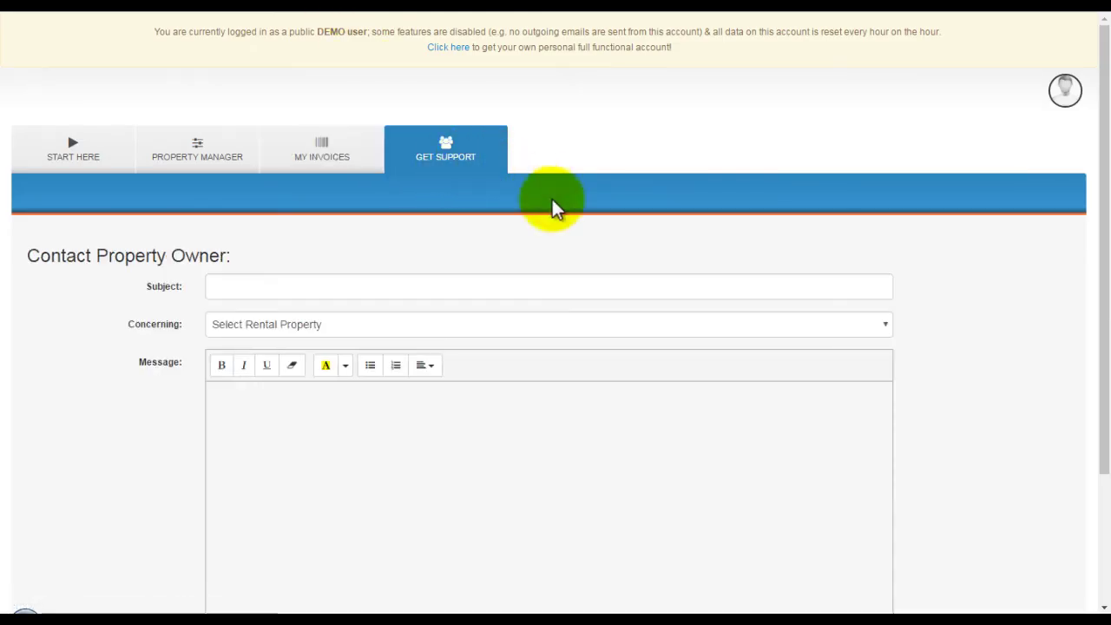
Draft a support message concerning the rented site's URL, with a subject and body.
{"action": "left_click", "coordinate": [539, 328]}
{"action": "left_click", "coordinate": [484, 359]}
{"action": "left_click", "coordinate": [253, 287]}
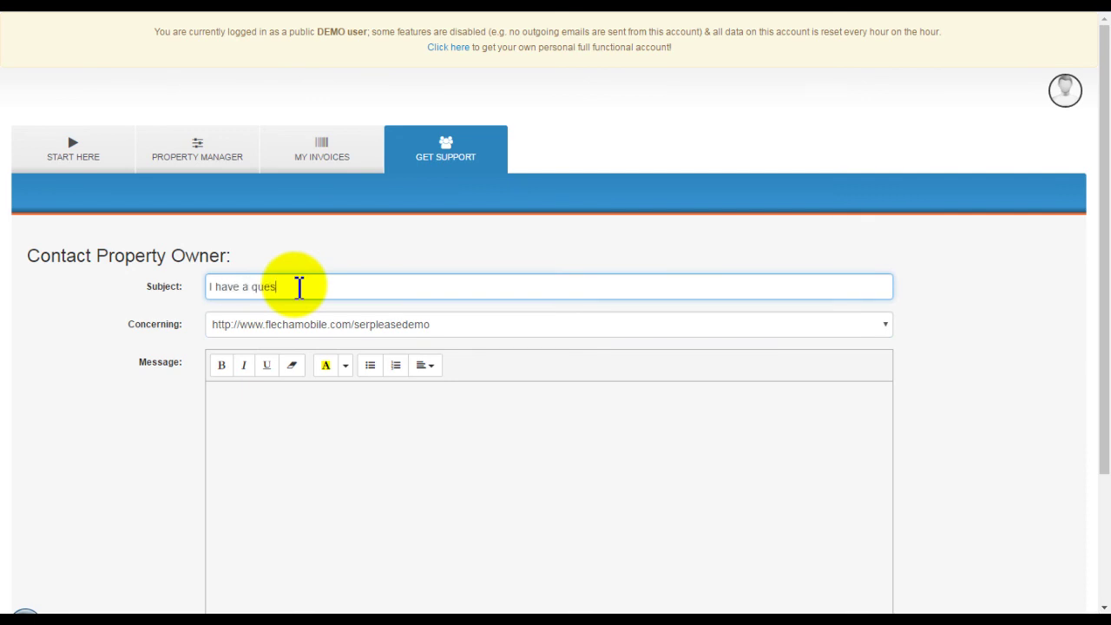
{"action": "left_click", "coordinate": [353, 439]}
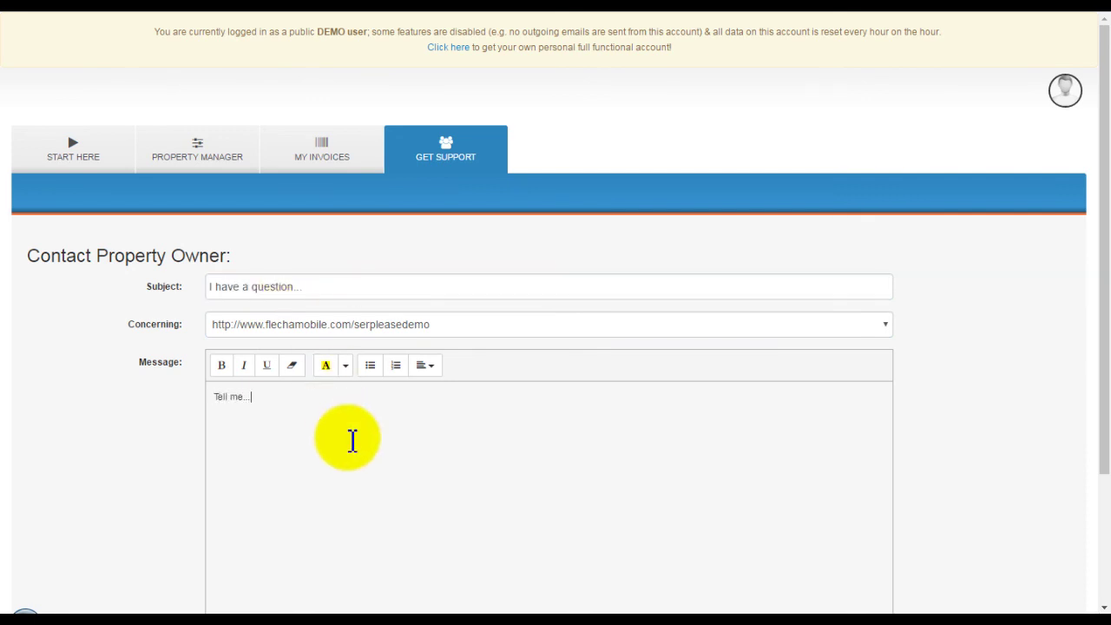
{"action": "scroll", "coordinate": [278, 544], "scroll_direction": "down", "scroll_amount": 2}
{"action": "scroll", "coordinate": [417, 553], "scroll_direction": "up", "scroll_amount": 1}
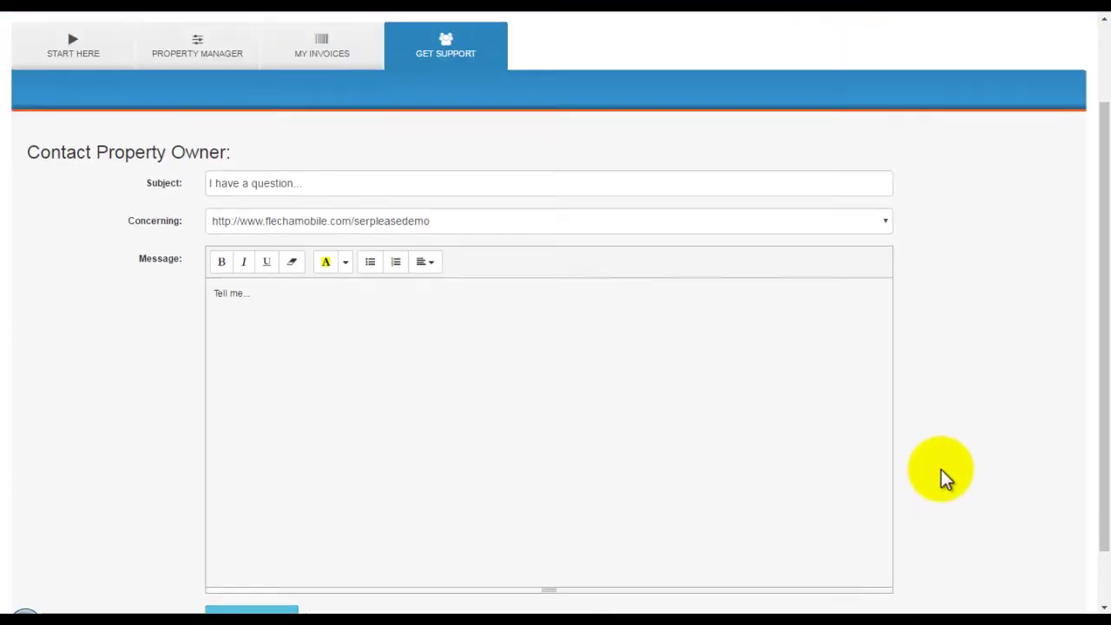
{"action": "scroll", "coordinate": [944, 470], "scroll_direction": "up", "scroll_amount": 2}
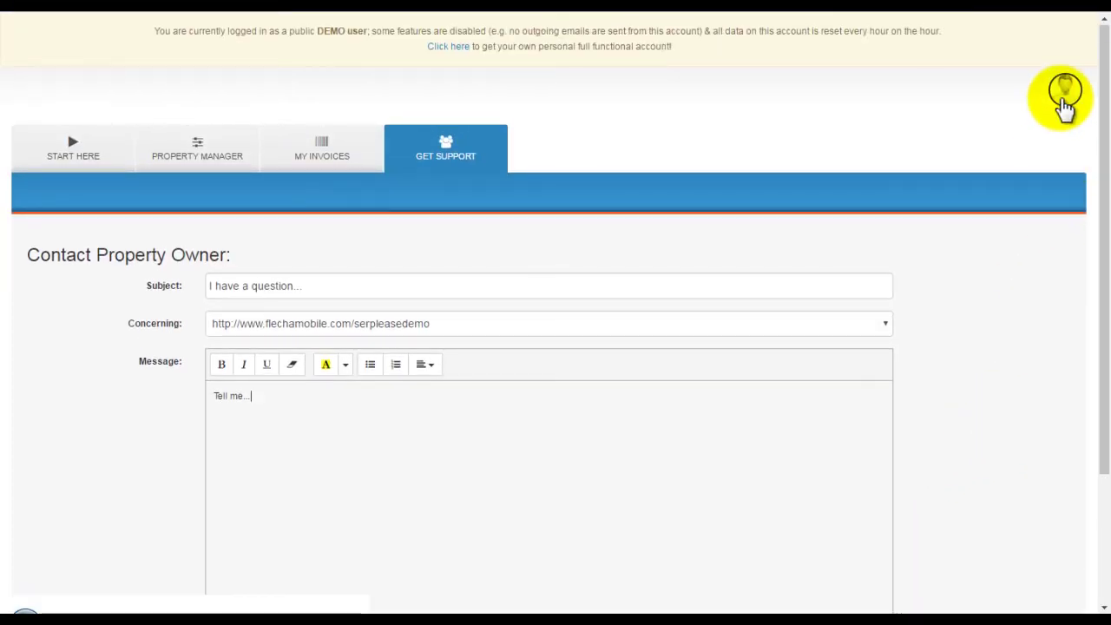
Review the renter's profile, leaving the country unchanged, then log out.
{"action": "left_click", "coordinate": [1065, 101]}
{"action": "scroll", "coordinate": [594, 255], "scroll_direction": "down", "scroll_amount": 2}
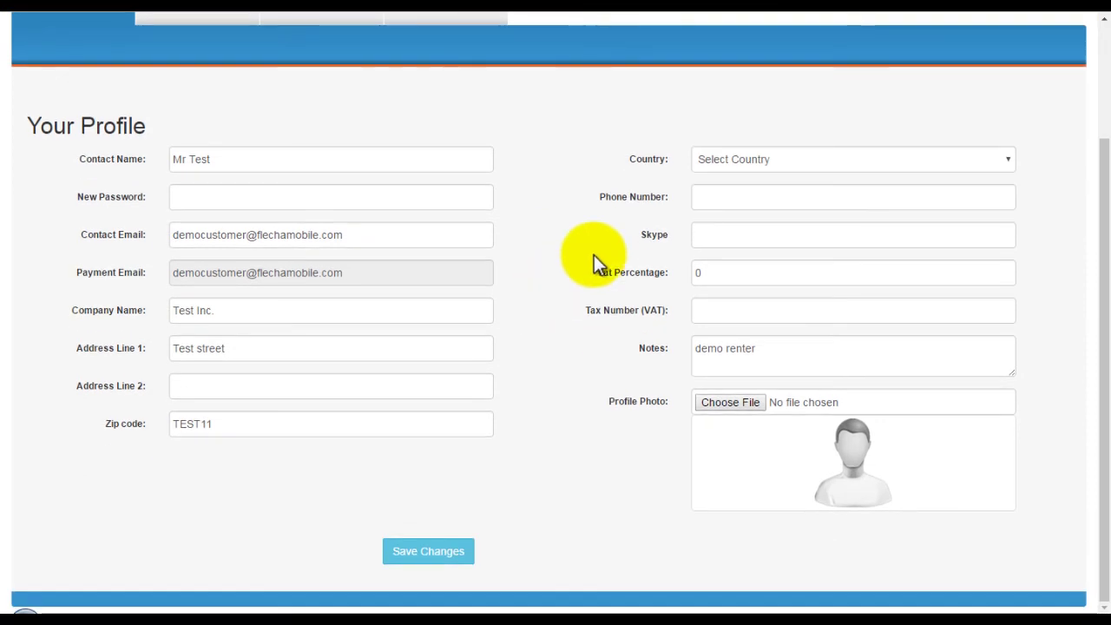
{"action": "left_click", "coordinate": [791, 159]}
{"action": "left_click", "coordinate": [791, 159]}
{"action": "left_click", "coordinate": [626, 137]}
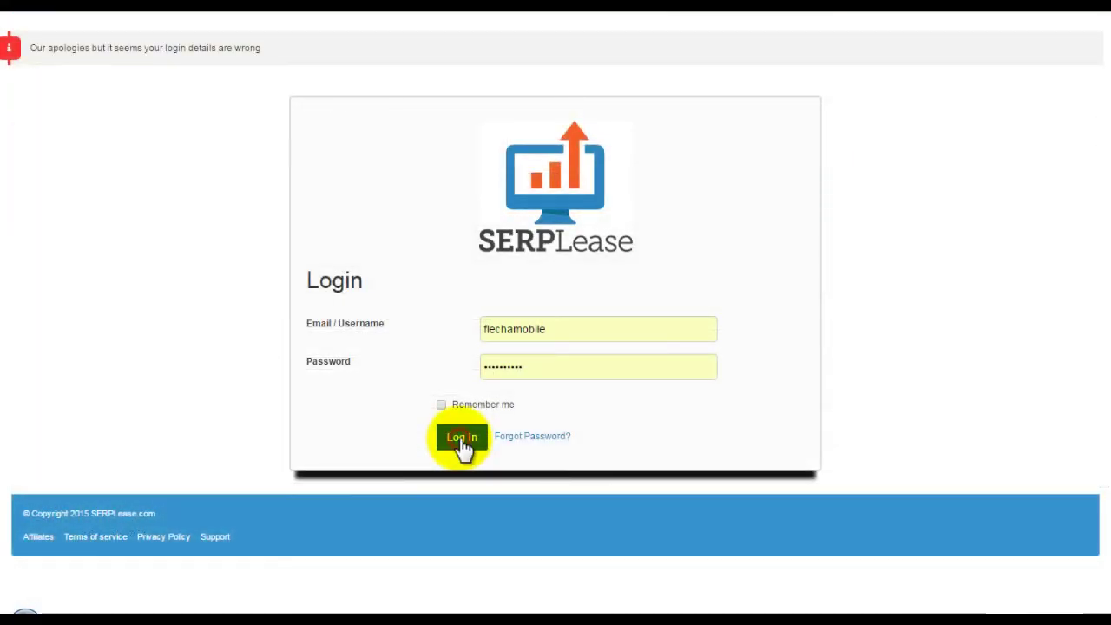
Log back into the owner account and look over its profile settings.
{"action": "left_click", "coordinate": [462, 438]}
{"action": "left_click", "coordinate": [1064, 45]}
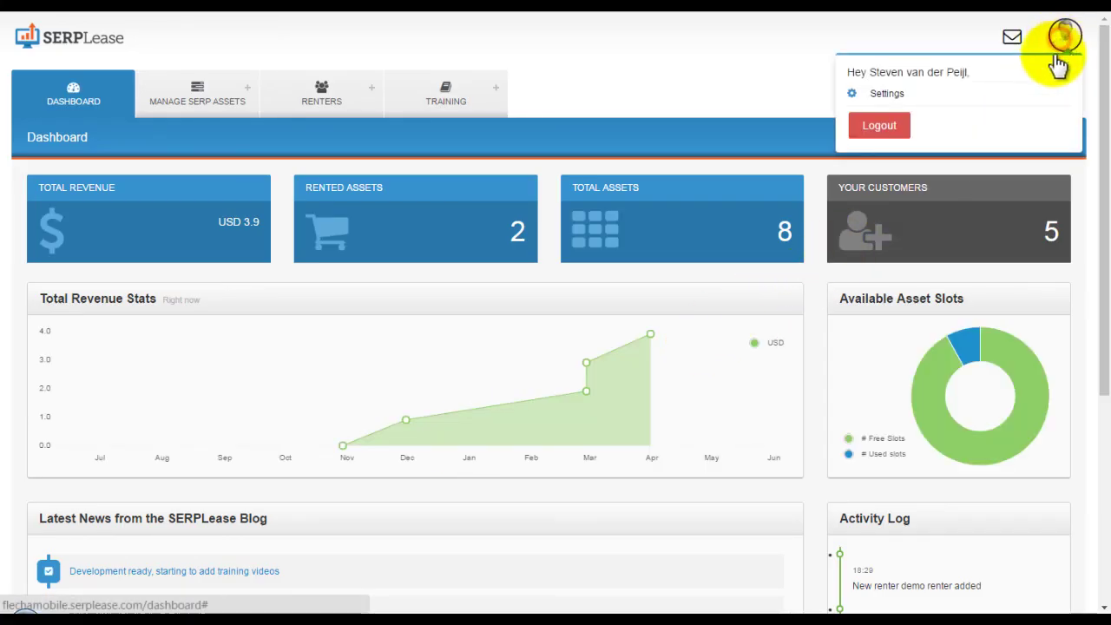
{"action": "left_click", "coordinate": [877, 94]}
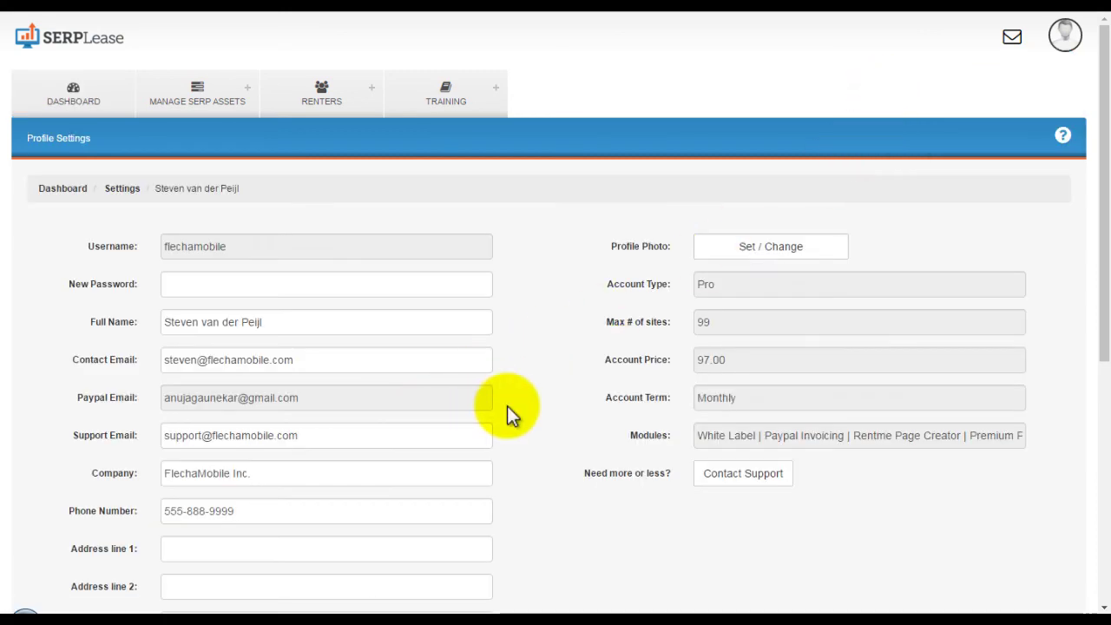
{"action": "scroll", "coordinate": [527, 406], "scroll_direction": "down", "scroll_amount": 5}
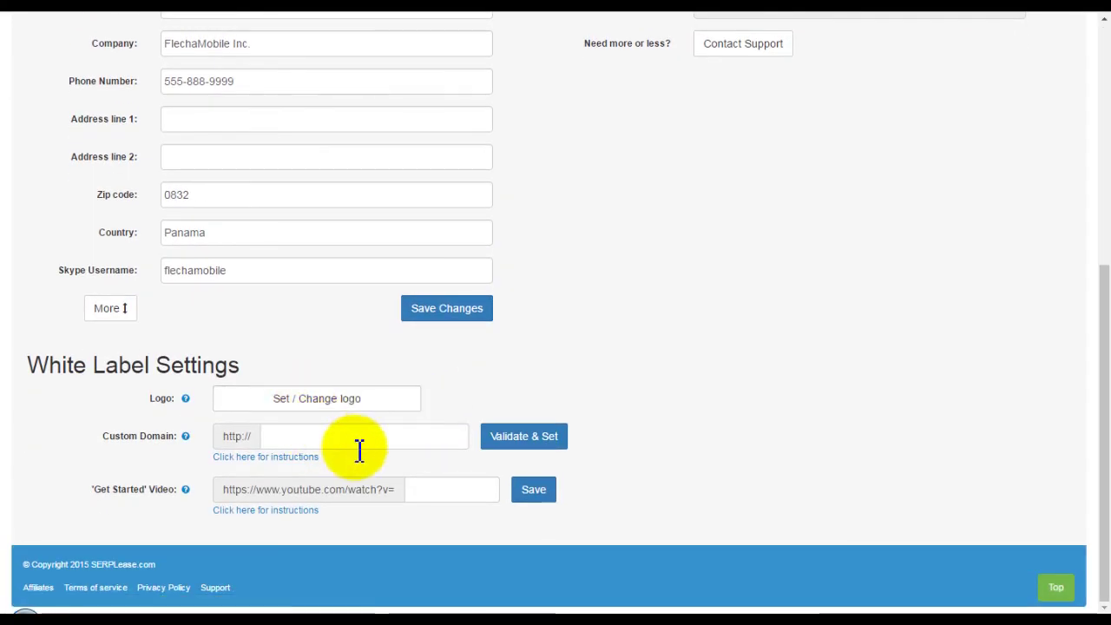
{"action": "scroll", "coordinate": [556, 434], "scroll_direction": "up", "scroll_amount": 5}
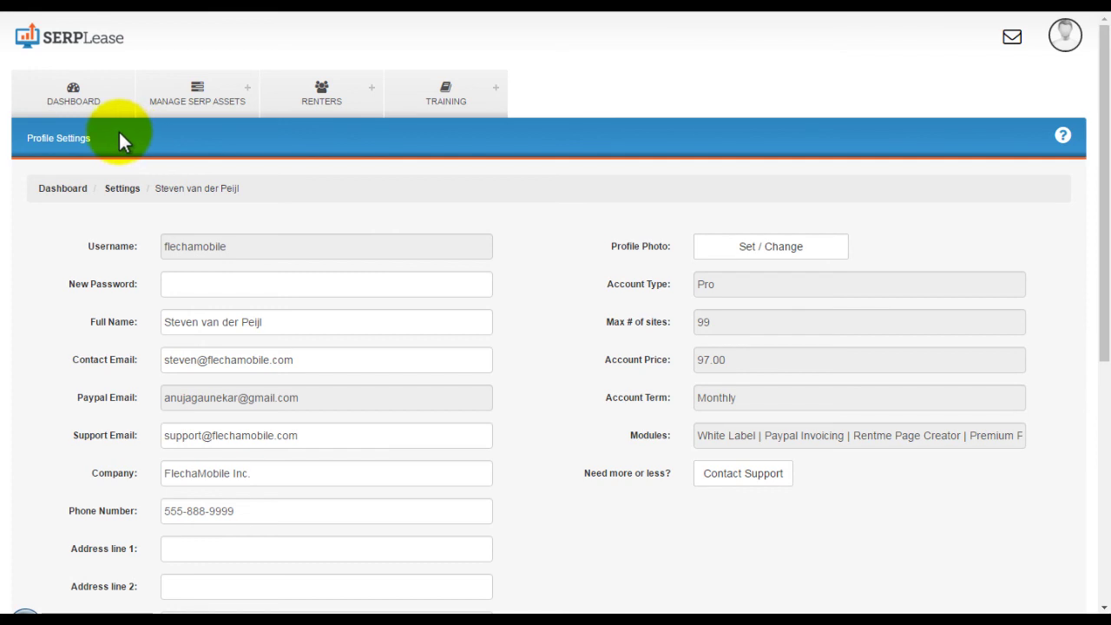
Browse the Create Site page under Manage SERP Assets, then return to the Dashboard stats.
{"action": "mouse_move", "coordinate": [181, 111]}
{"action": "left_click", "coordinate": [193, 101]}
{"action": "mouse_move", "coordinate": [194, 84]}
{"action": "left_click", "coordinate": [185, 190]}
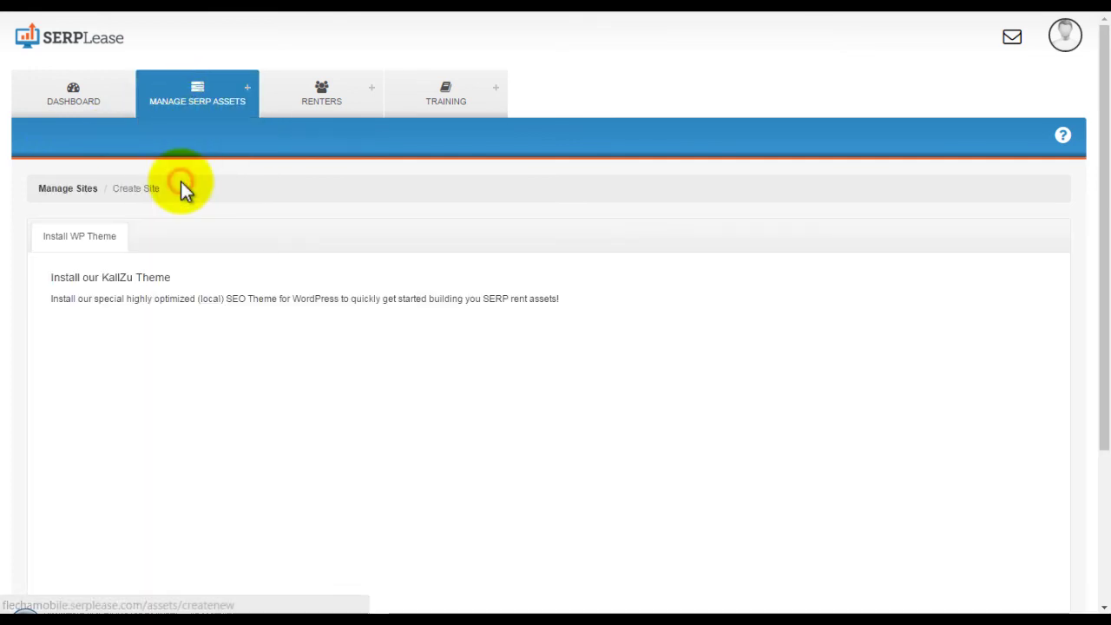
{"action": "scroll", "coordinate": [141, 401], "scroll_direction": "down", "scroll_amount": 3}
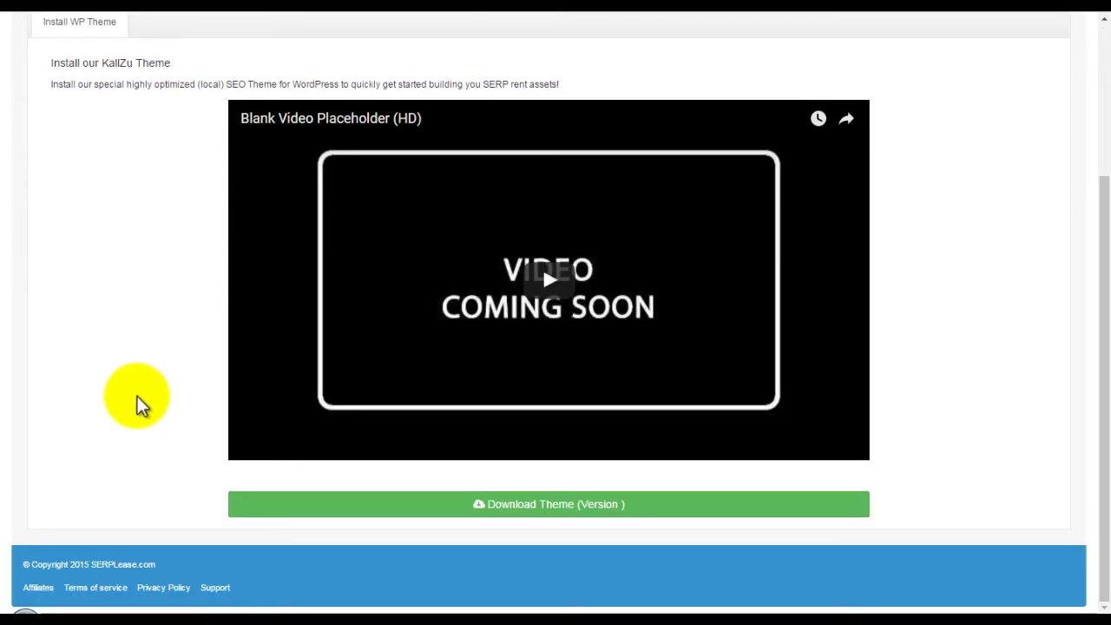
{"action": "scroll", "coordinate": [137, 396], "scroll_direction": "up", "scroll_amount": 3}
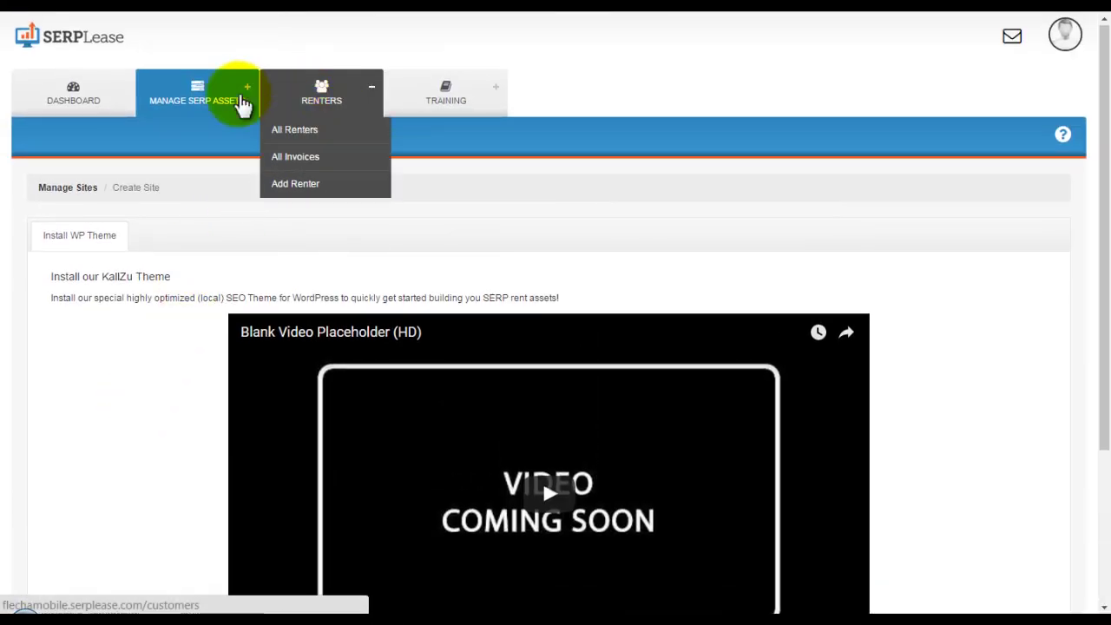
{"action": "left_click", "coordinate": [82, 99]}
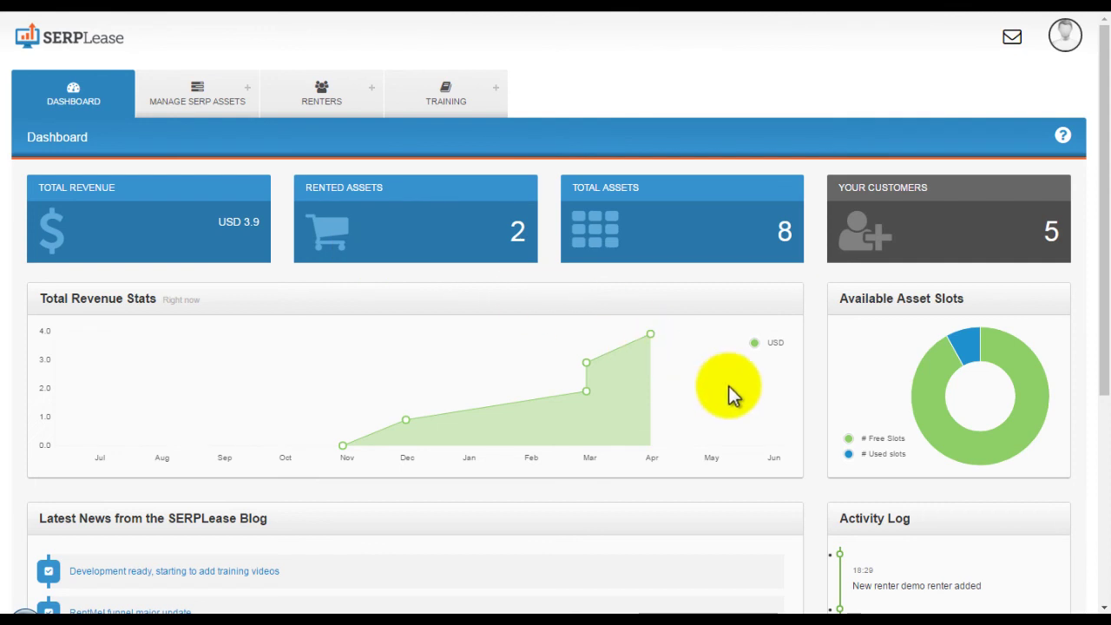